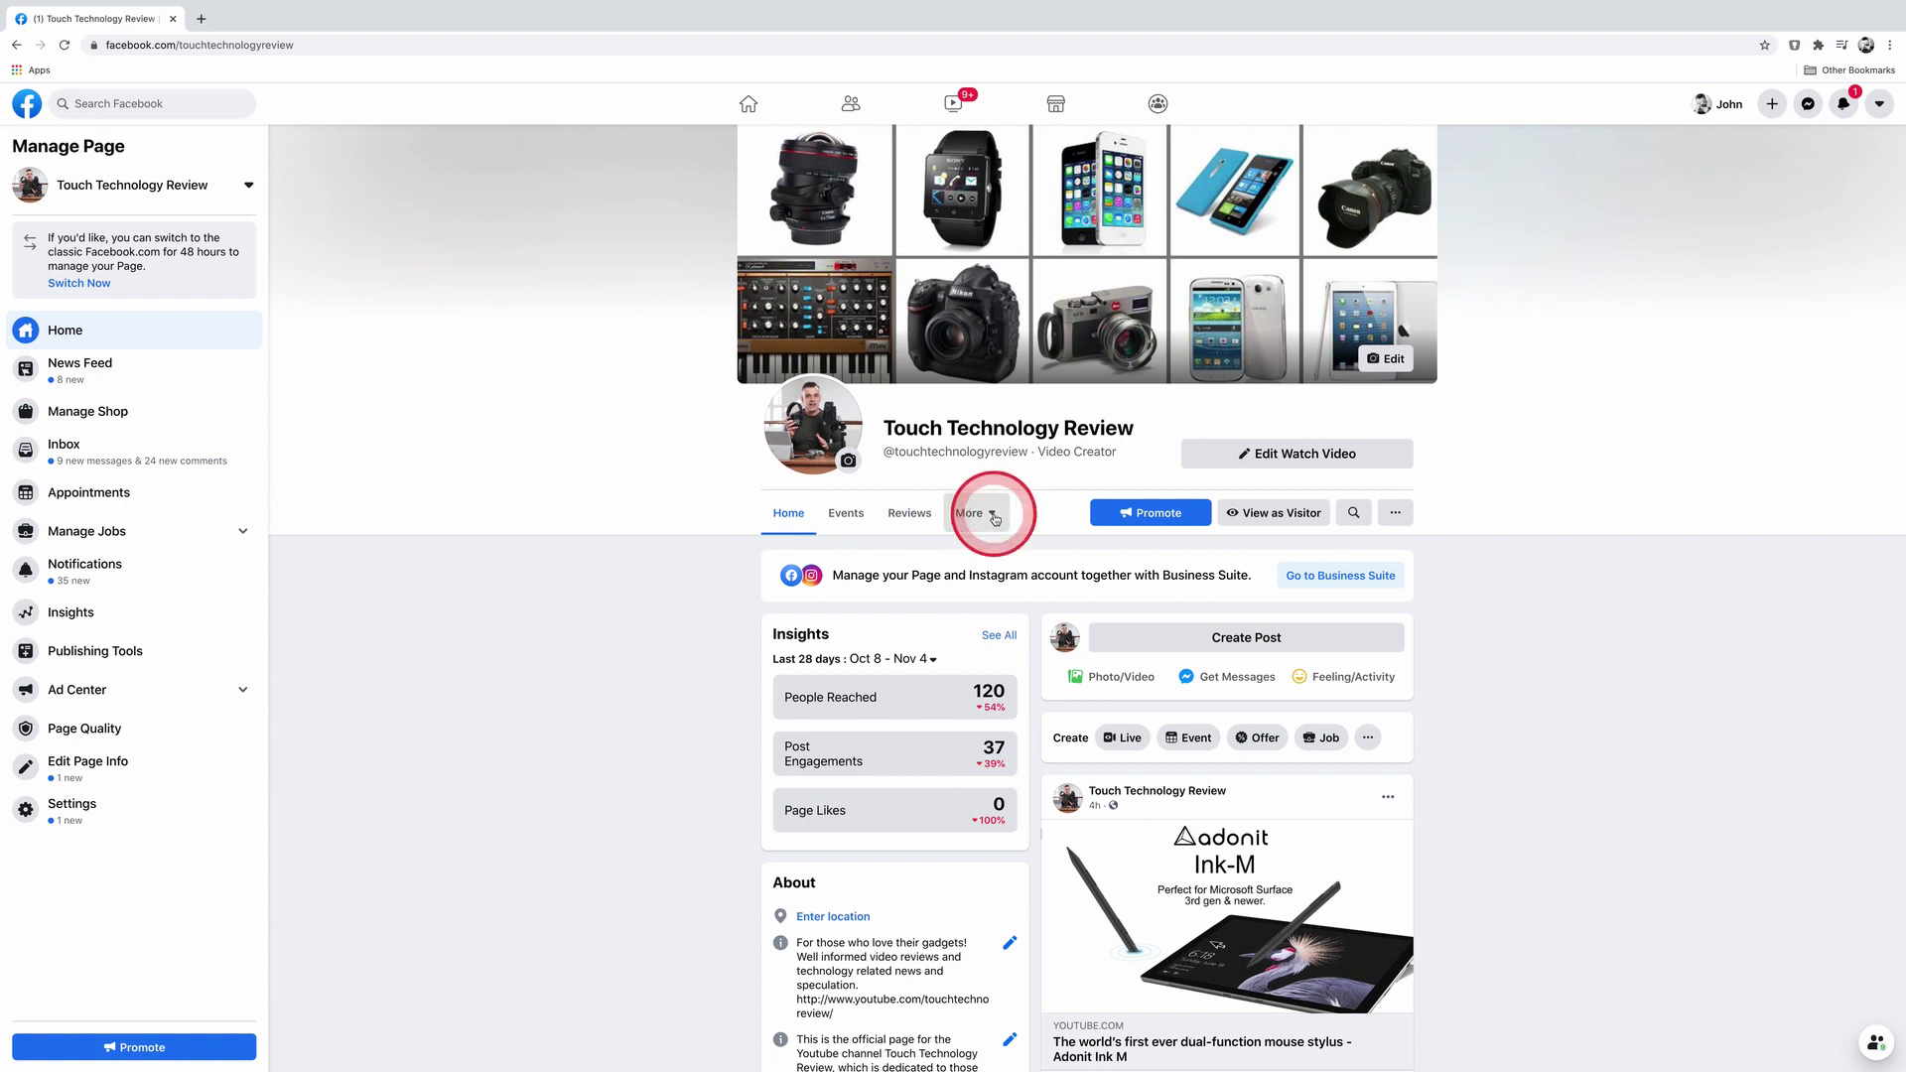
# Step: Switch the Touch Technology Review page's template to Shopping from its tab settings
pyautogui.click(995, 519)
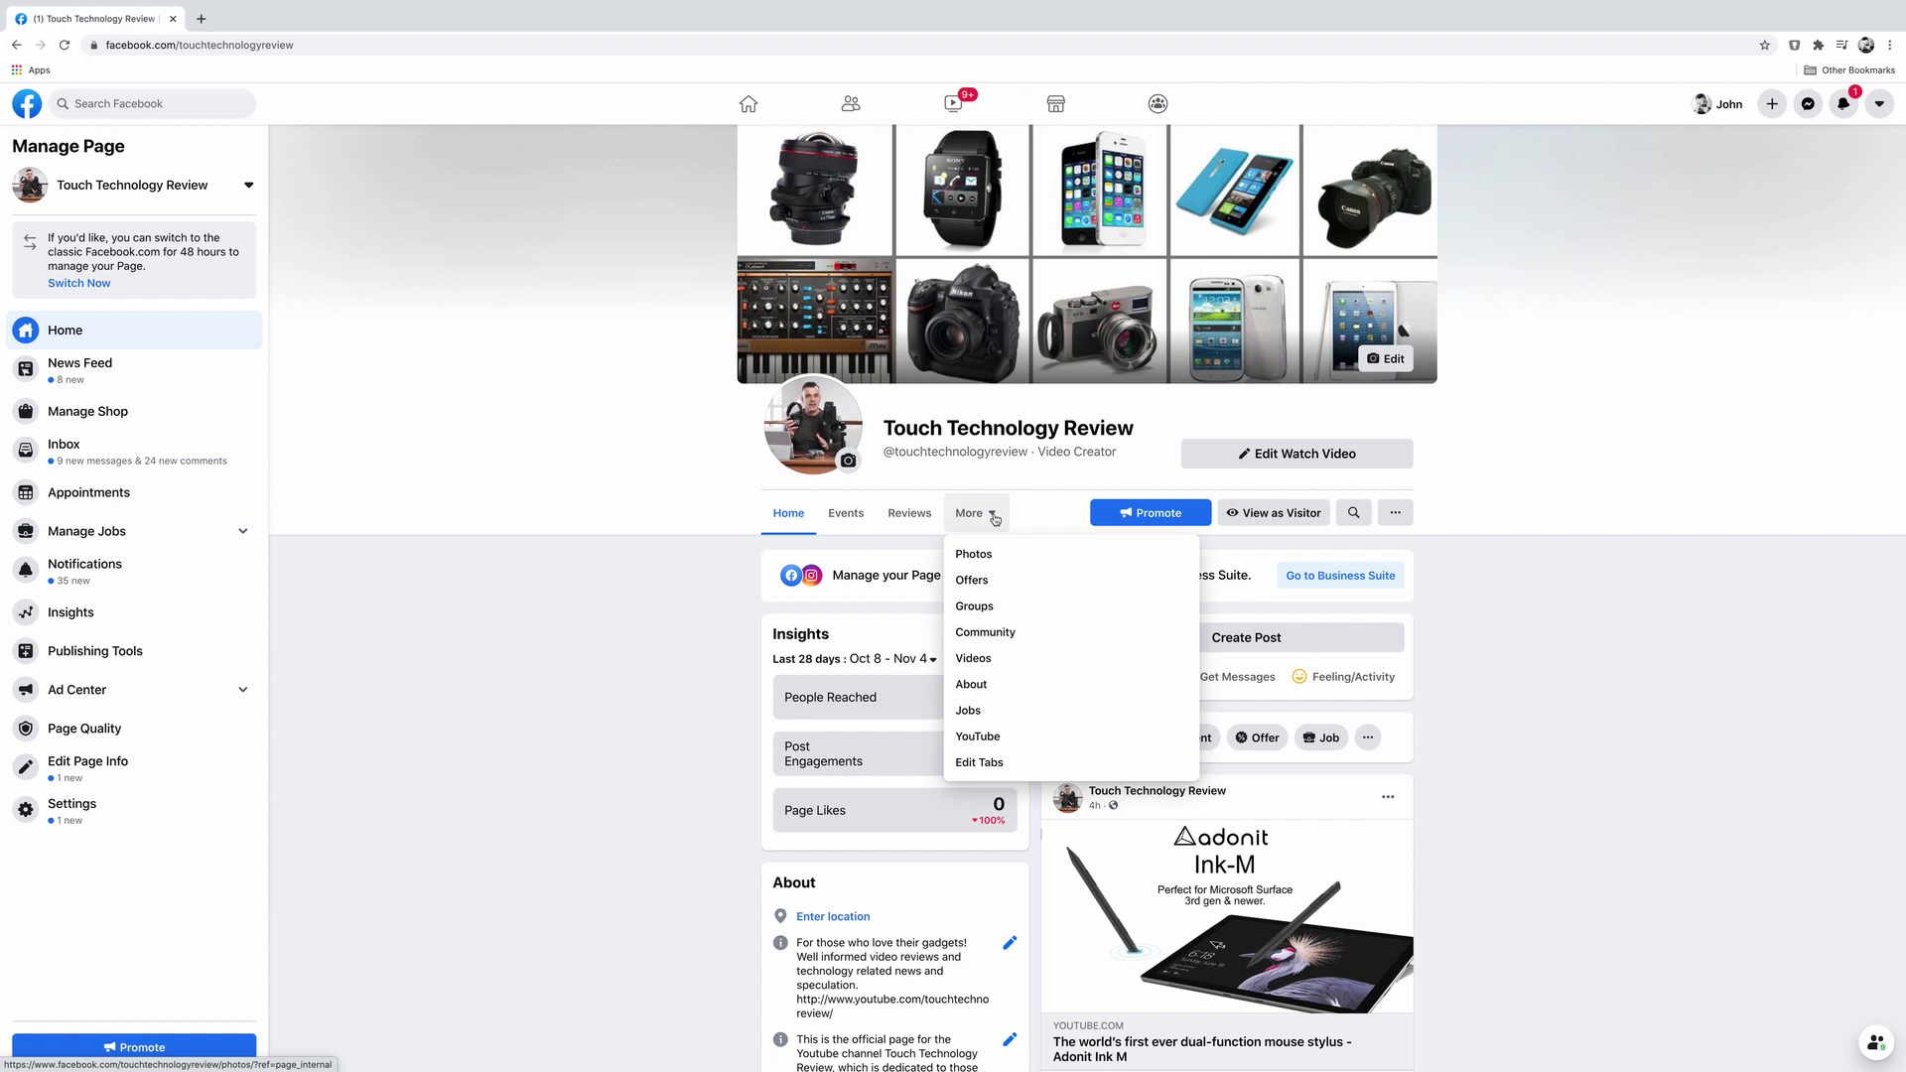
pyautogui.scroll(-3, 994, 519)
pyautogui.click(990, 526)
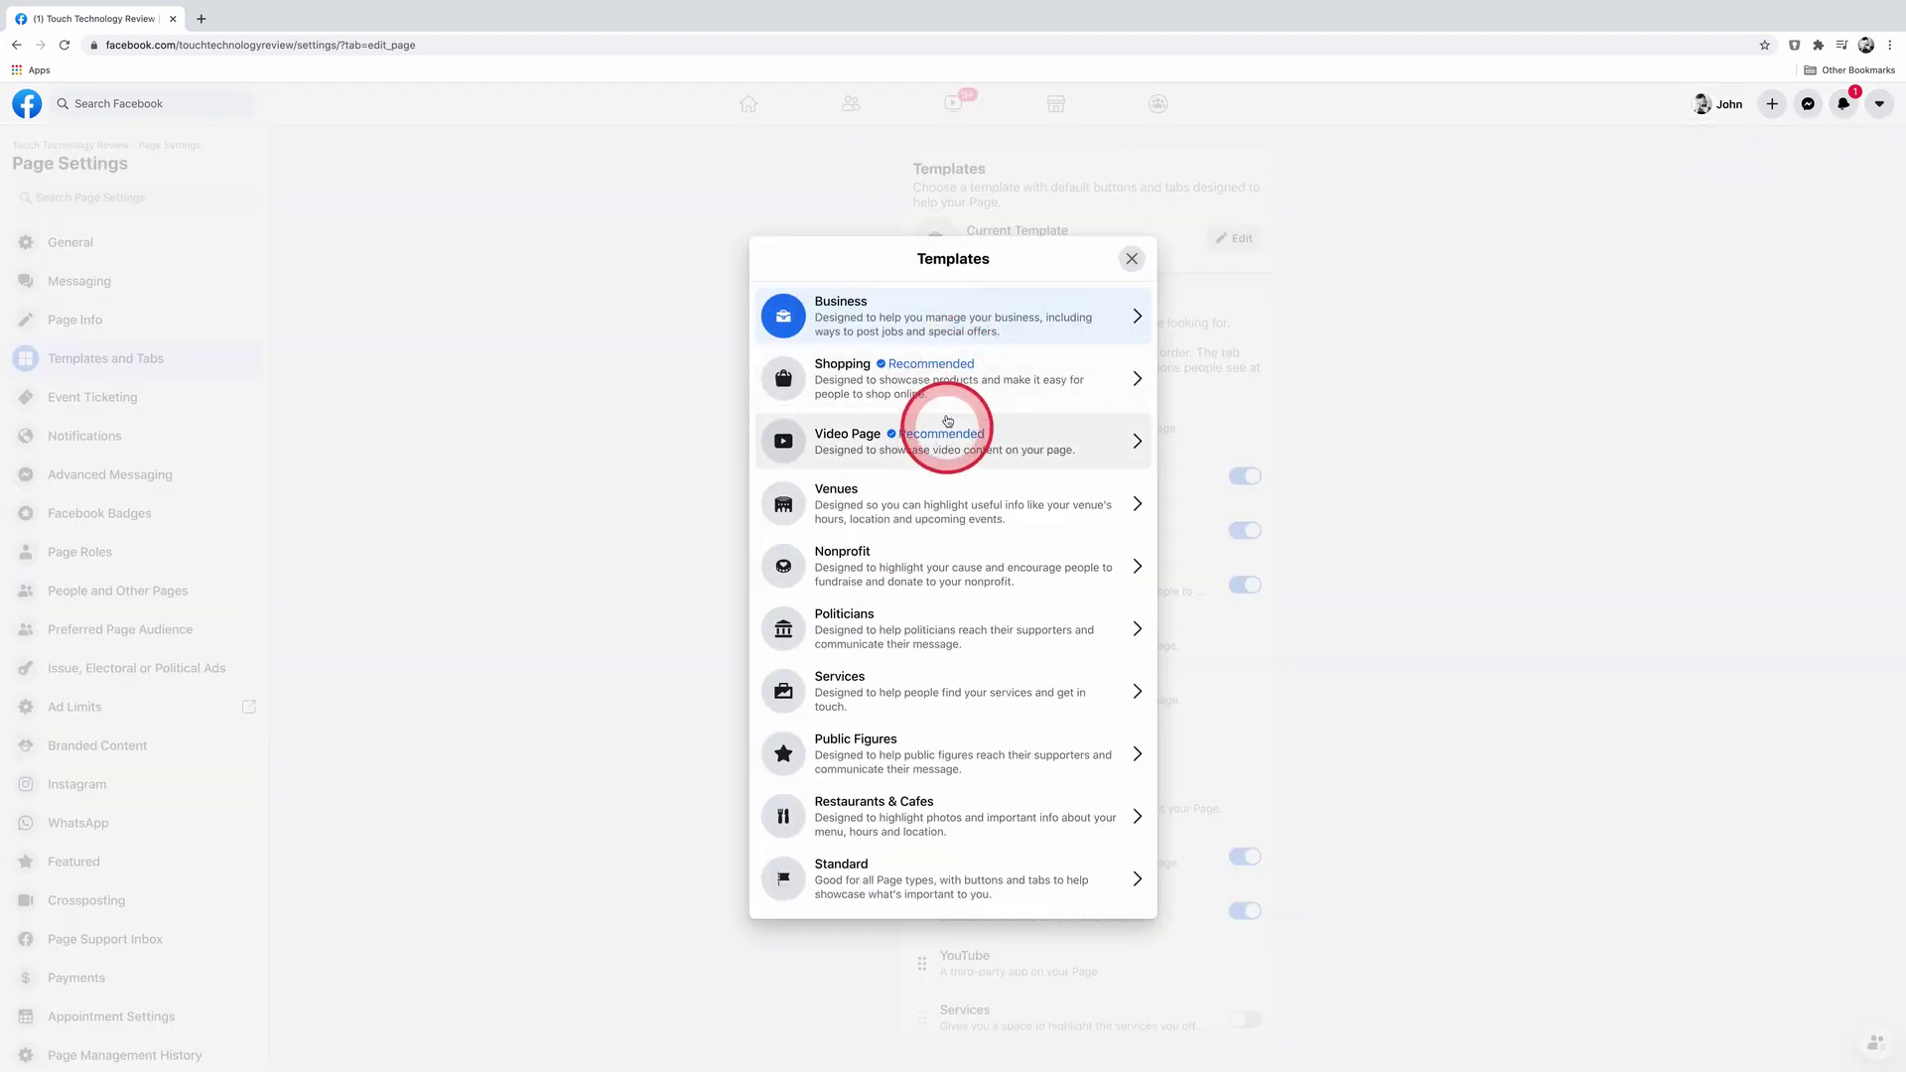
pyautogui.click(923, 375)
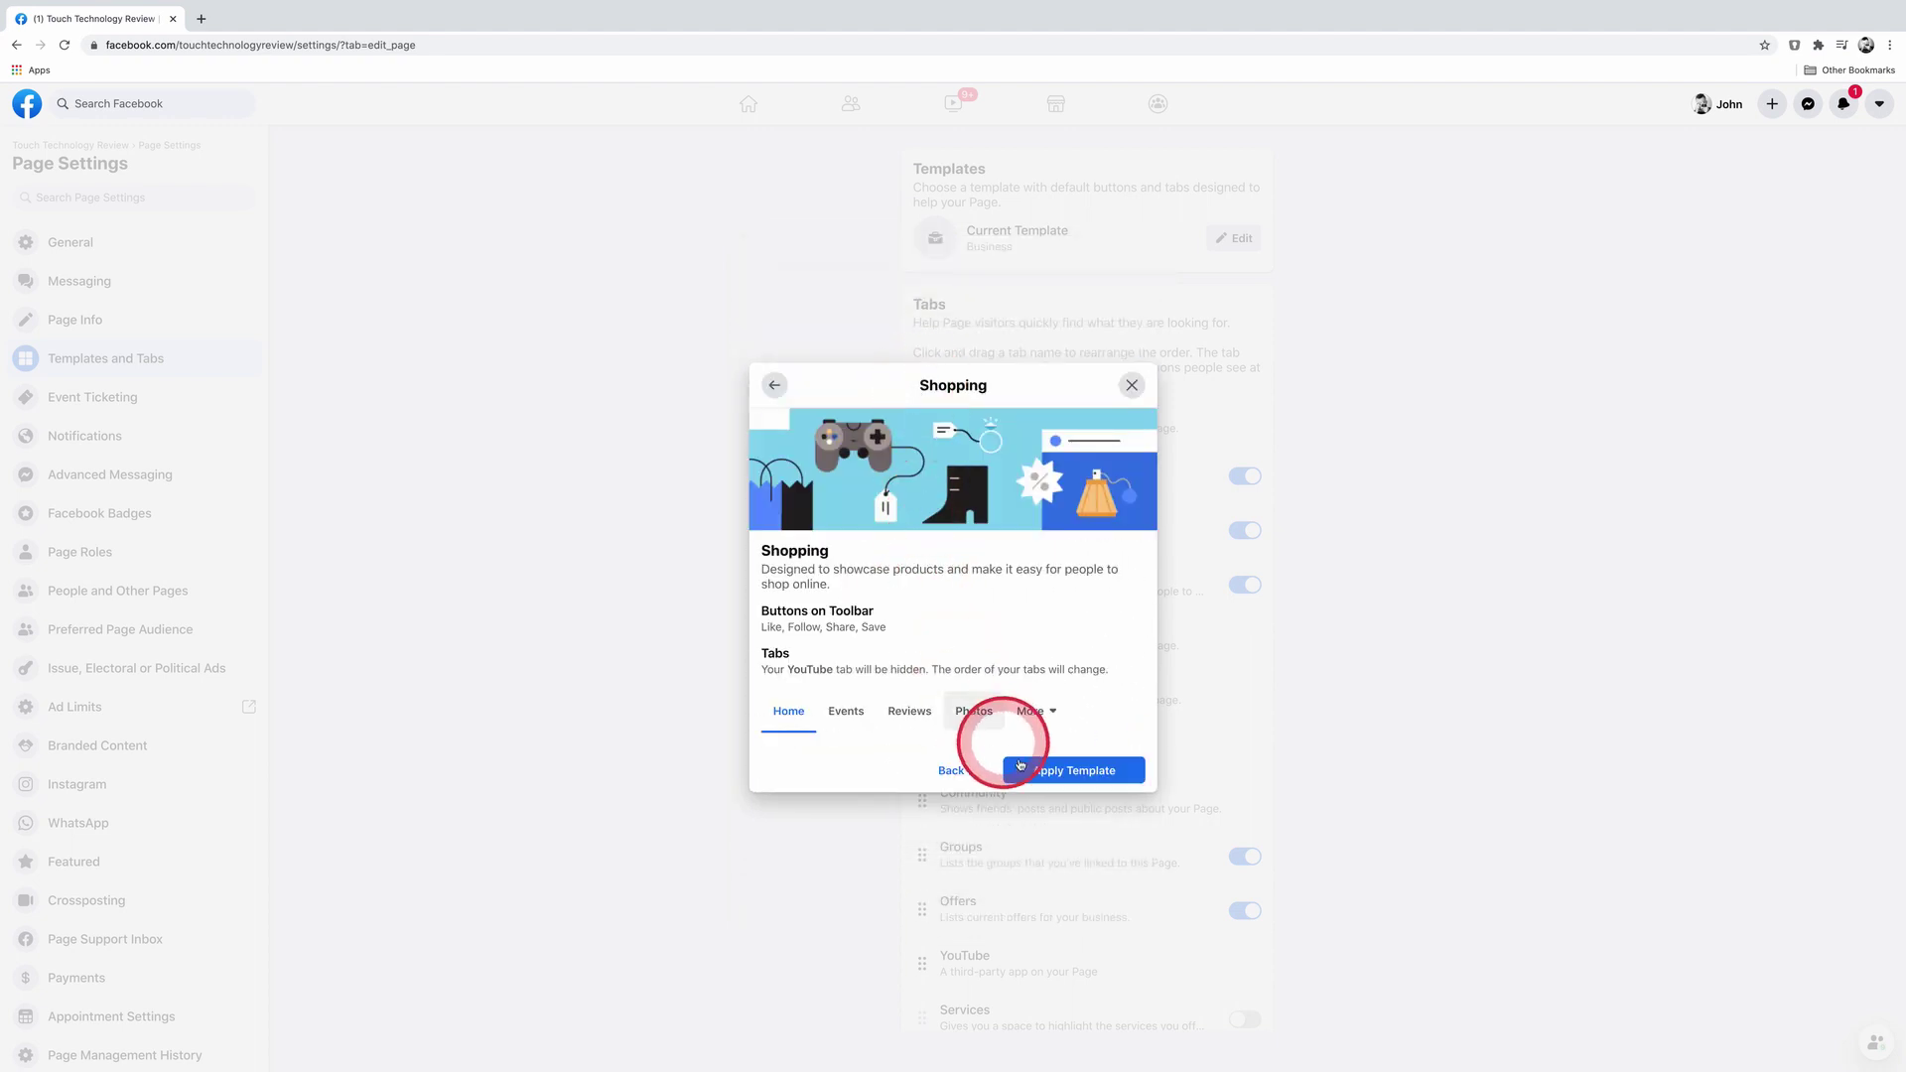
pyautogui.click(1066, 772)
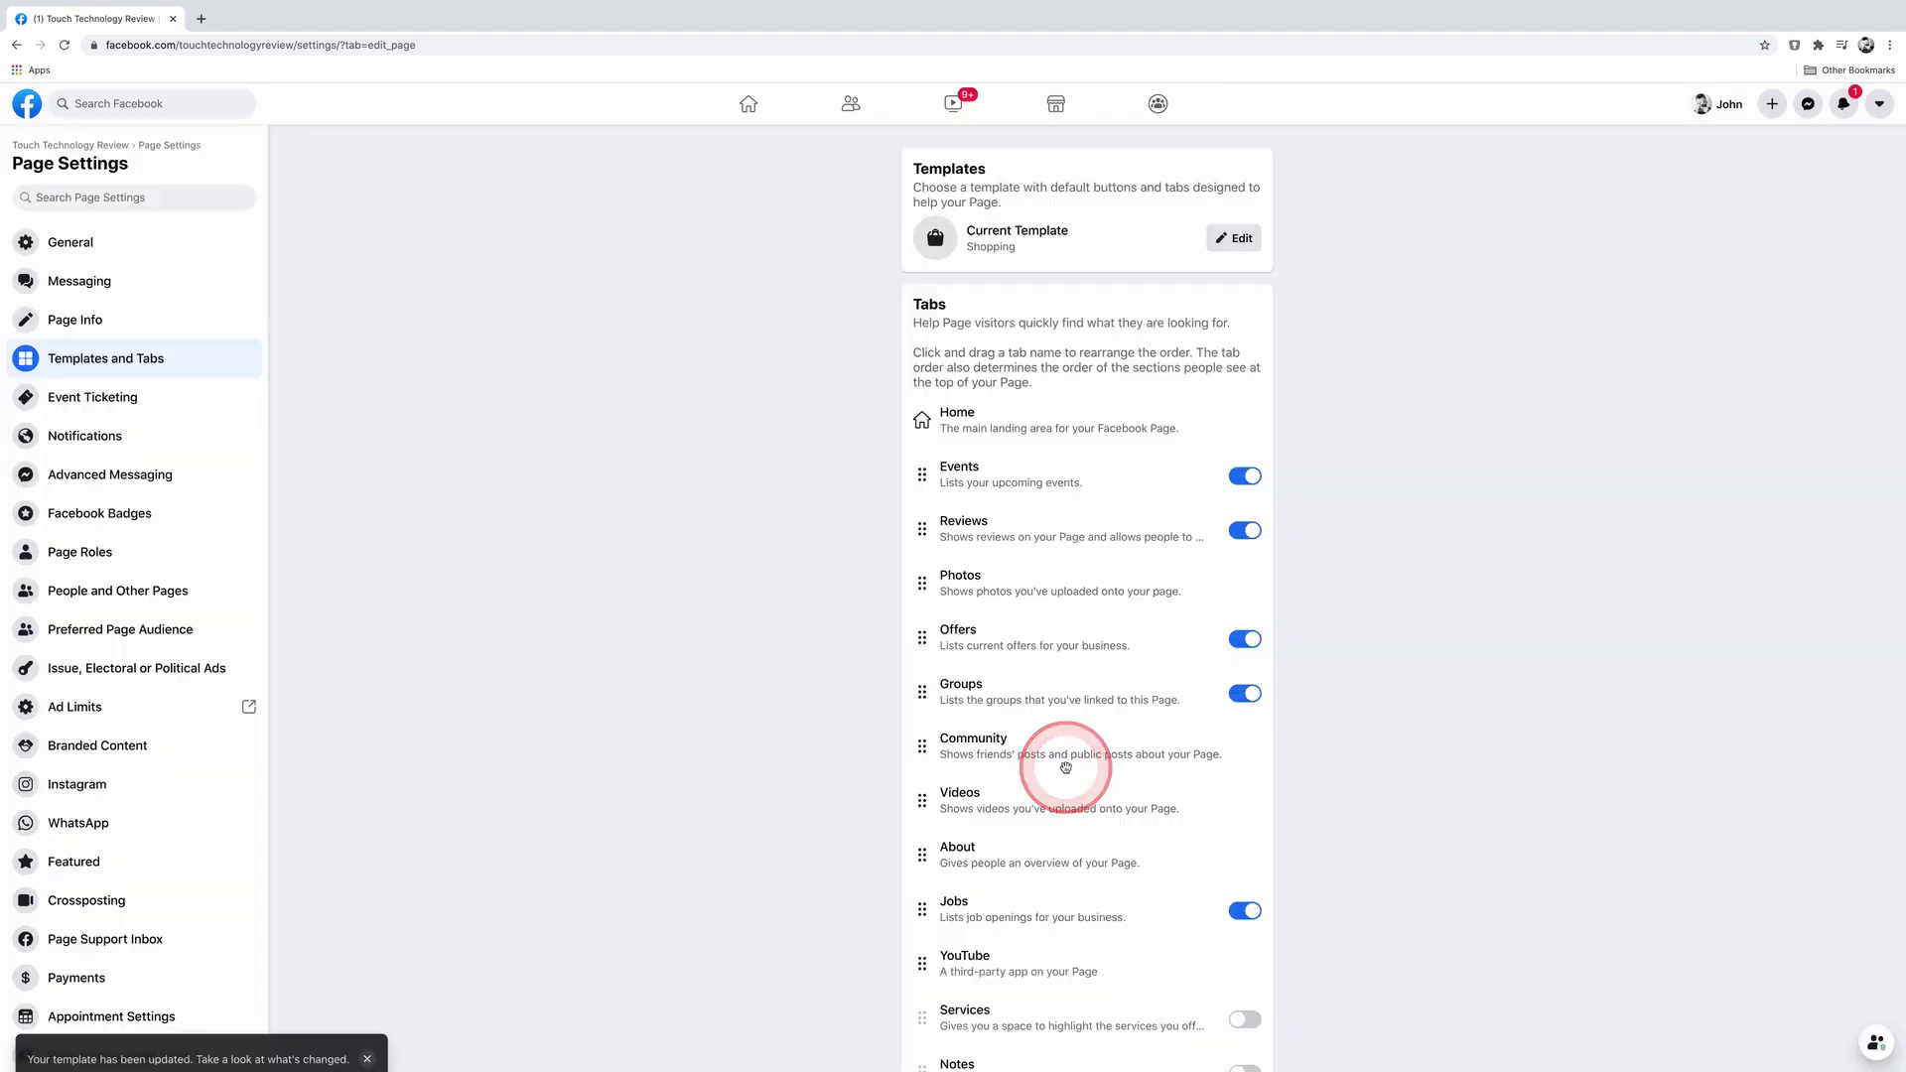
# Step: Go from the page's shop management to the Commerce Manager Assets overview of shops and catalogs
pyautogui.click(89, 151)
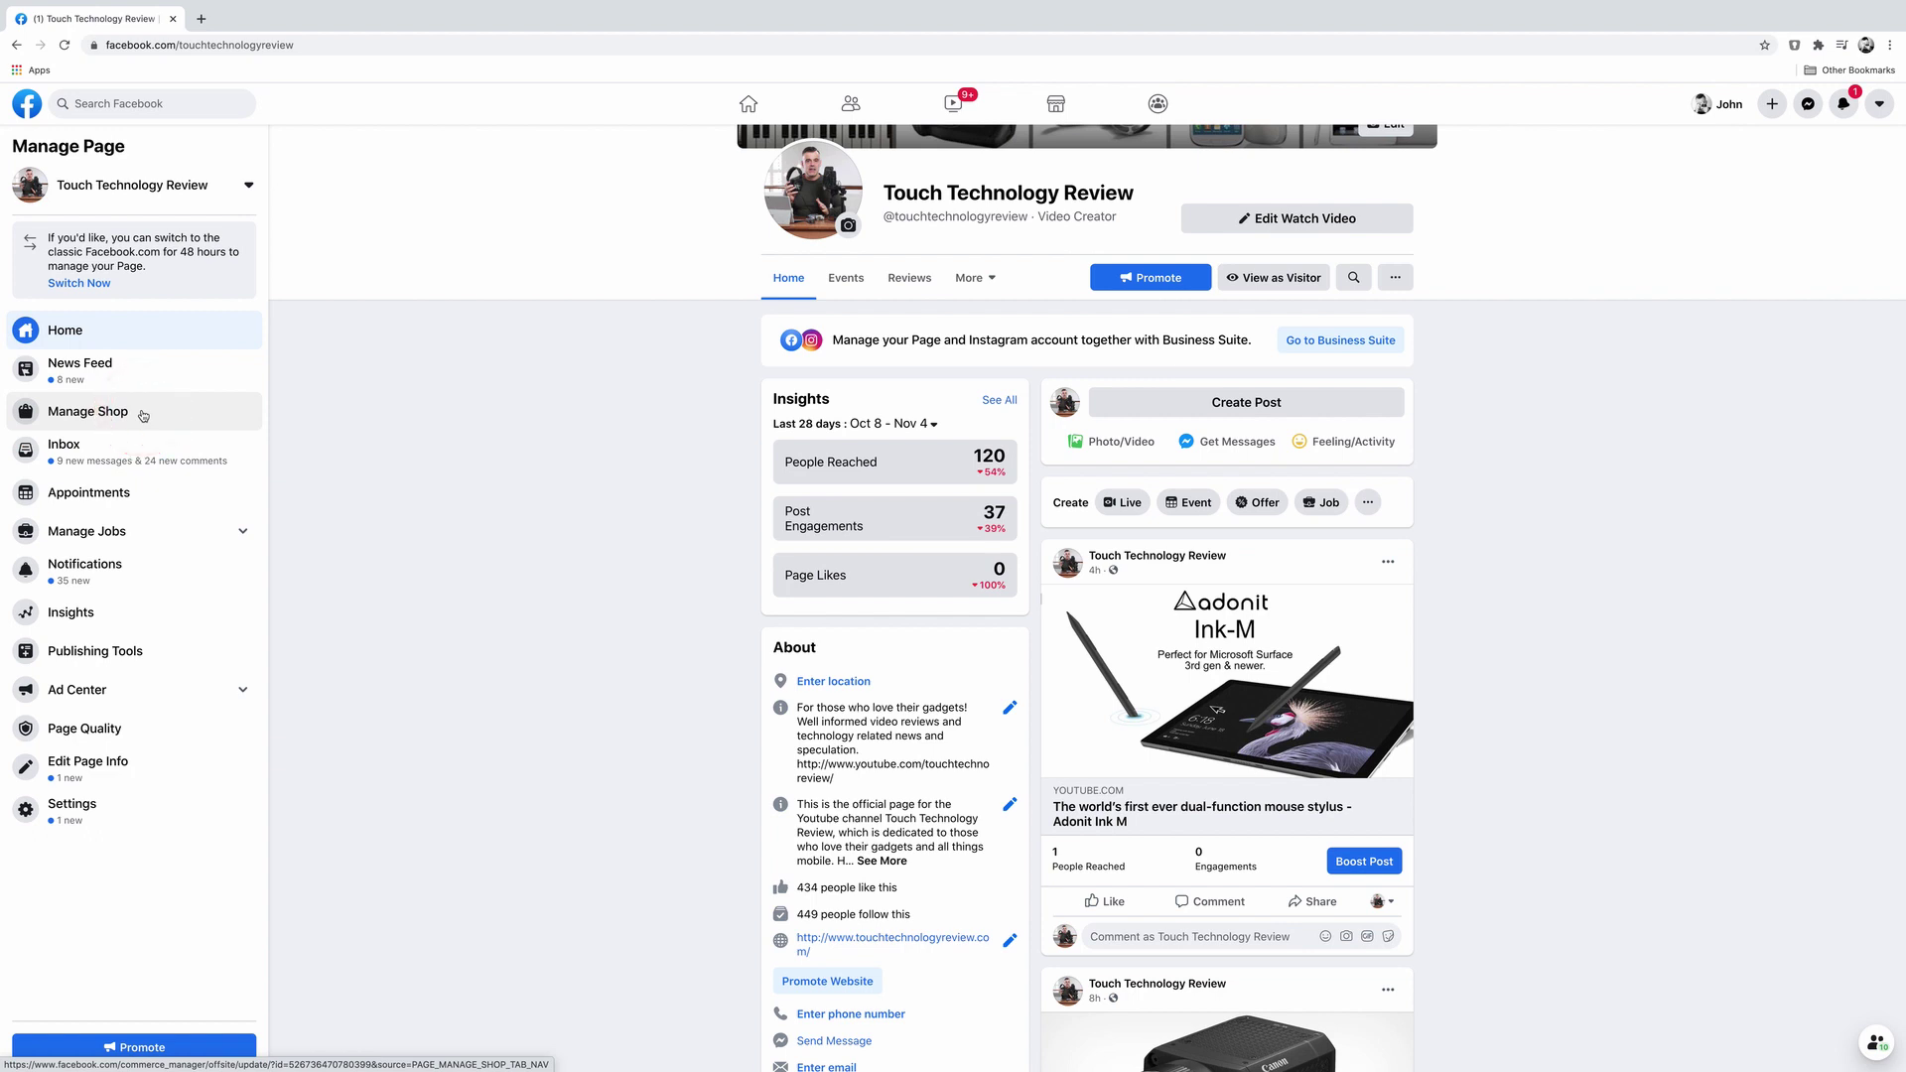
pyautogui.click(143, 415)
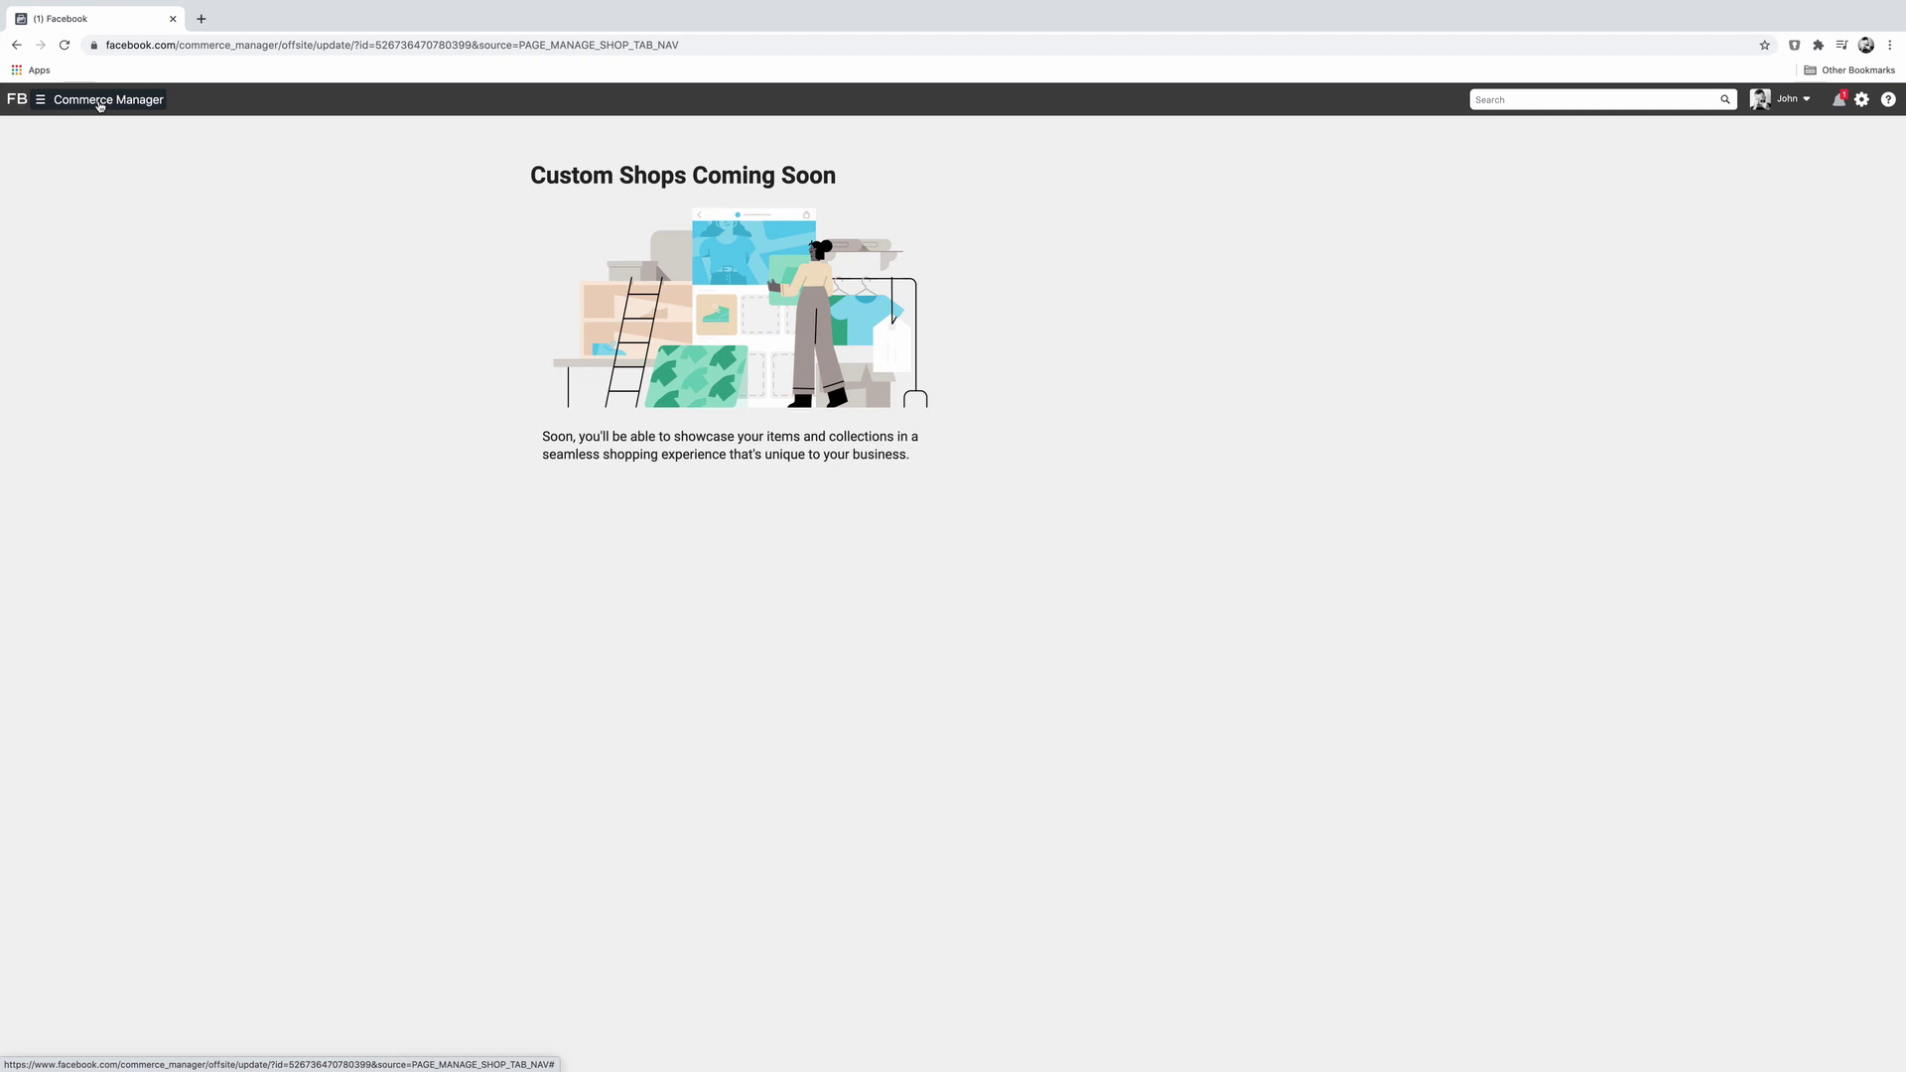
pyautogui.click(99, 105)
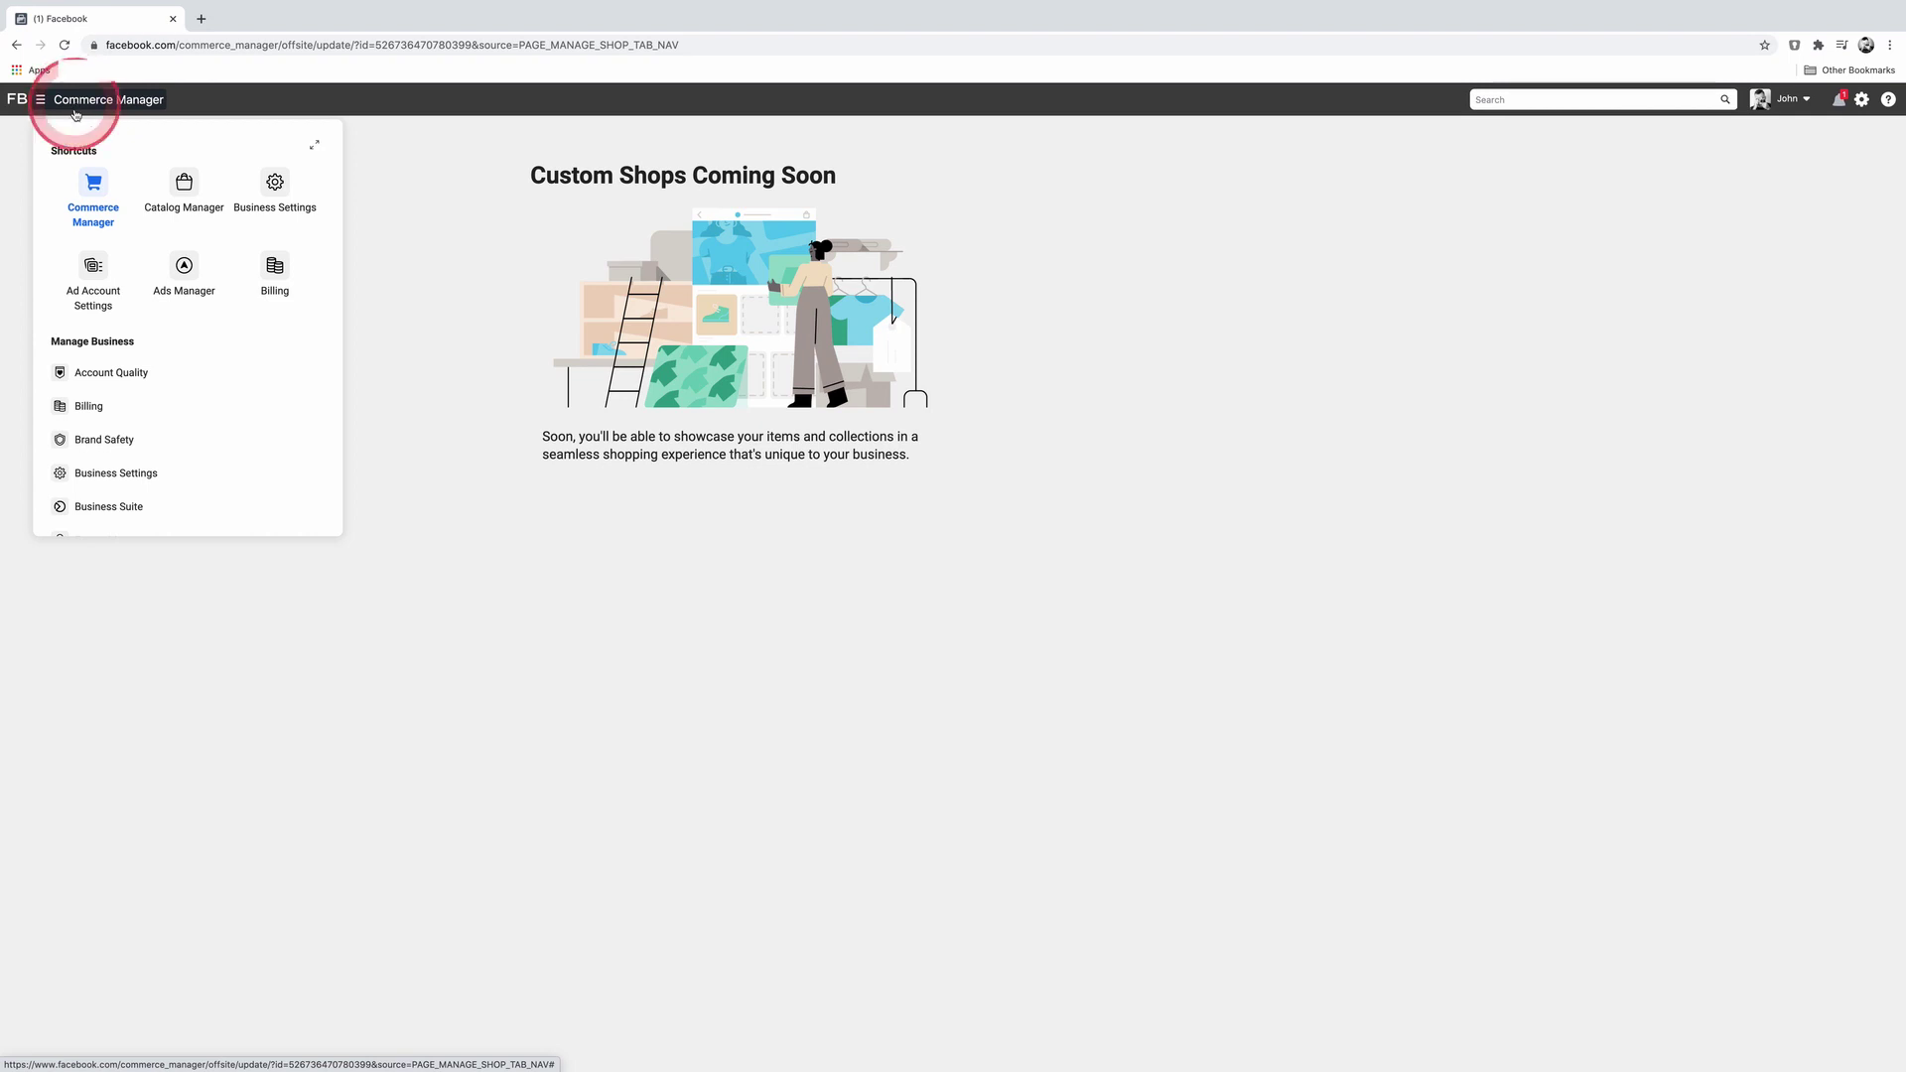
pyautogui.click(99, 188)
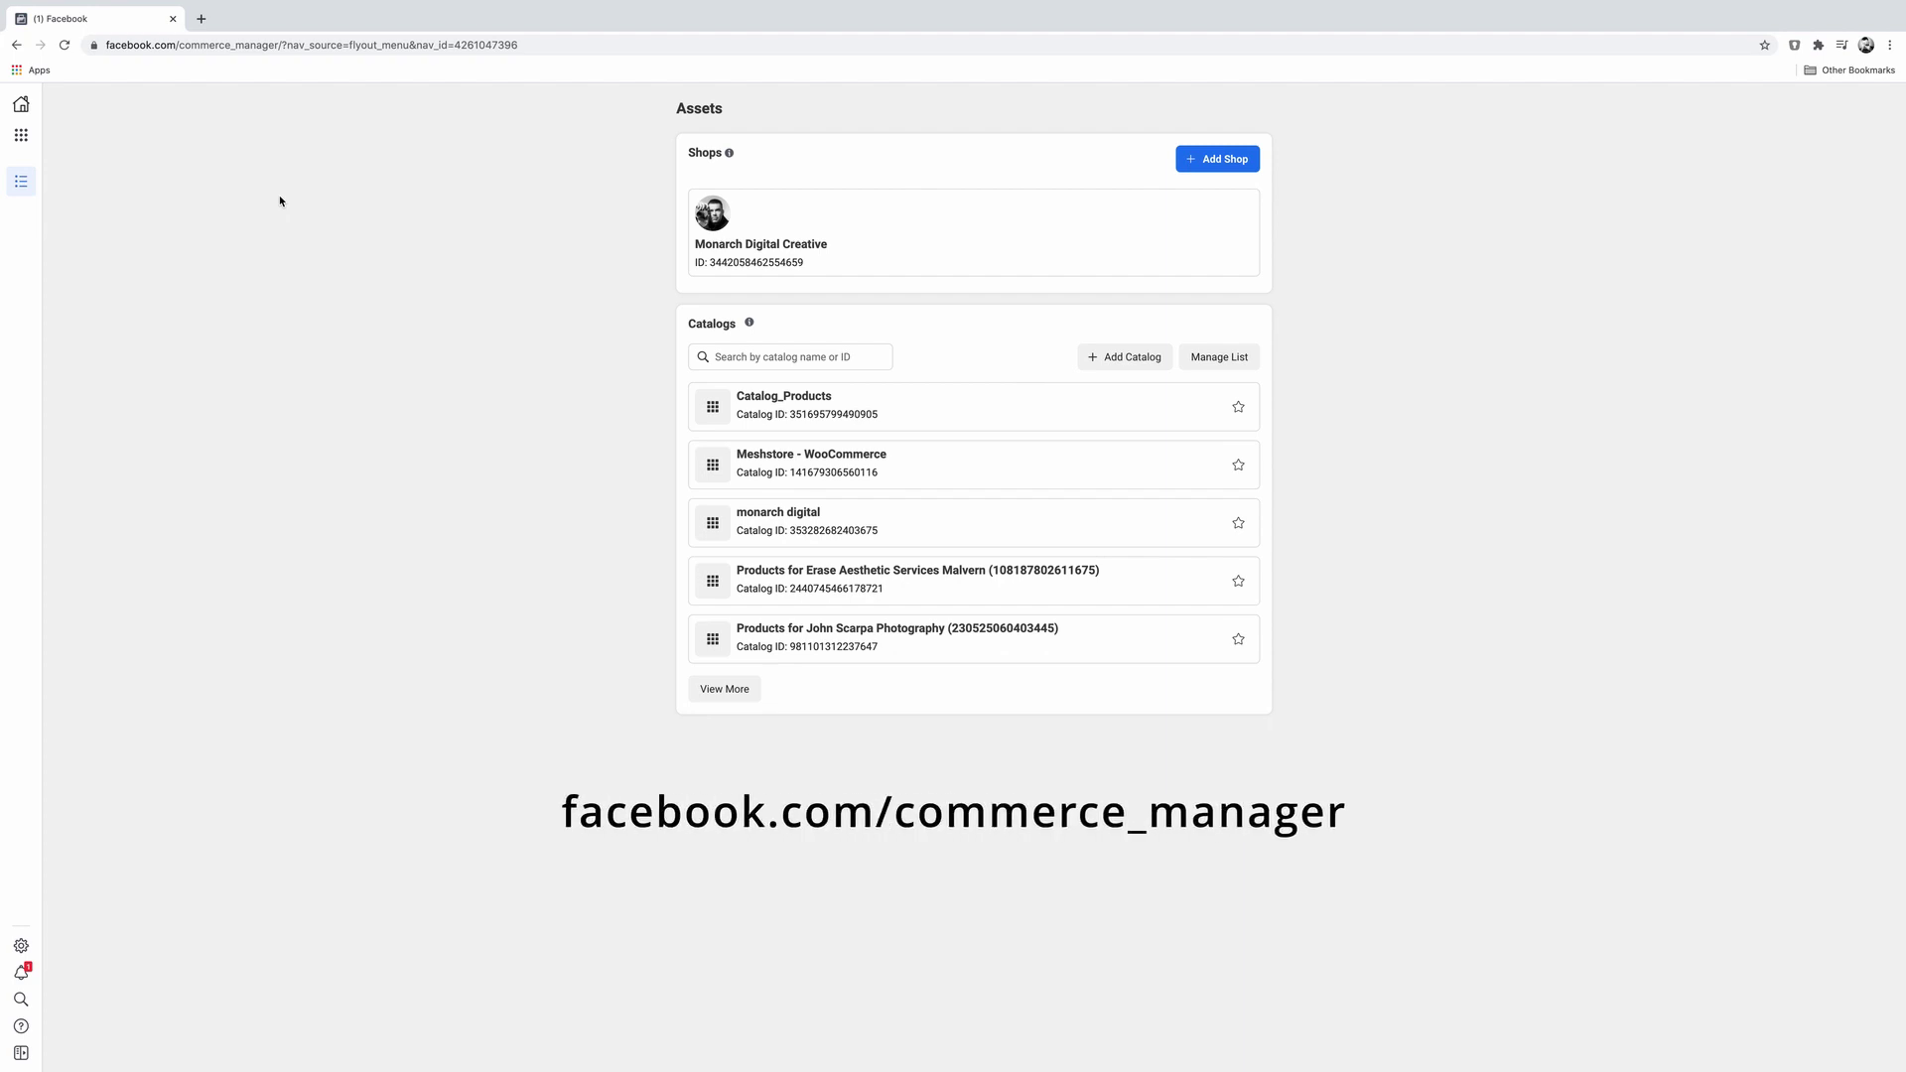
# Step: Use Add Shop in the Shops section to begin a new shop setup
pyautogui.click(502, 229)
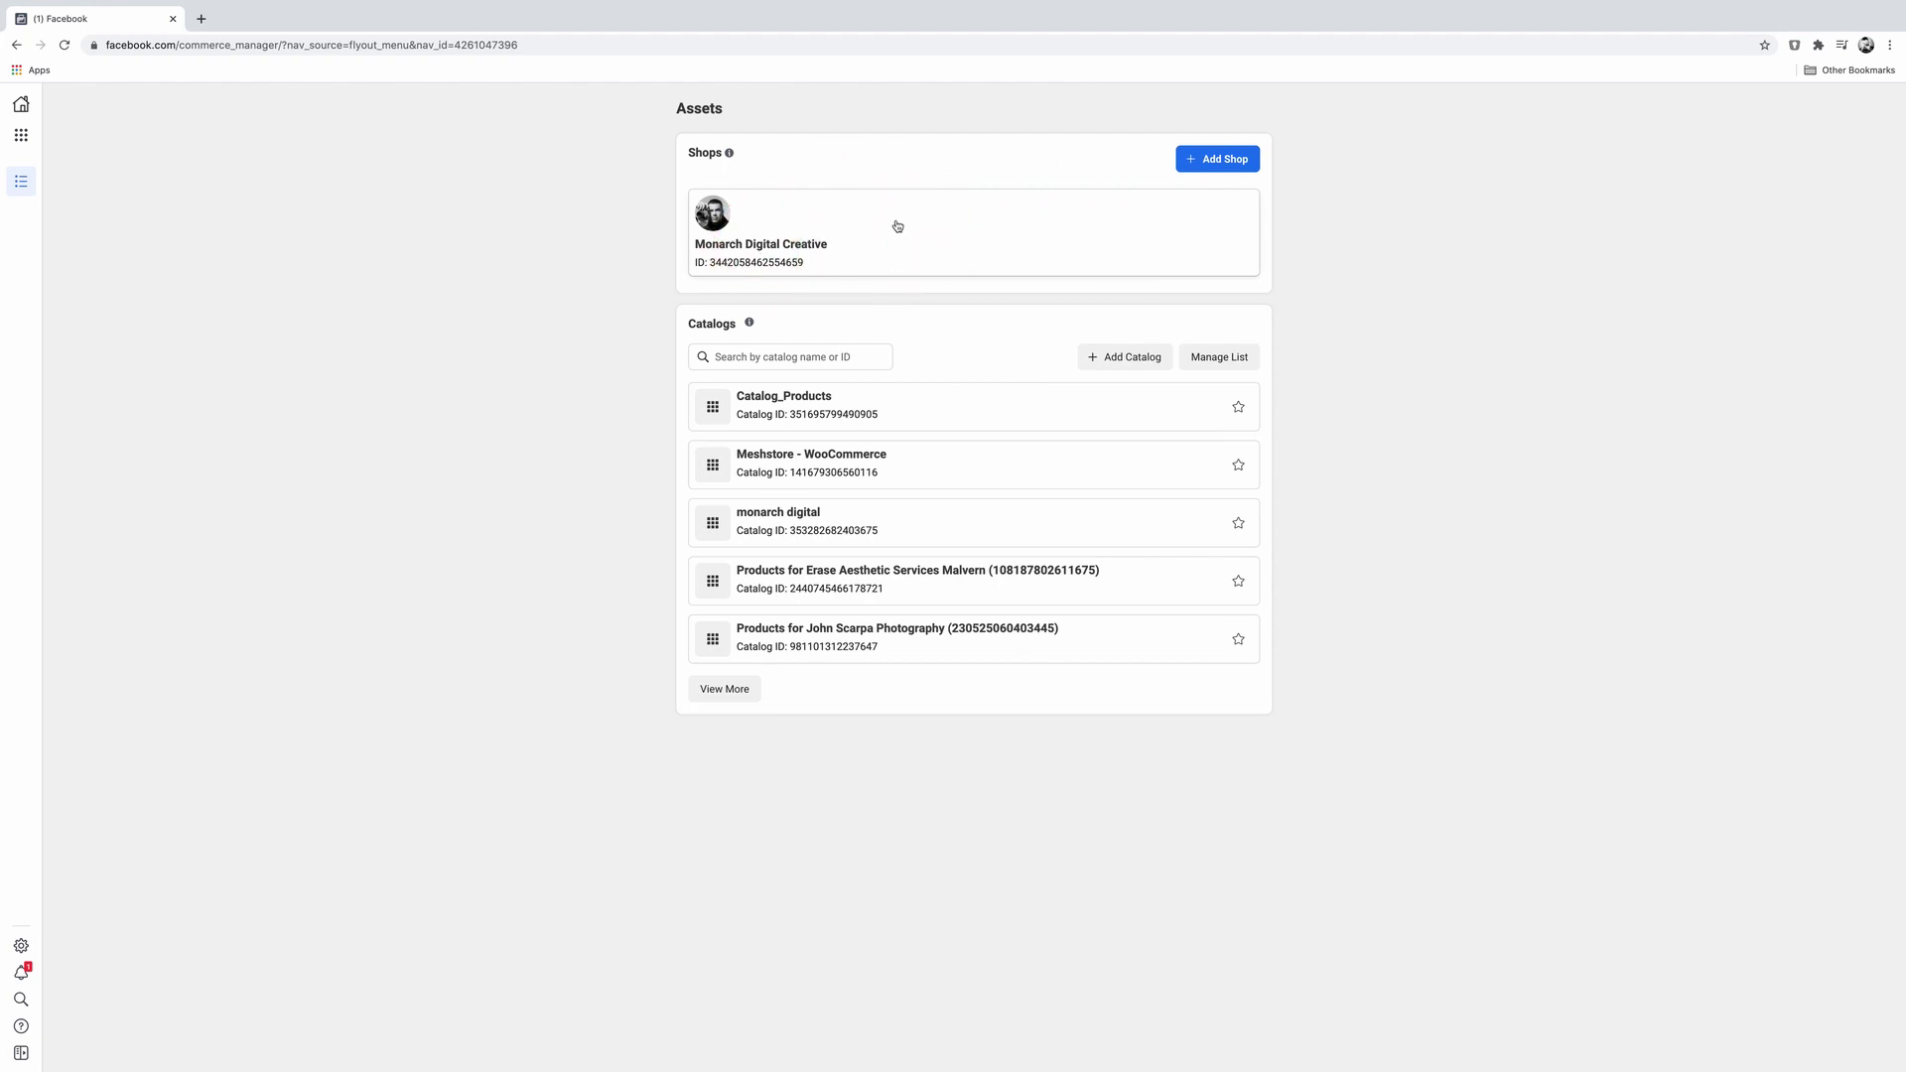
pyautogui.click(1221, 167)
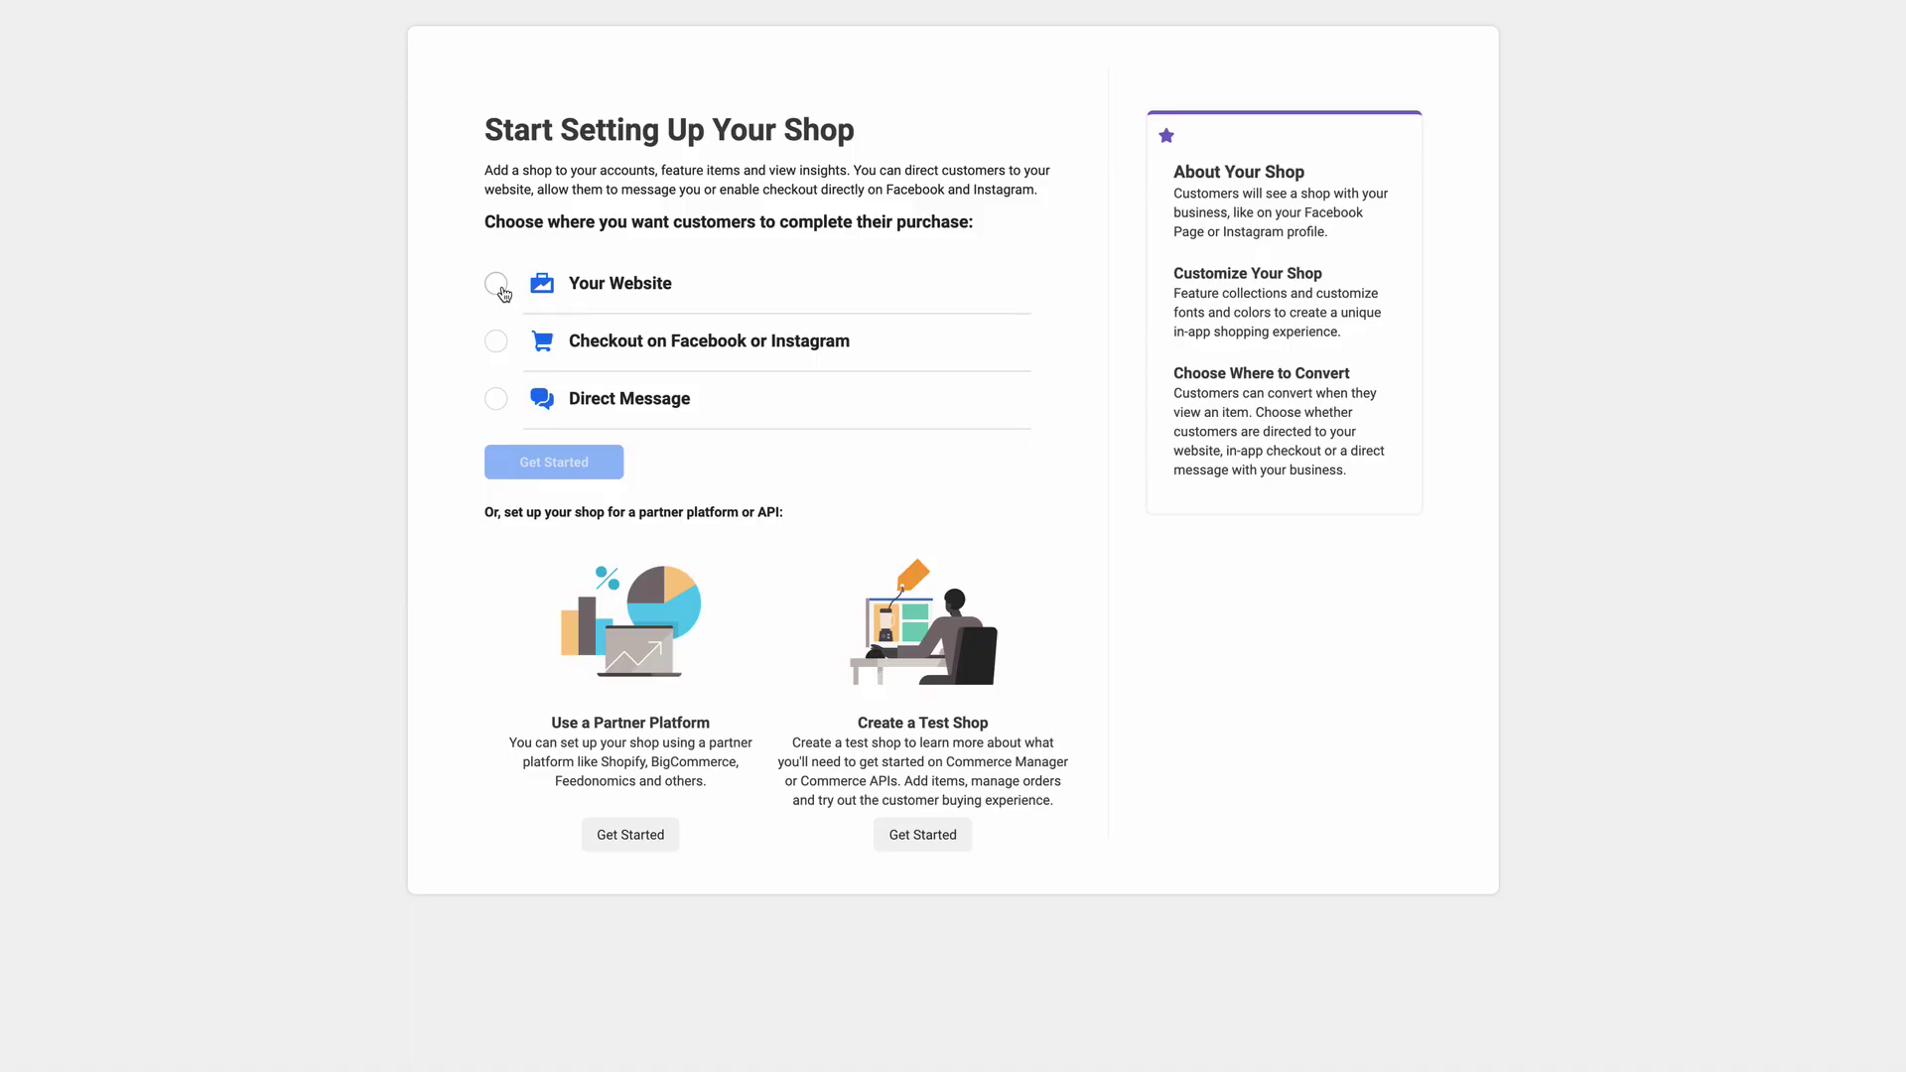
# Step: Select Checkout on Facebook or Instagram as the shop's purchase method
pyautogui.click(496, 285)
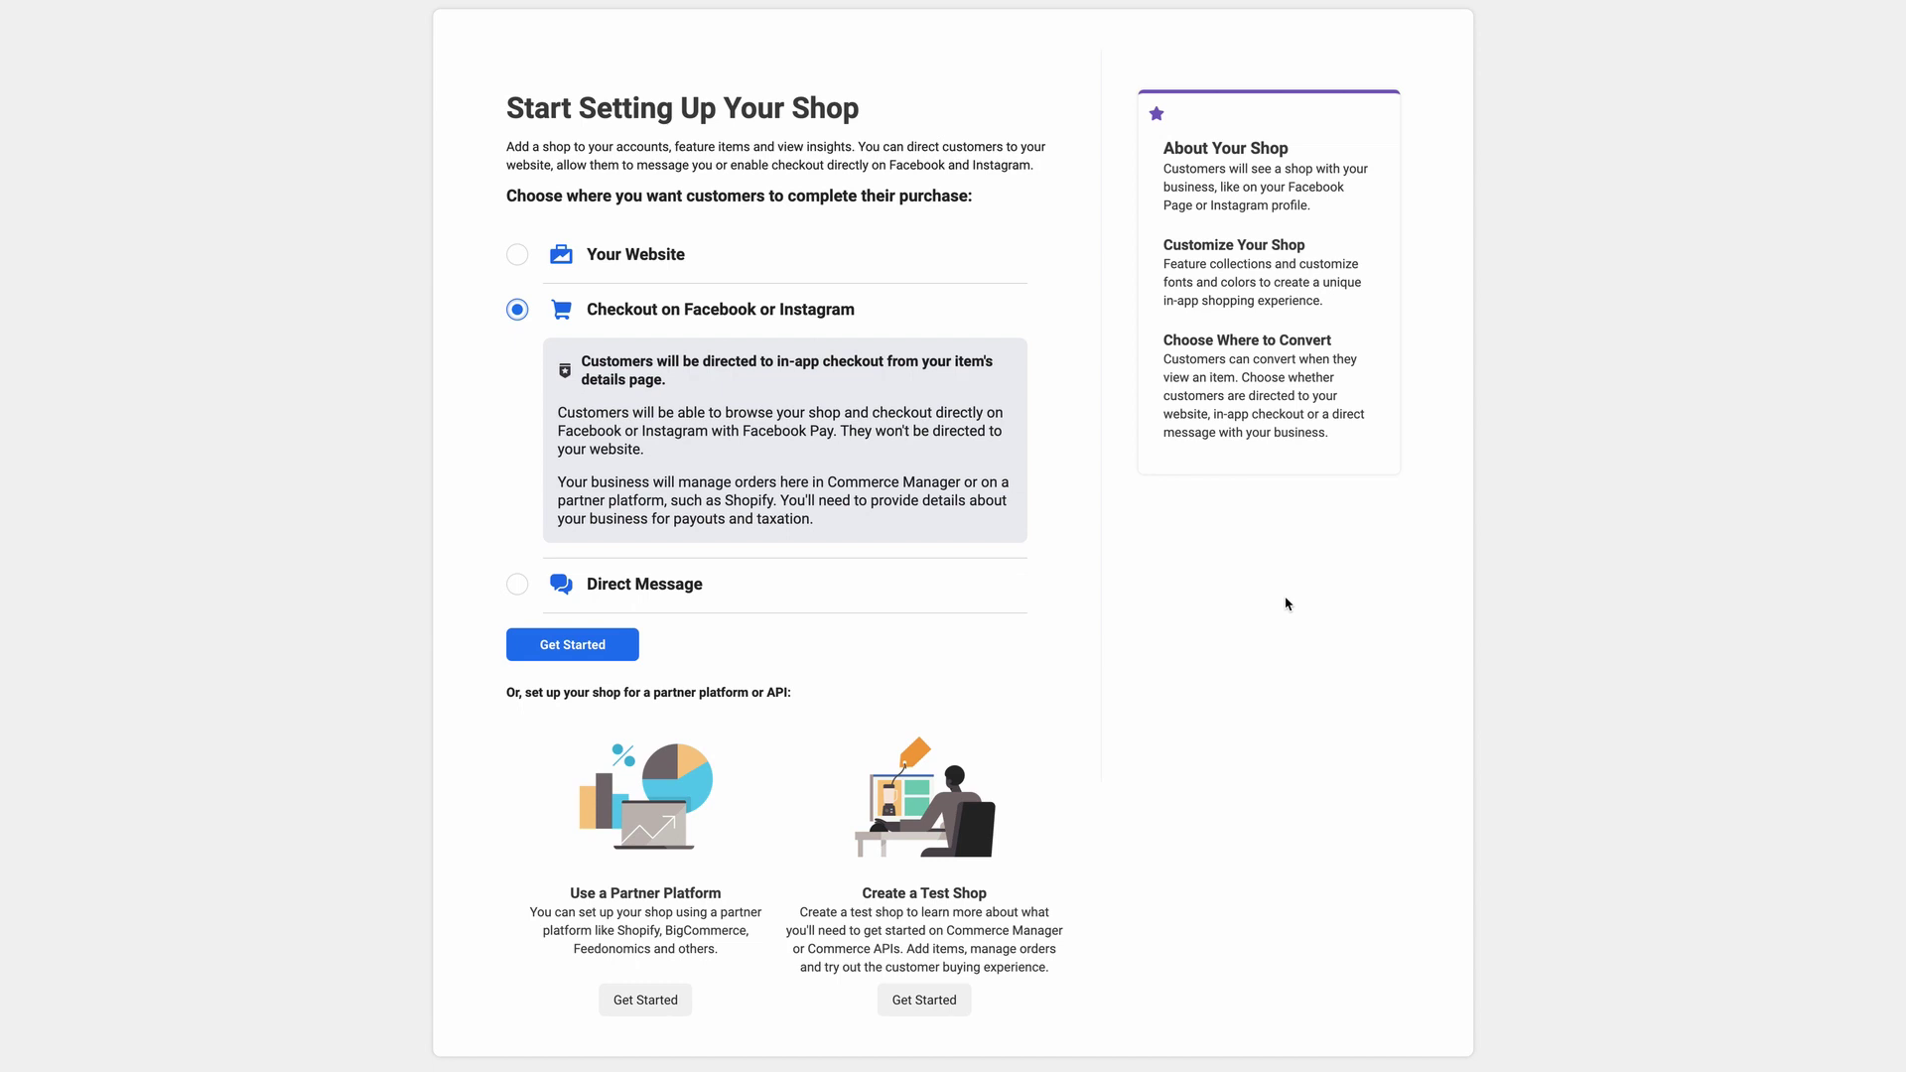
# Step: Select Direct Message as the purchase method on the shop setup page
pyautogui.click(572, 646)
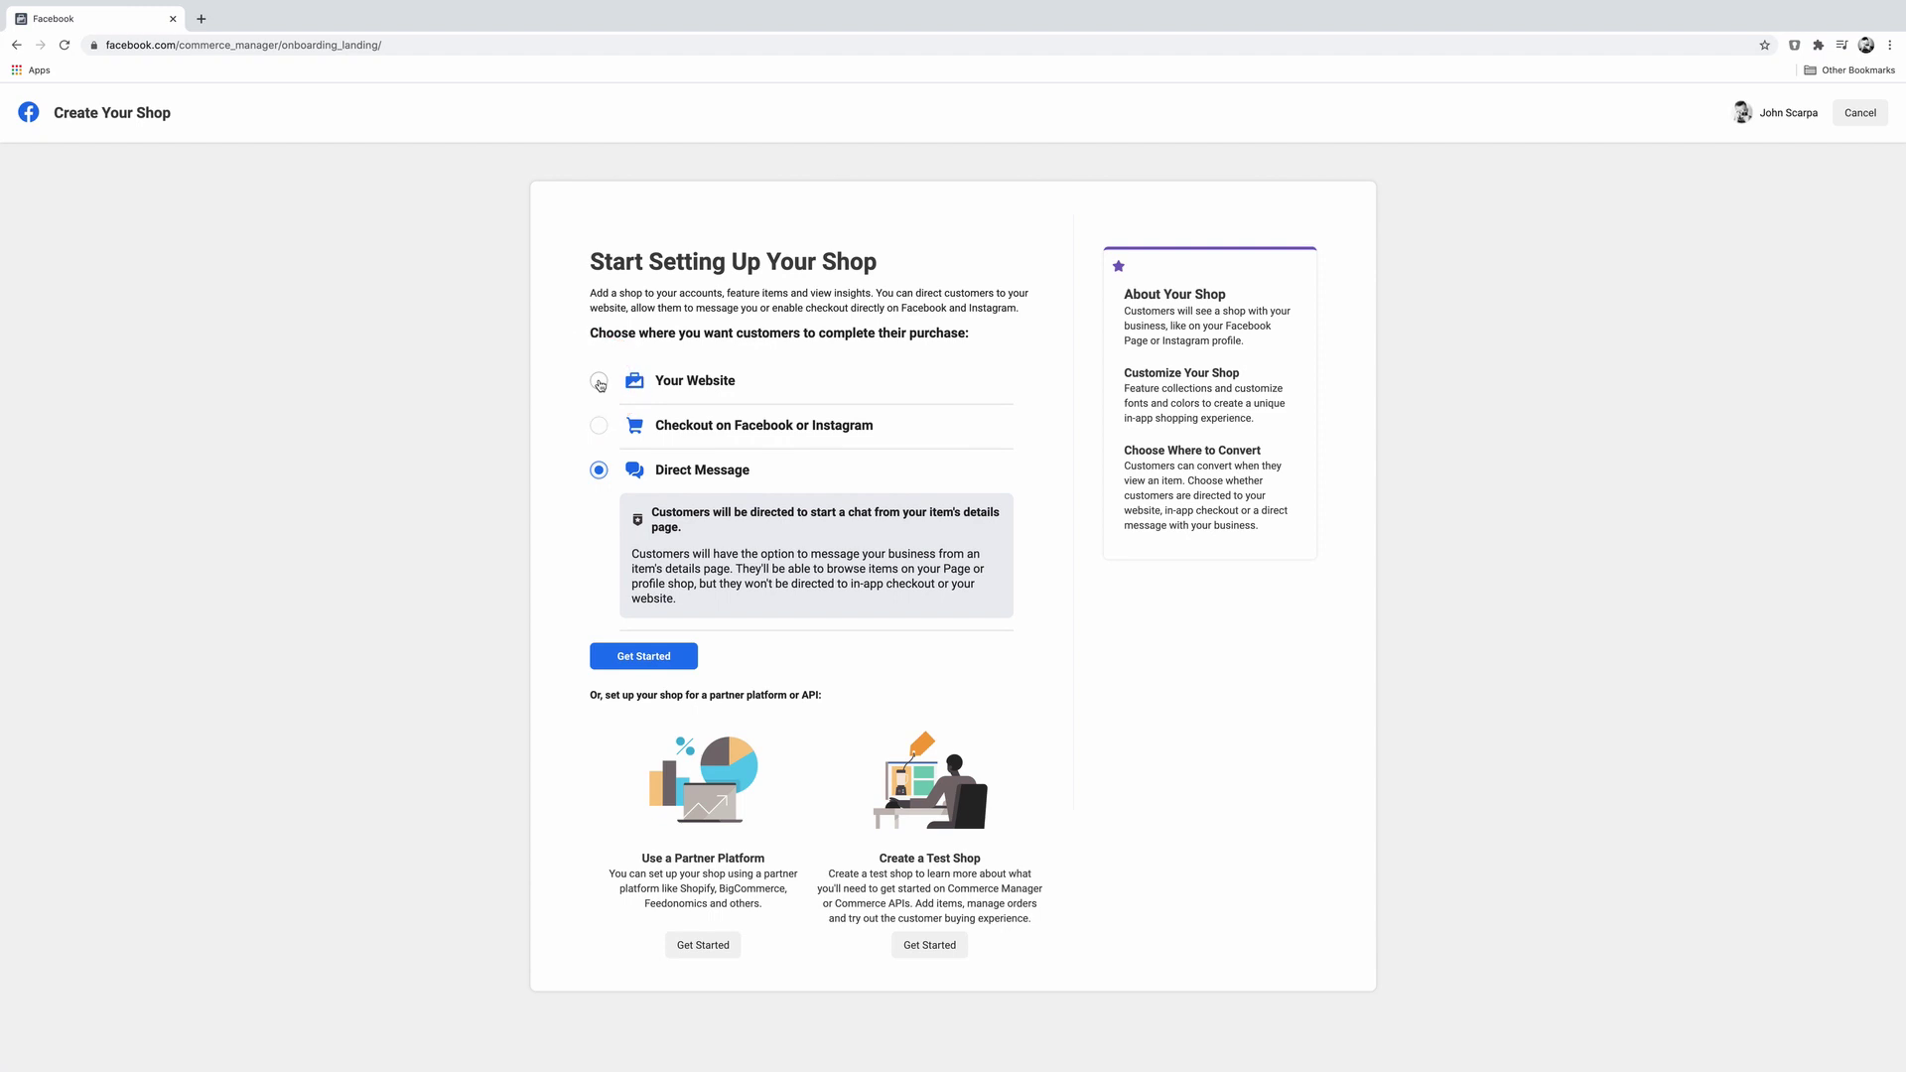
# Step: Choose website checkout, confirm Touch Technology Review as the business, and enter the business e-mail
pyautogui.click(598, 382)
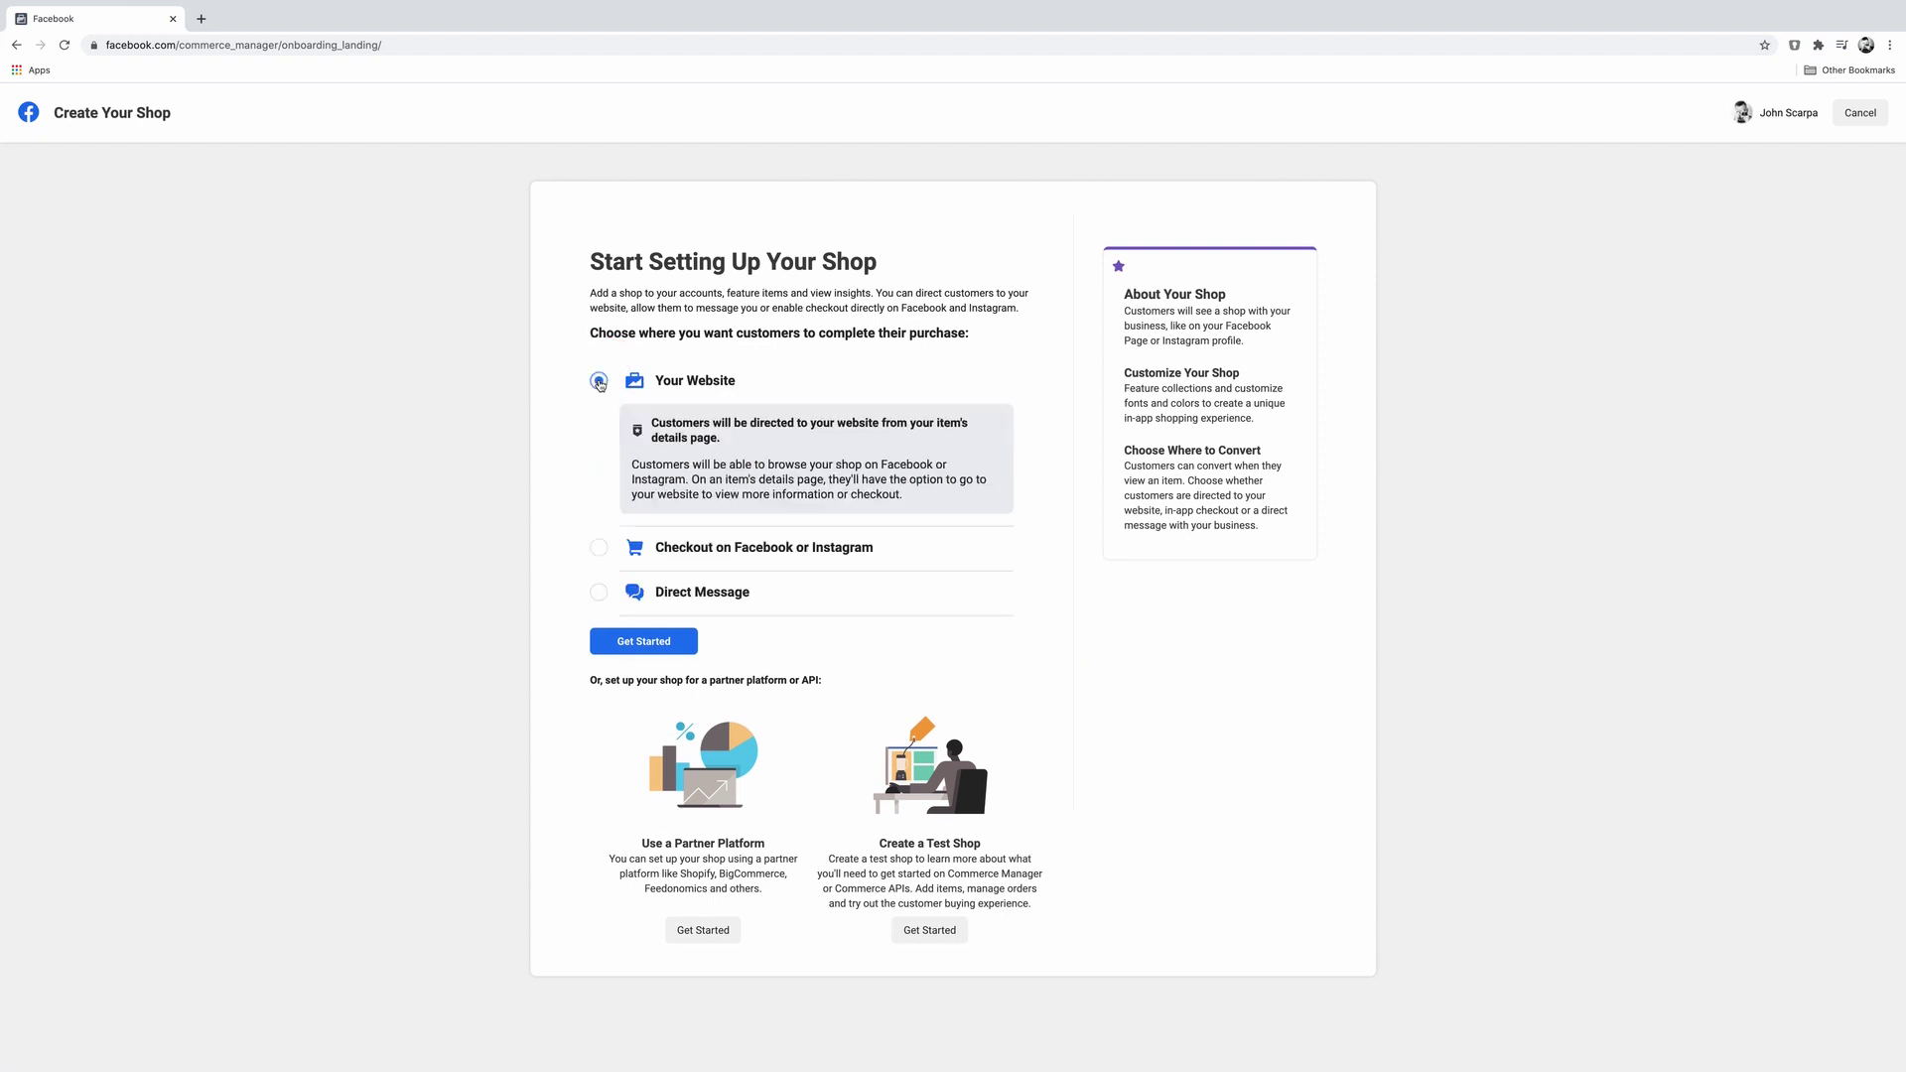
pyautogui.click(662, 650)
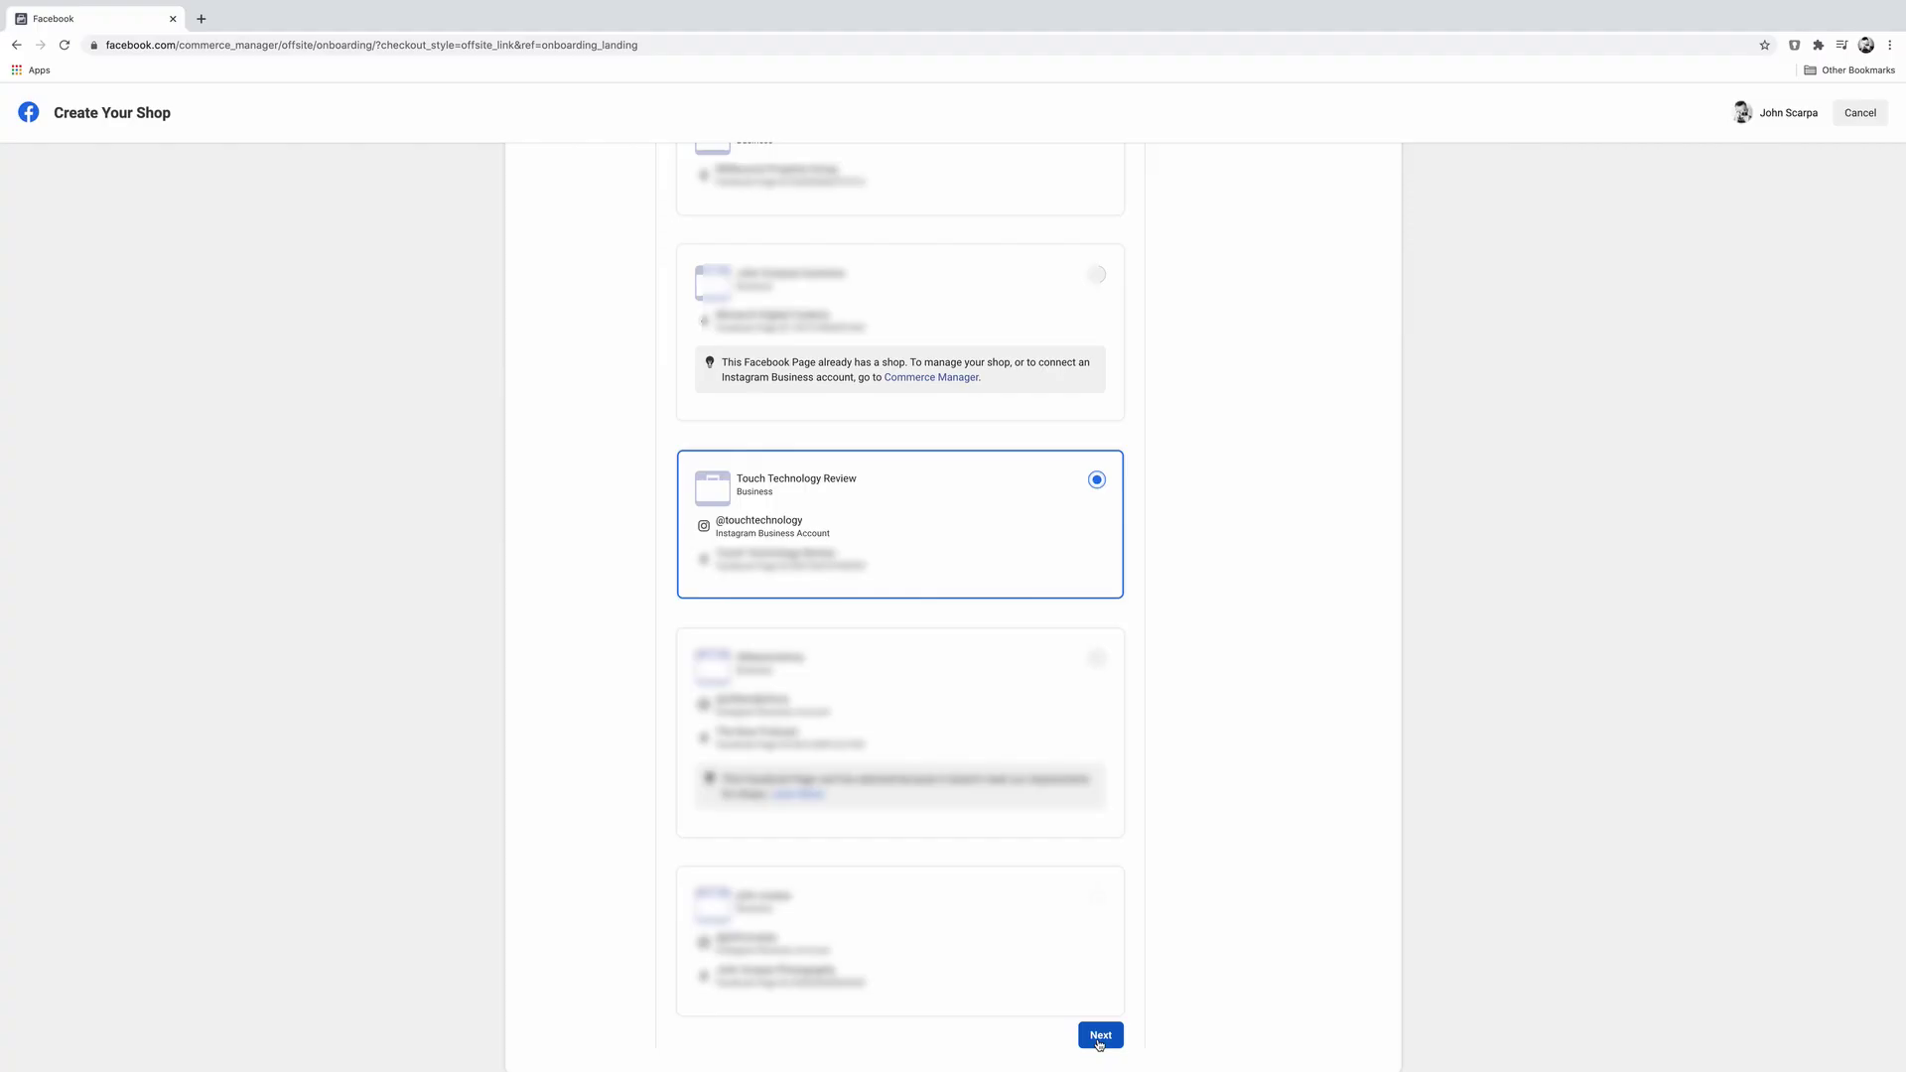
pyautogui.click(1100, 1036)
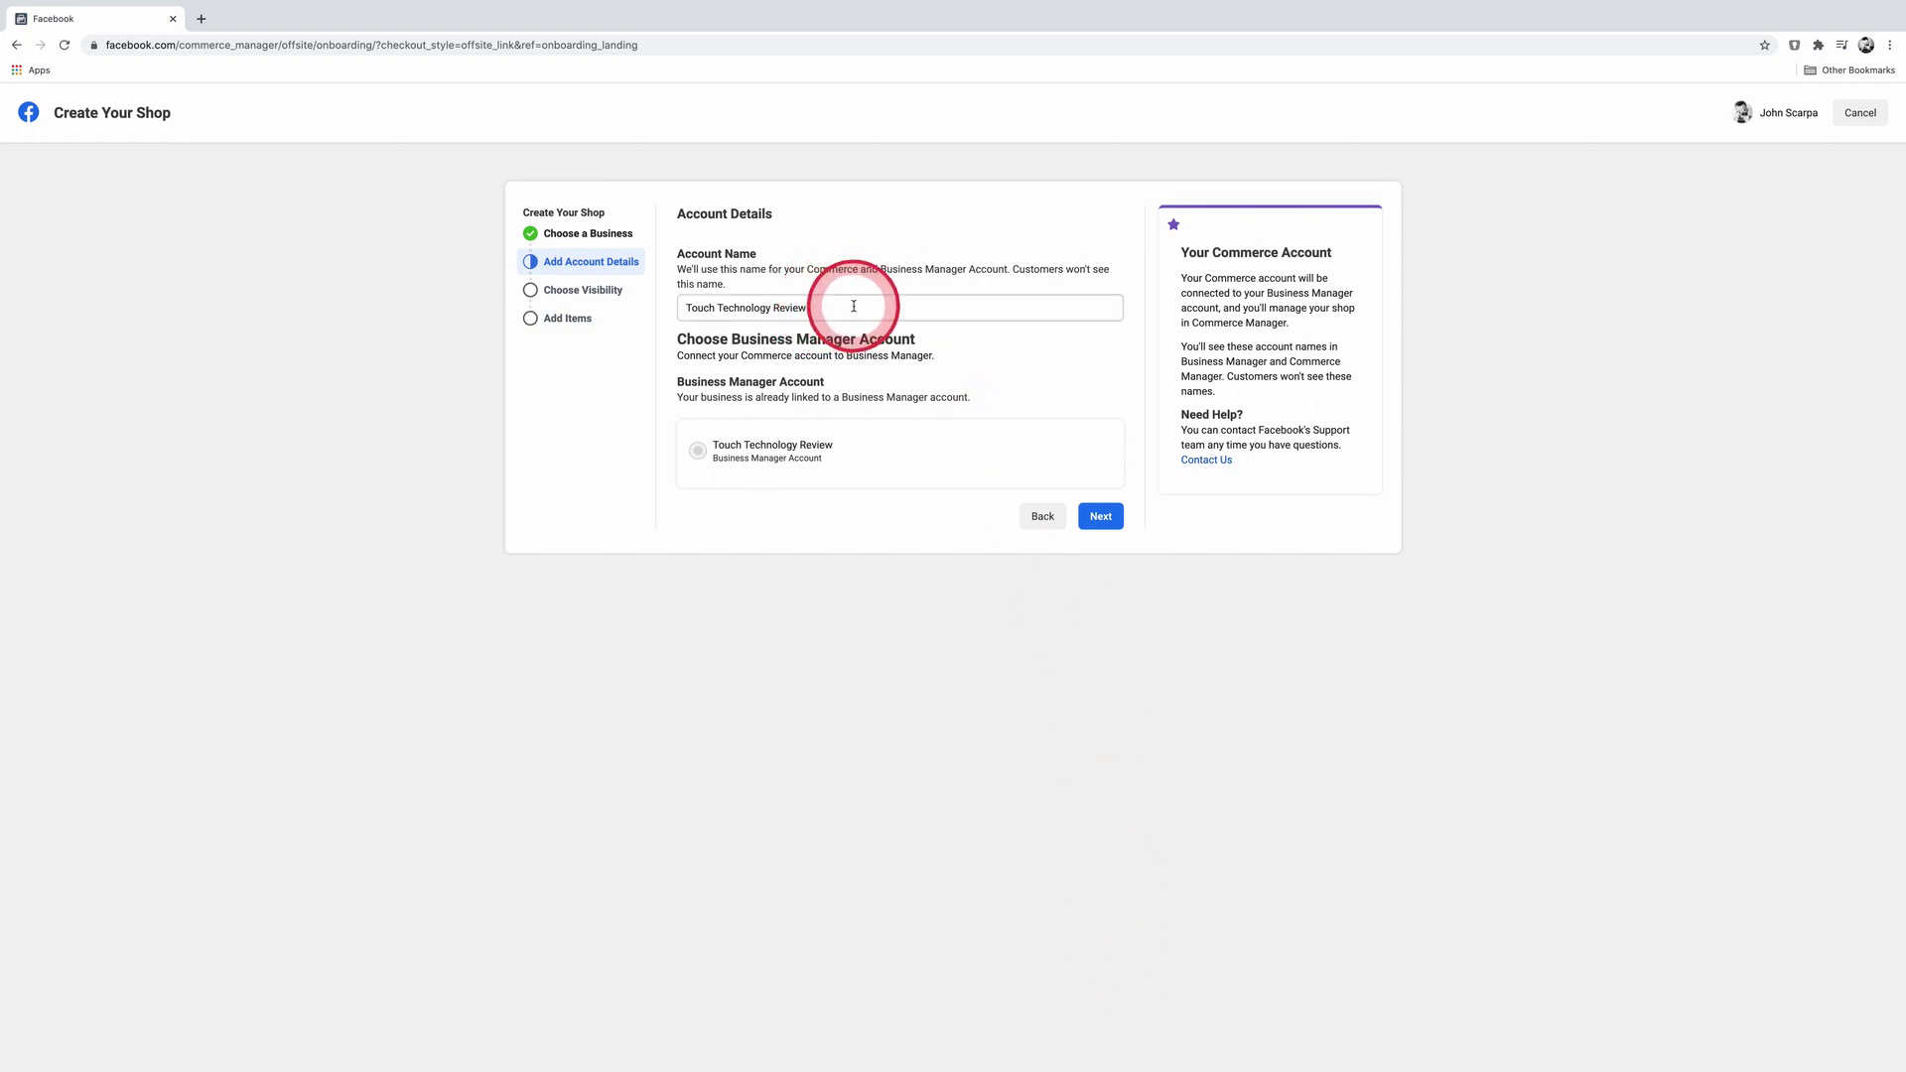
pyautogui.click(1100, 518)
pyautogui.click(760, 422)
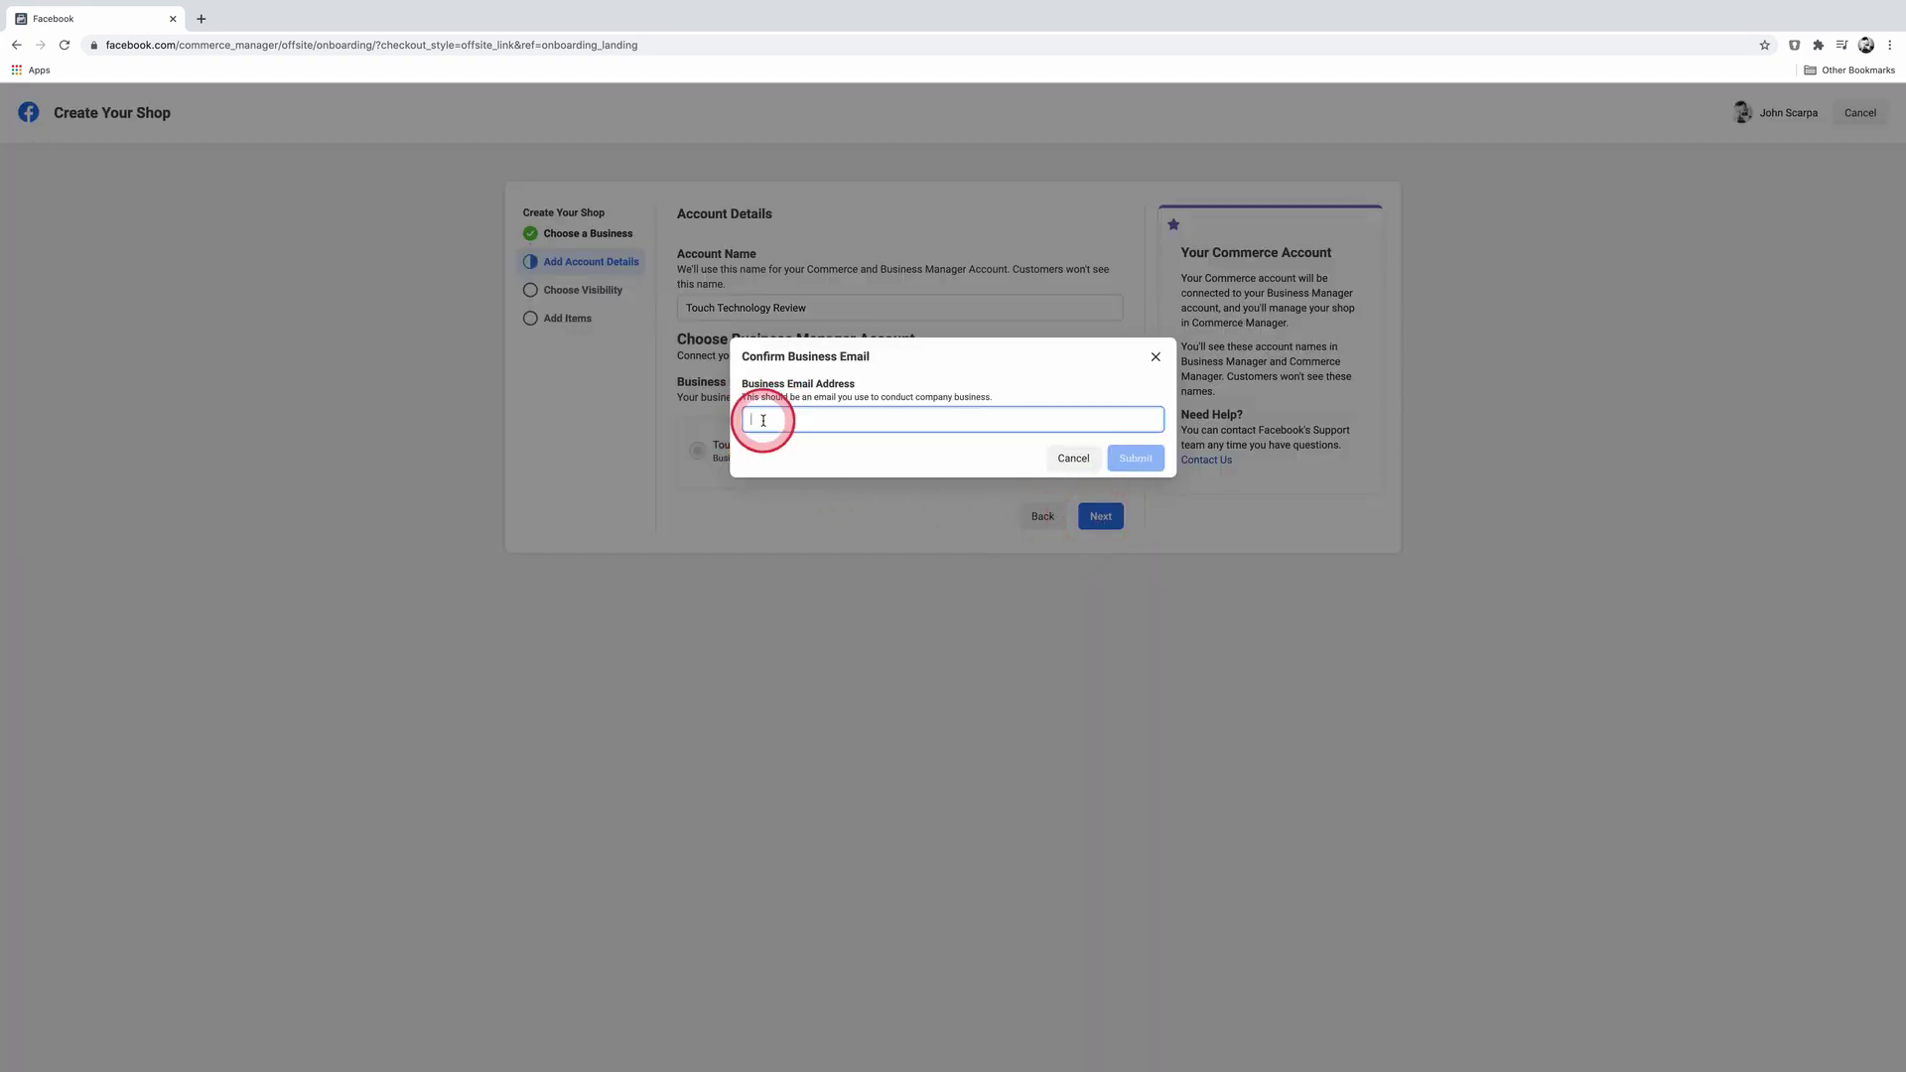
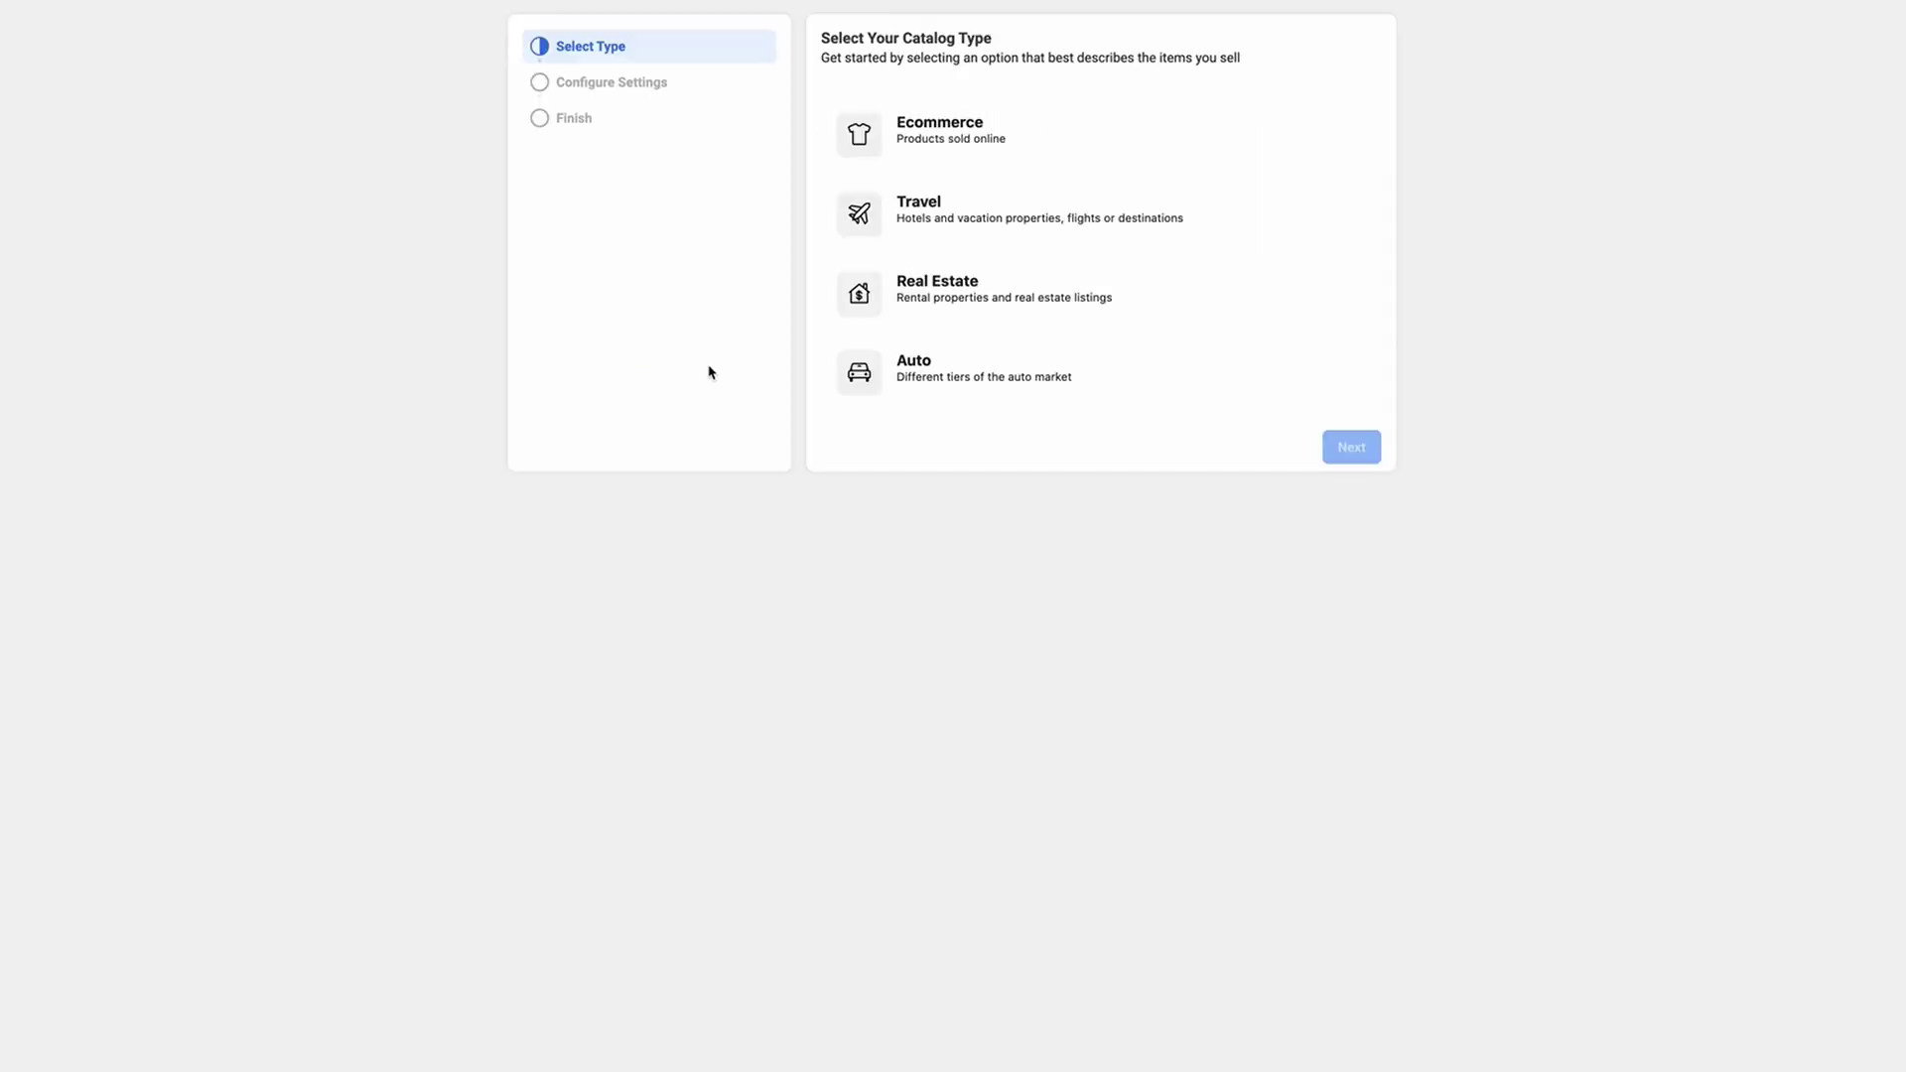
# Step: Create an Ecommerce catalog with the touchtechnologyreview.com website and confirm Instagram and Facebook visibility
pyautogui.click(966, 136)
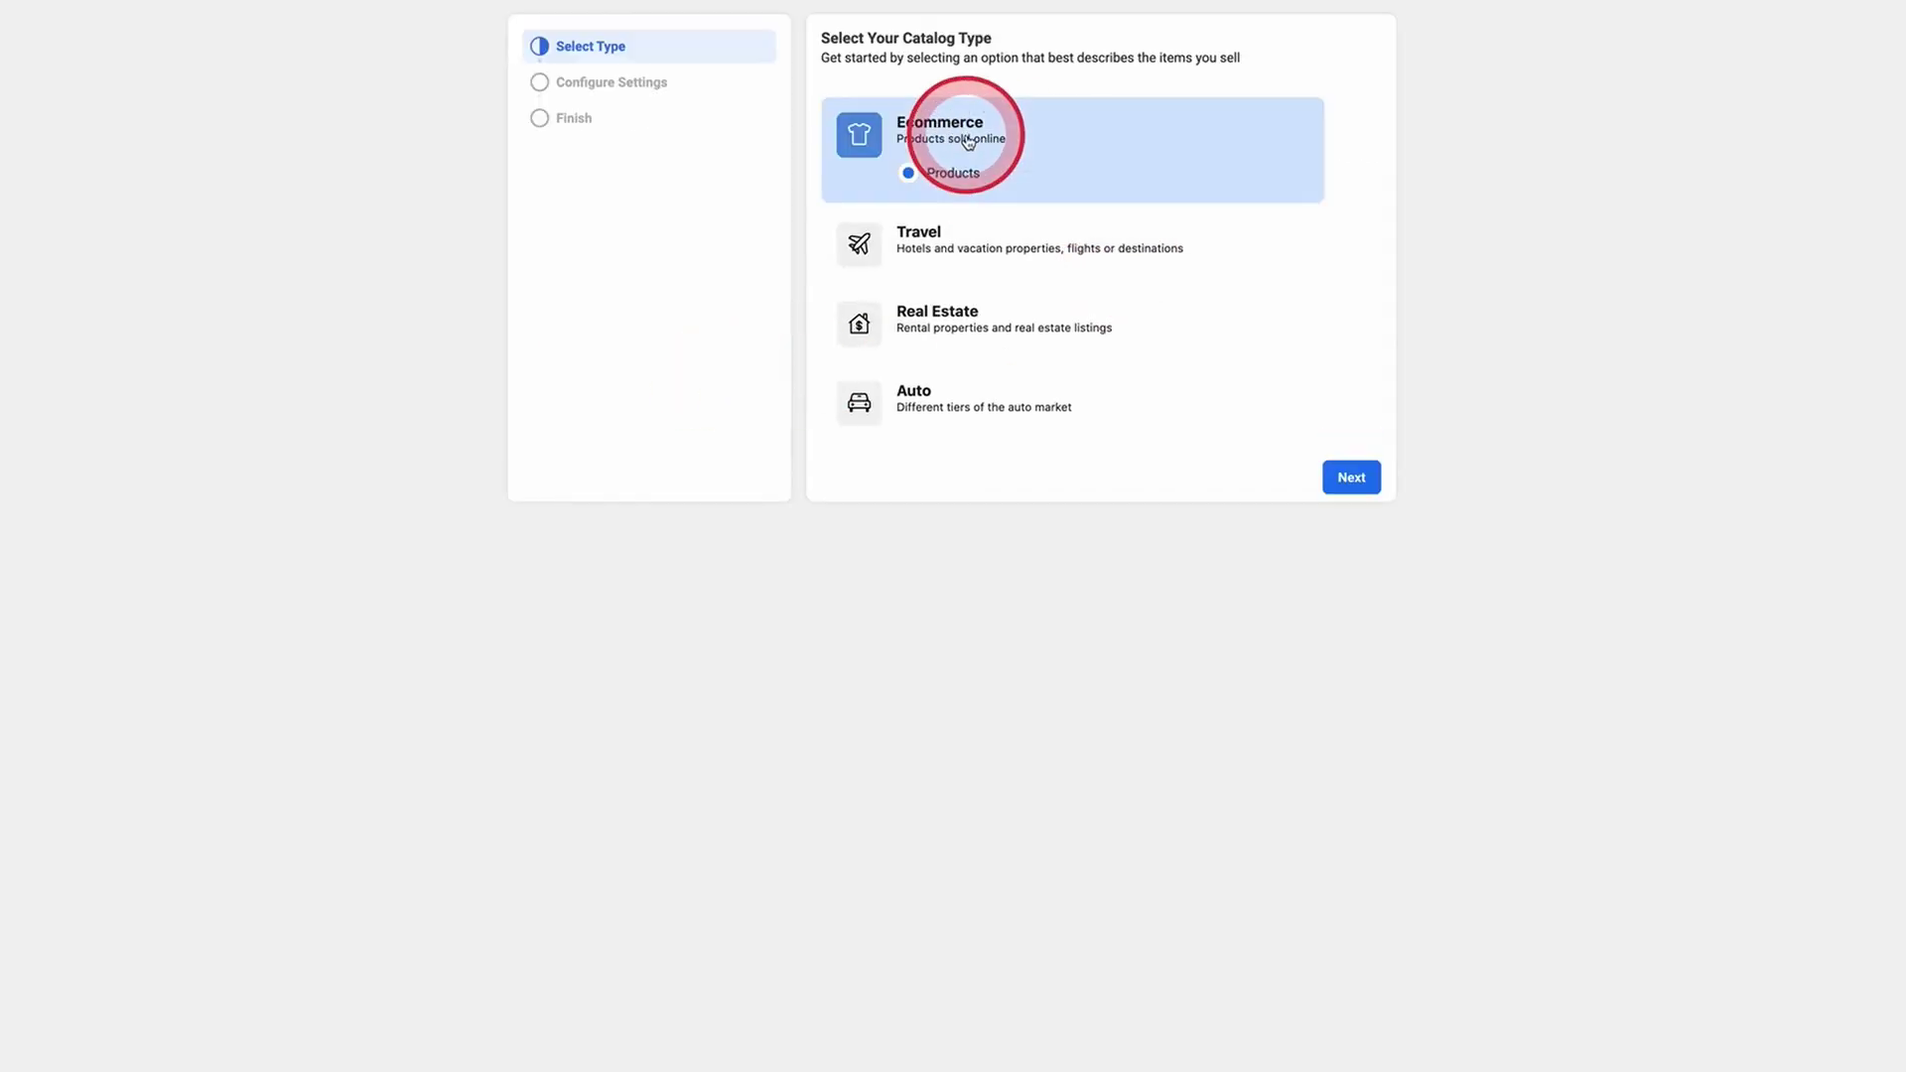
pyautogui.click(1351, 477)
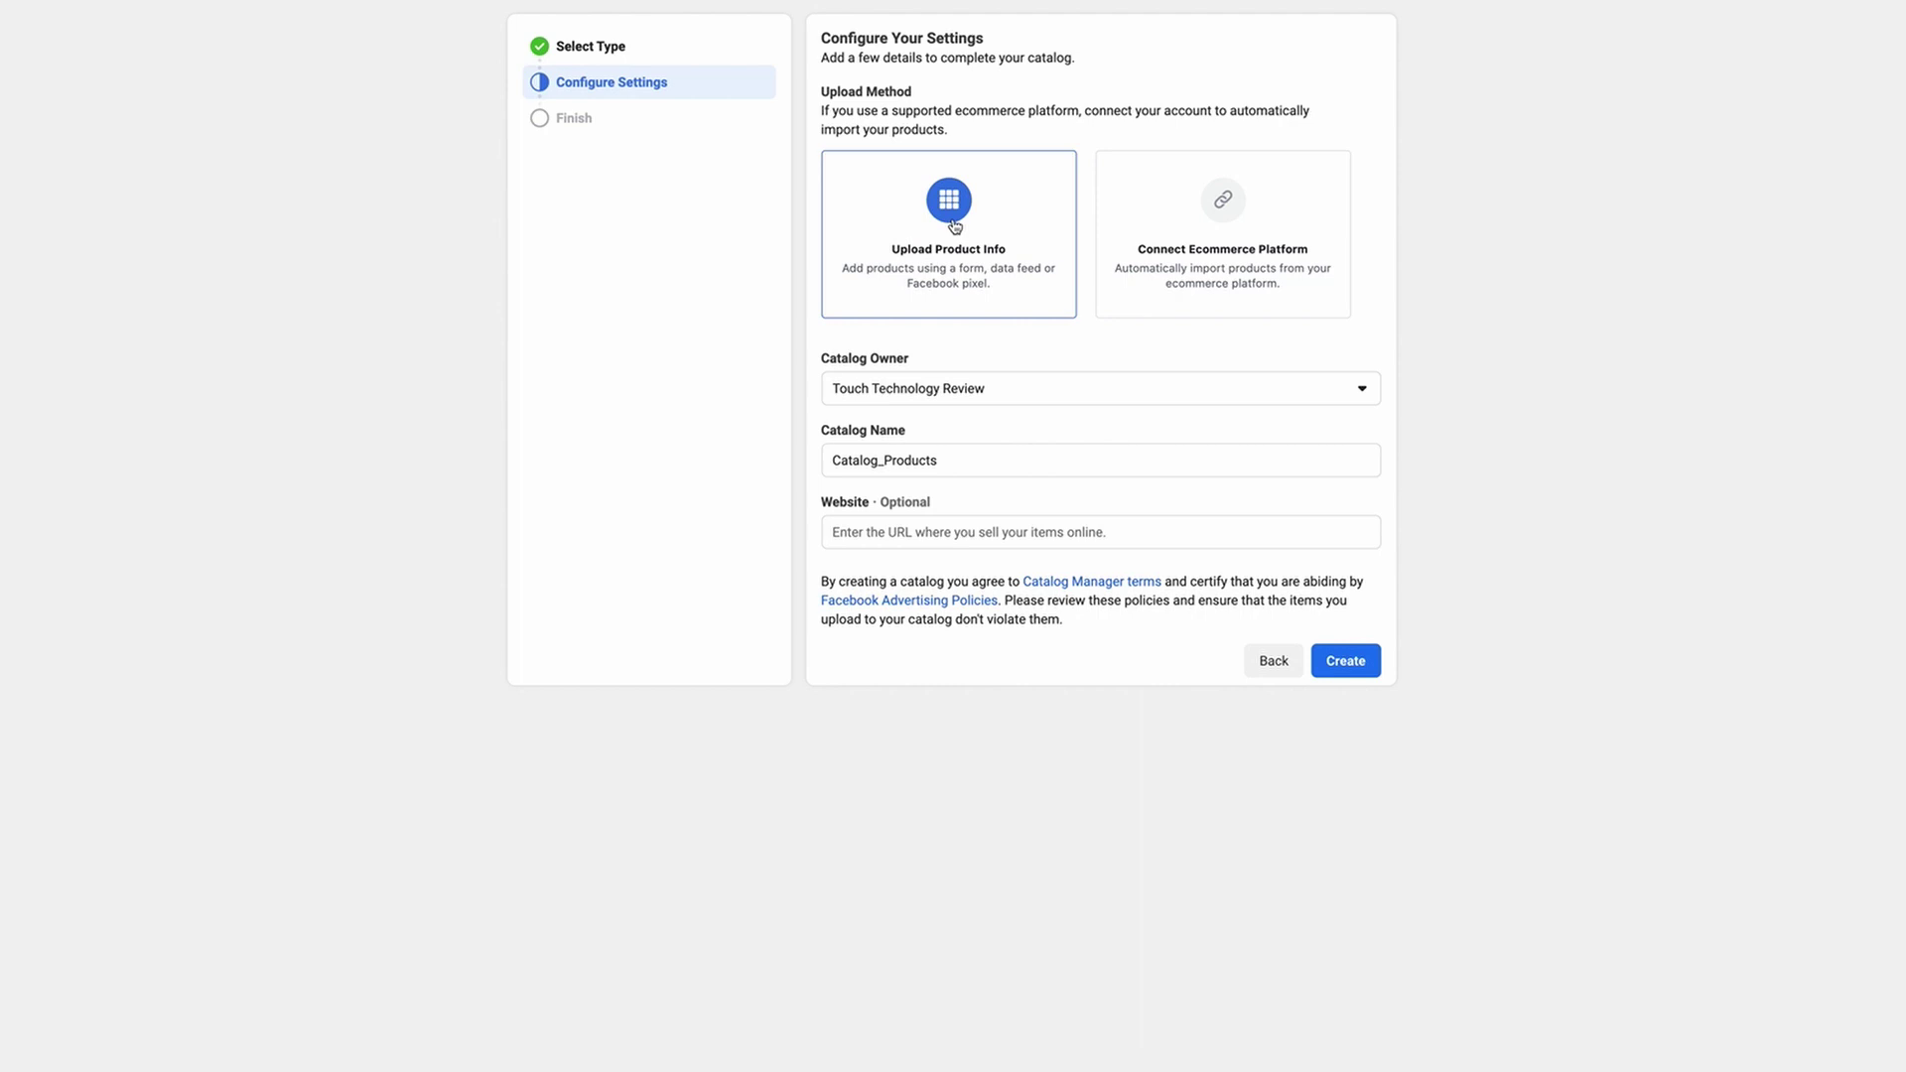
pyautogui.click(851, 531)
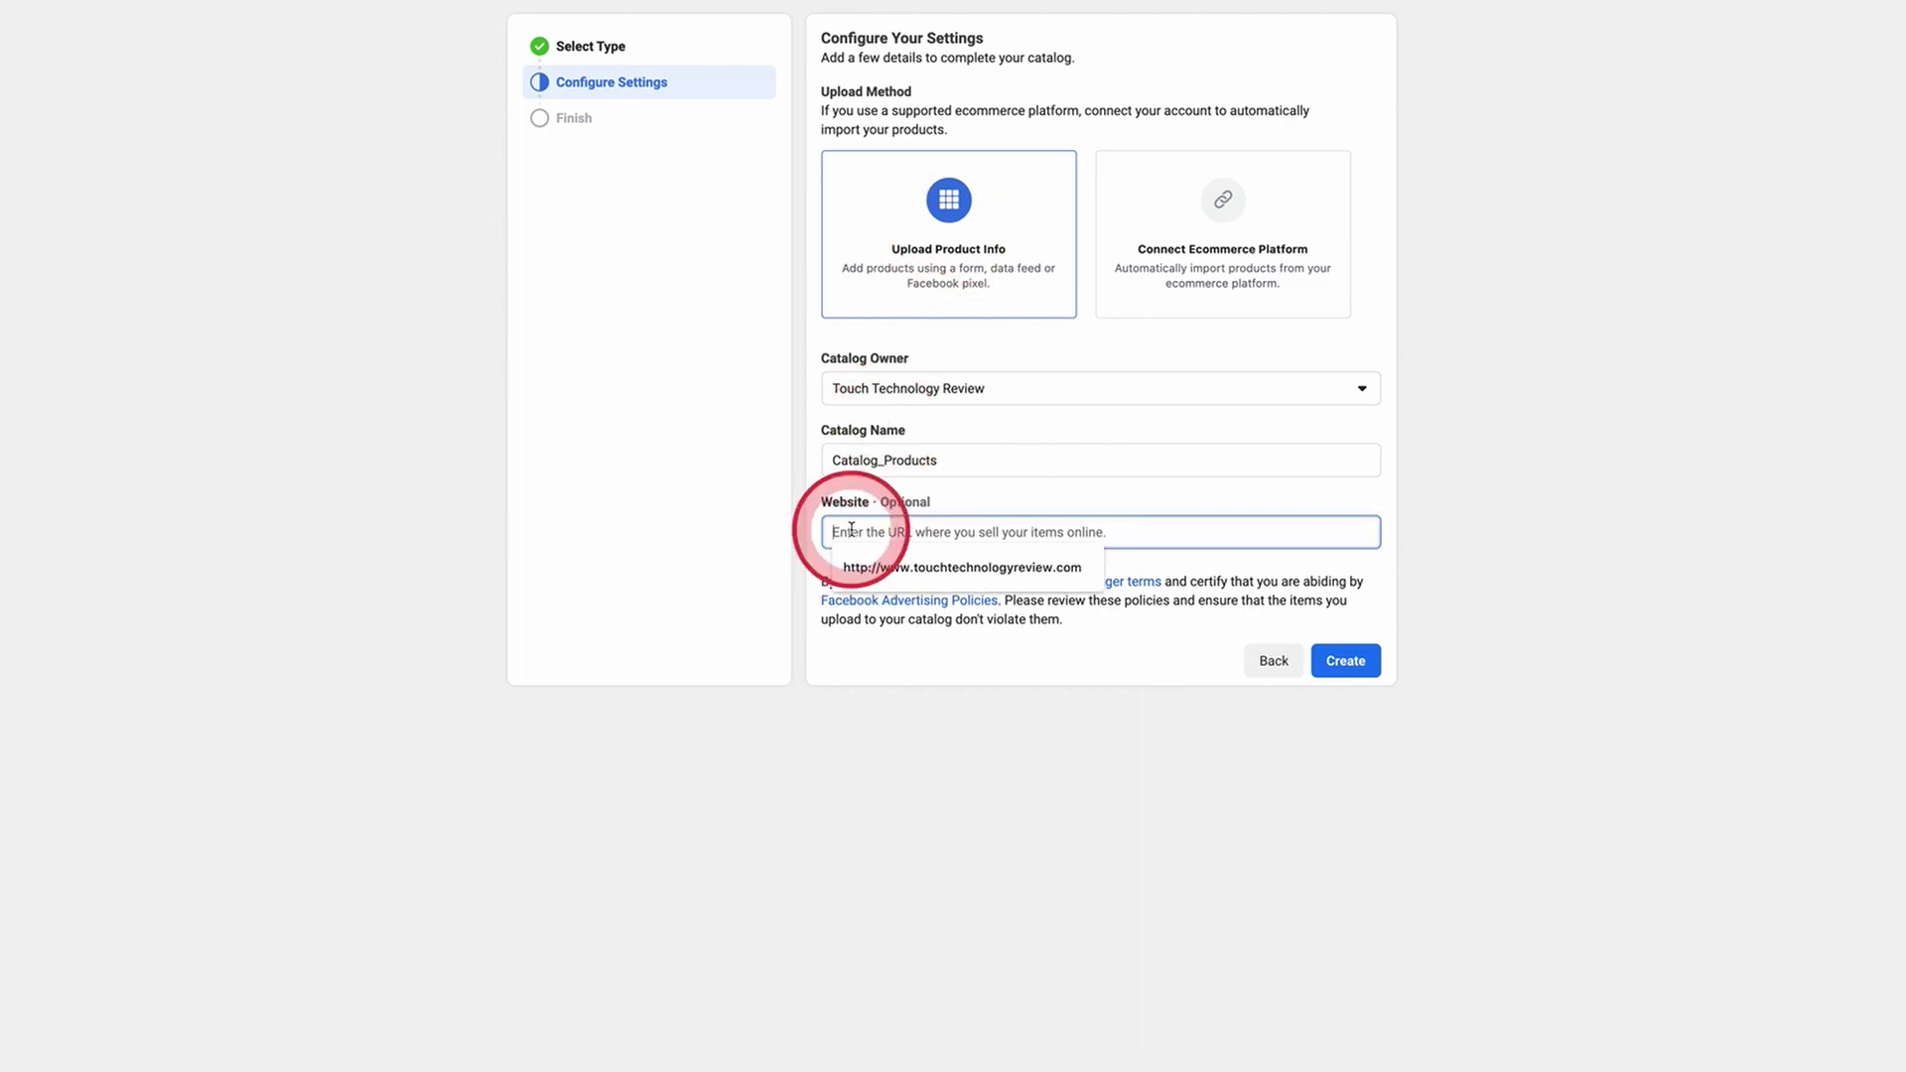
pyautogui.click(884, 570)
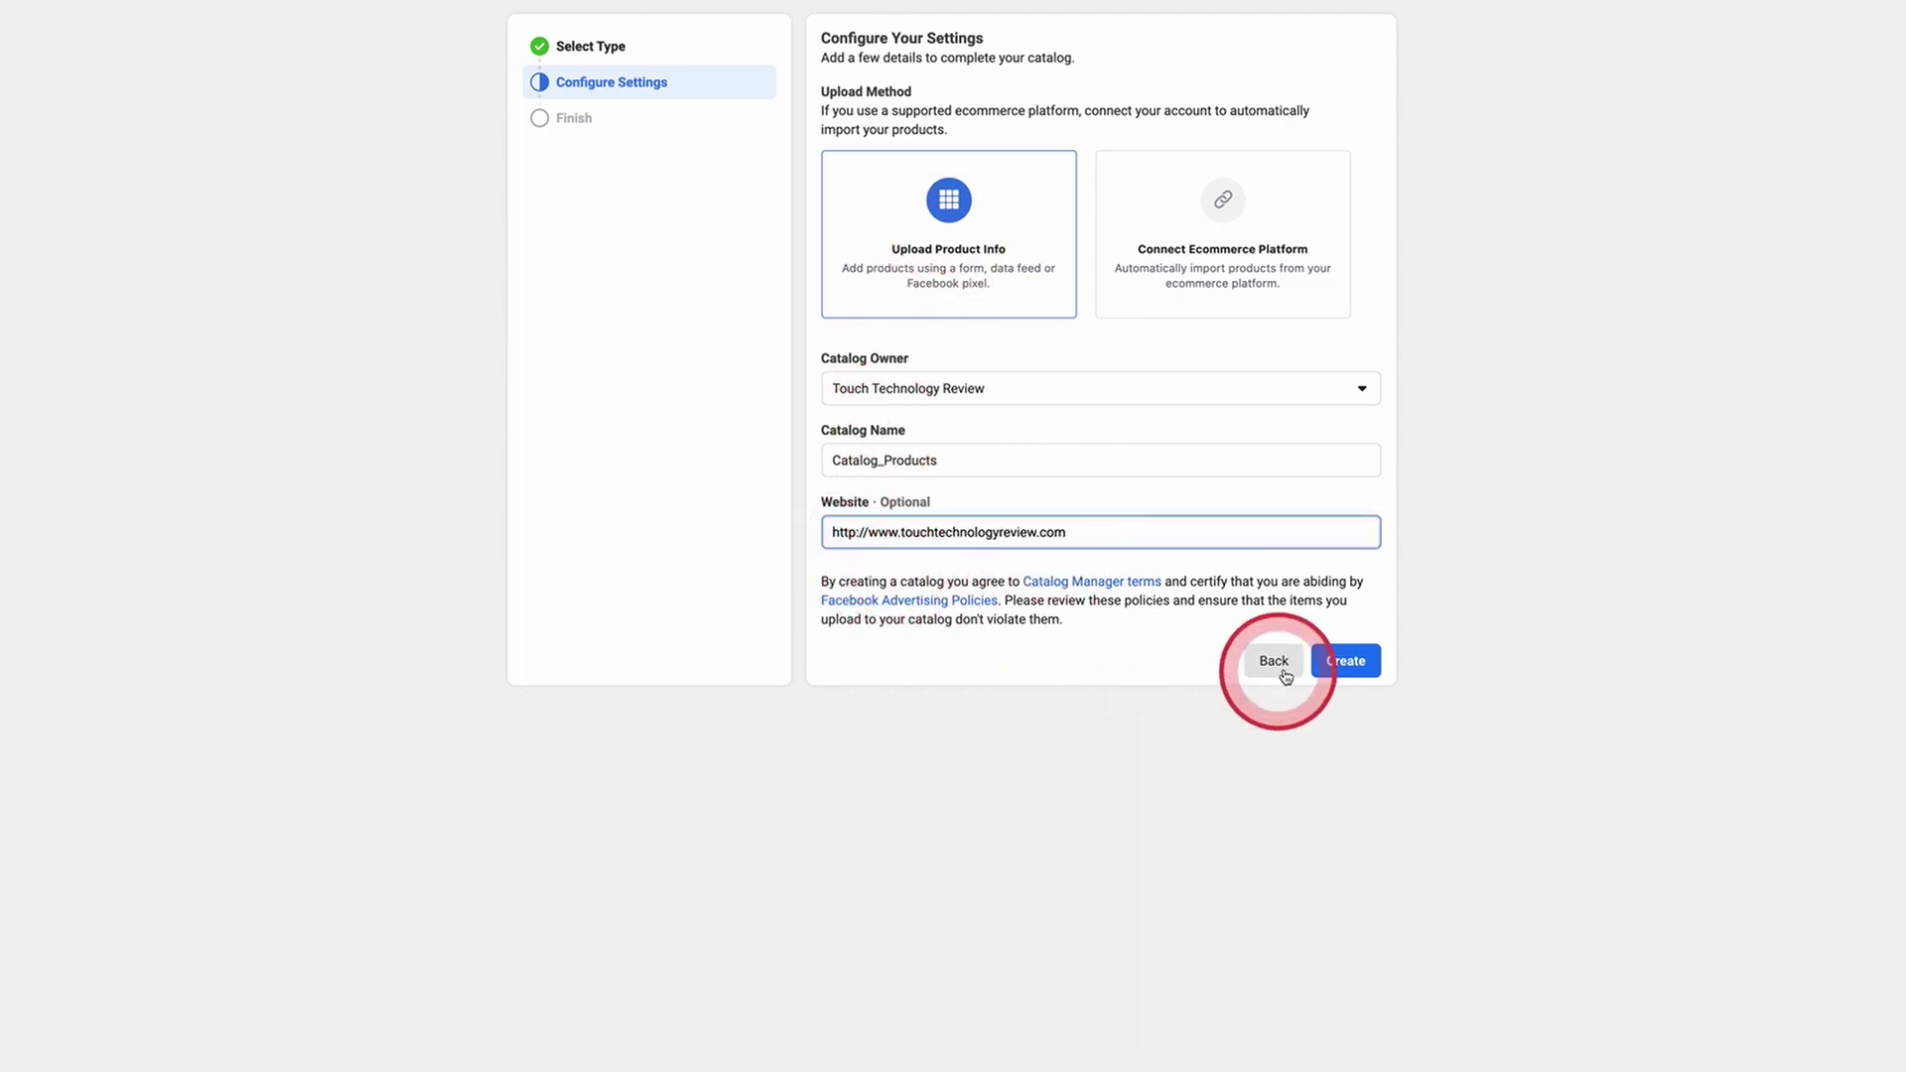
pyautogui.click(1361, 667)
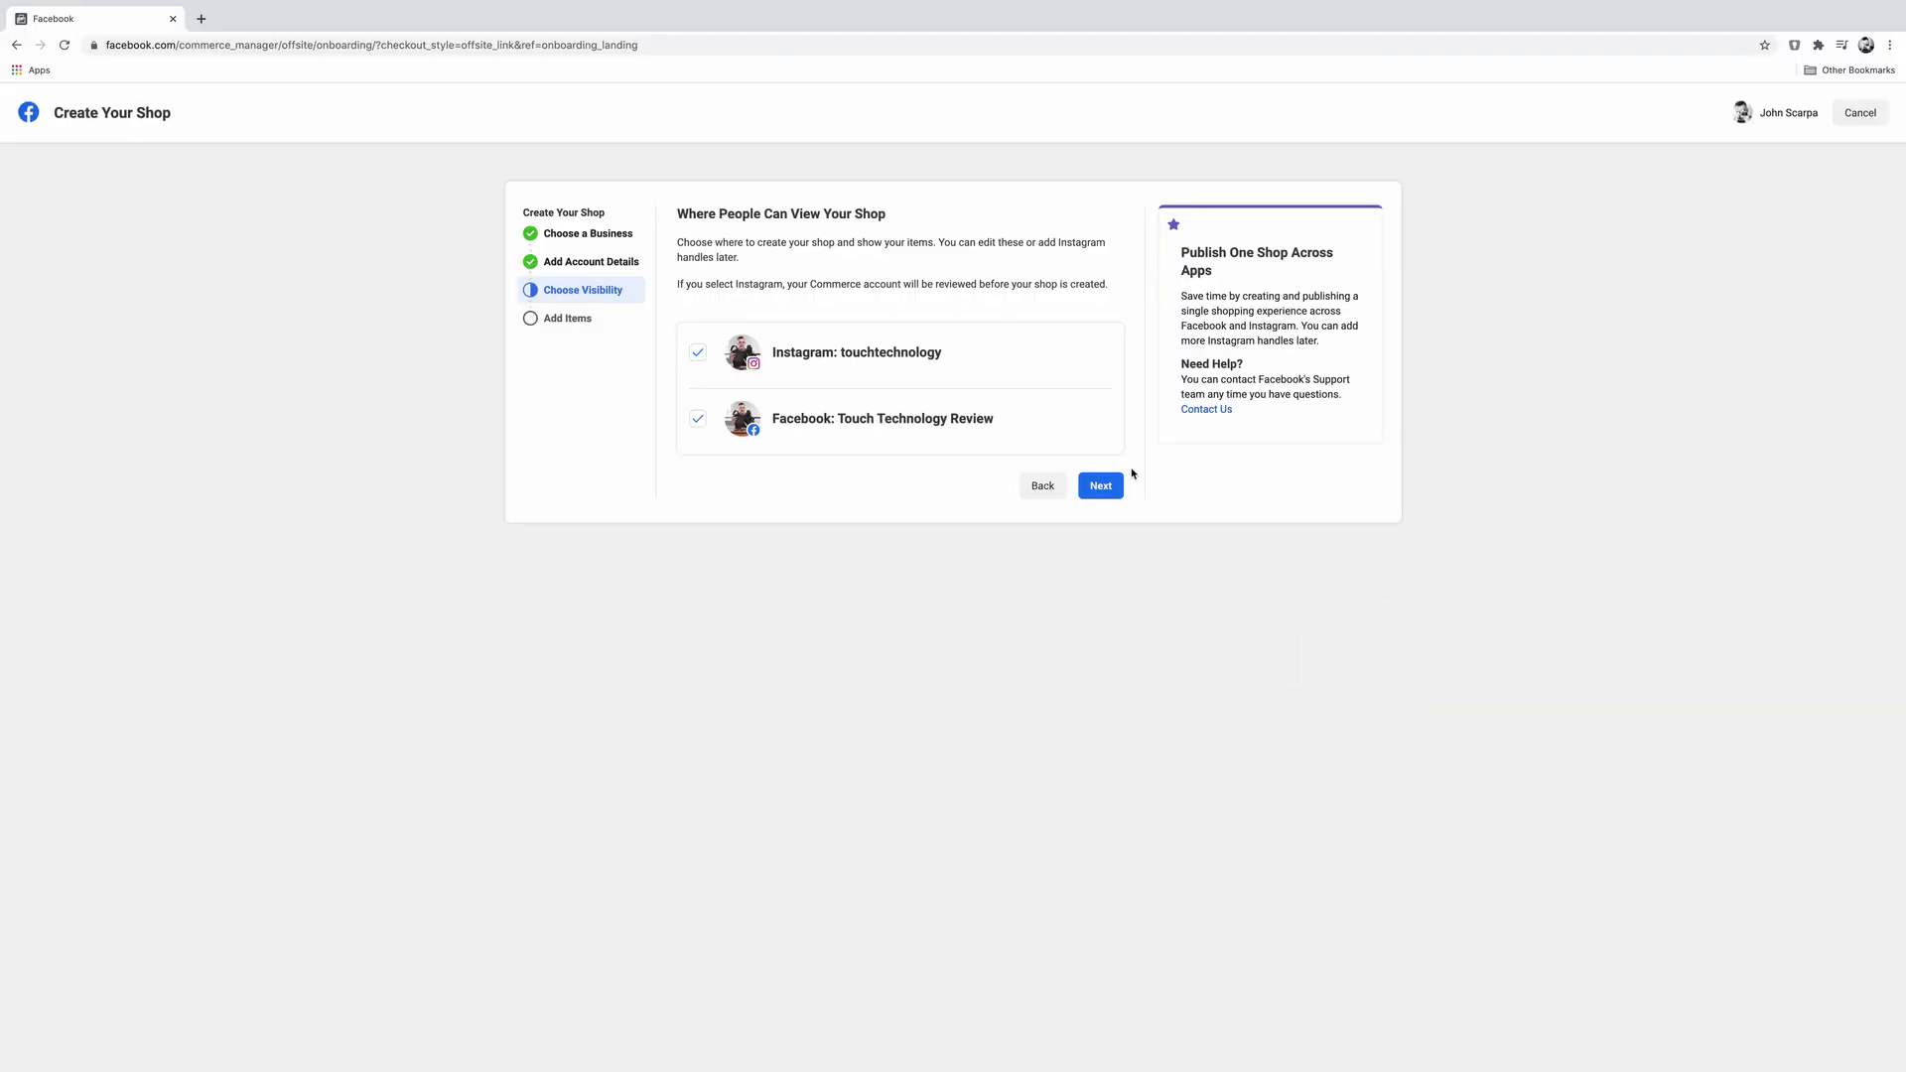
pyautogui.click(1101, 493)
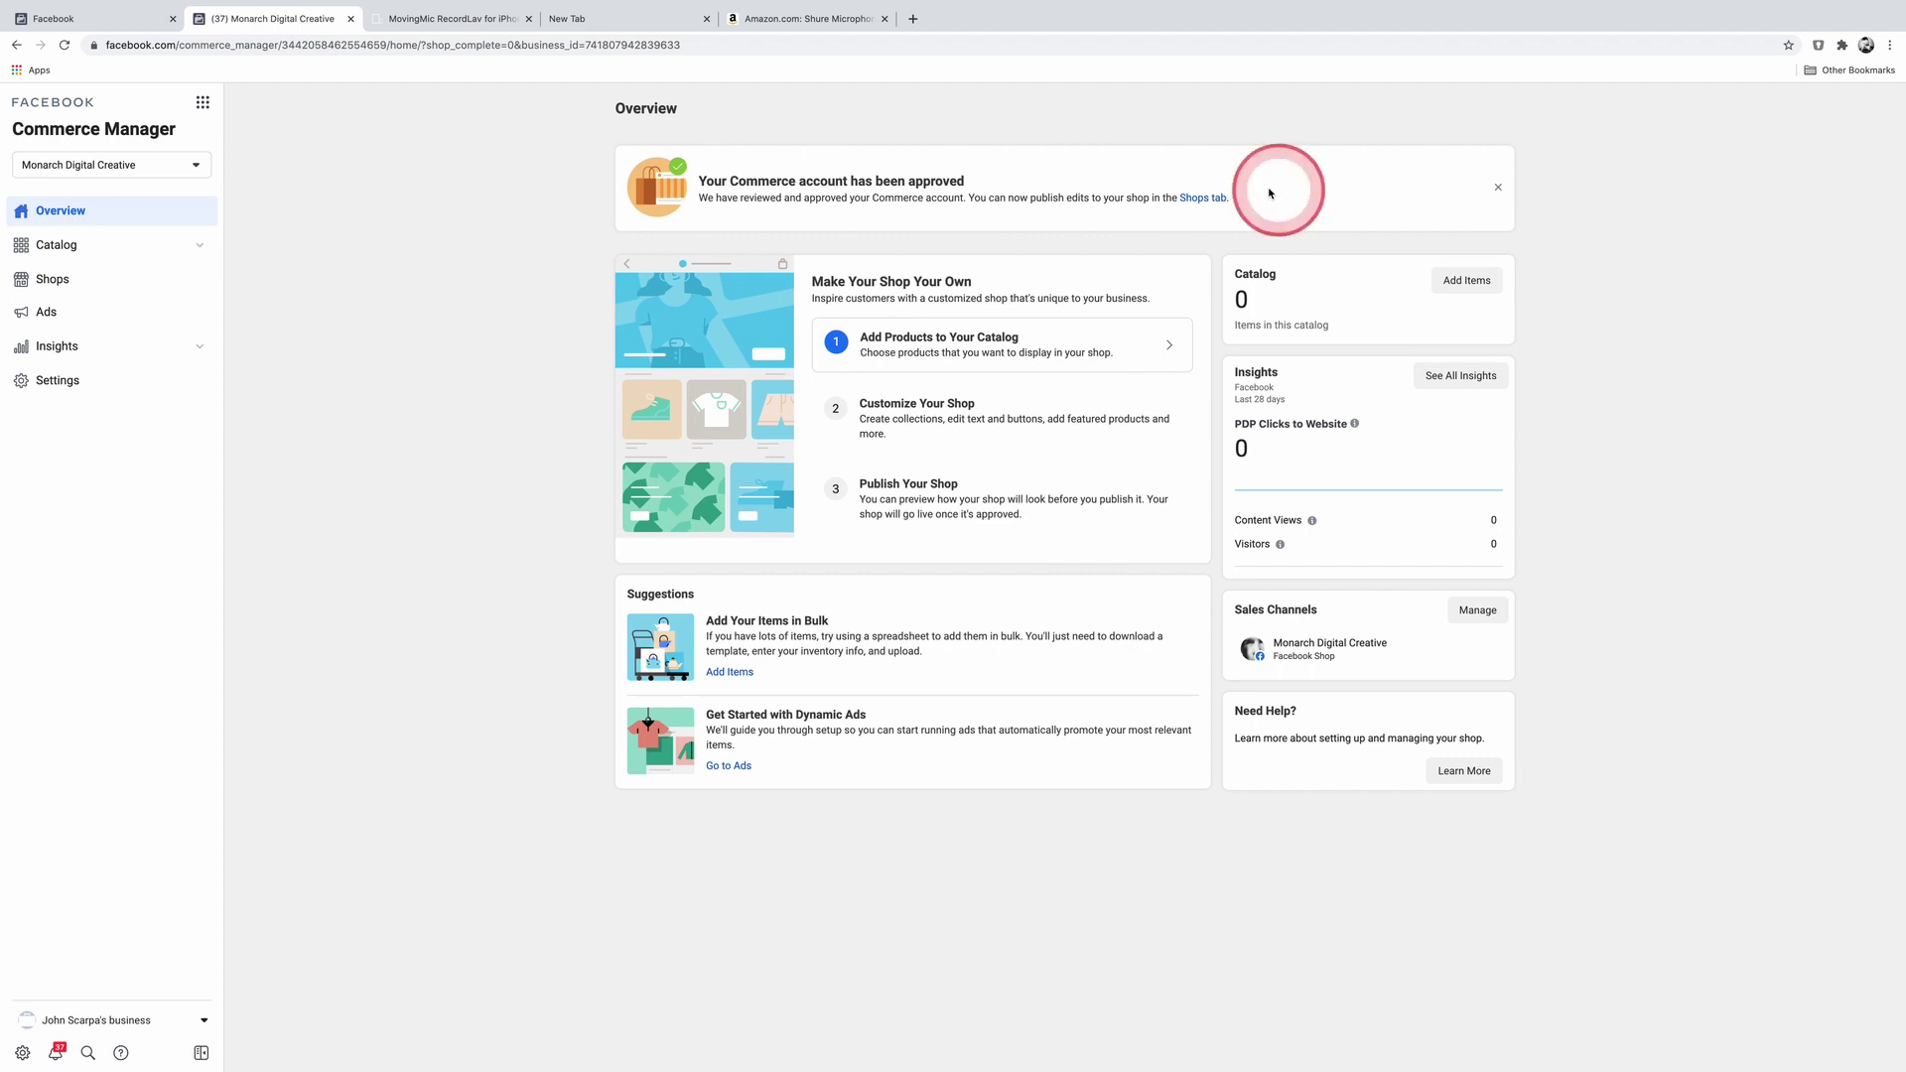
# Step: Open the empty catalog and start adding items to it
pyautogui.click(1006, 348)
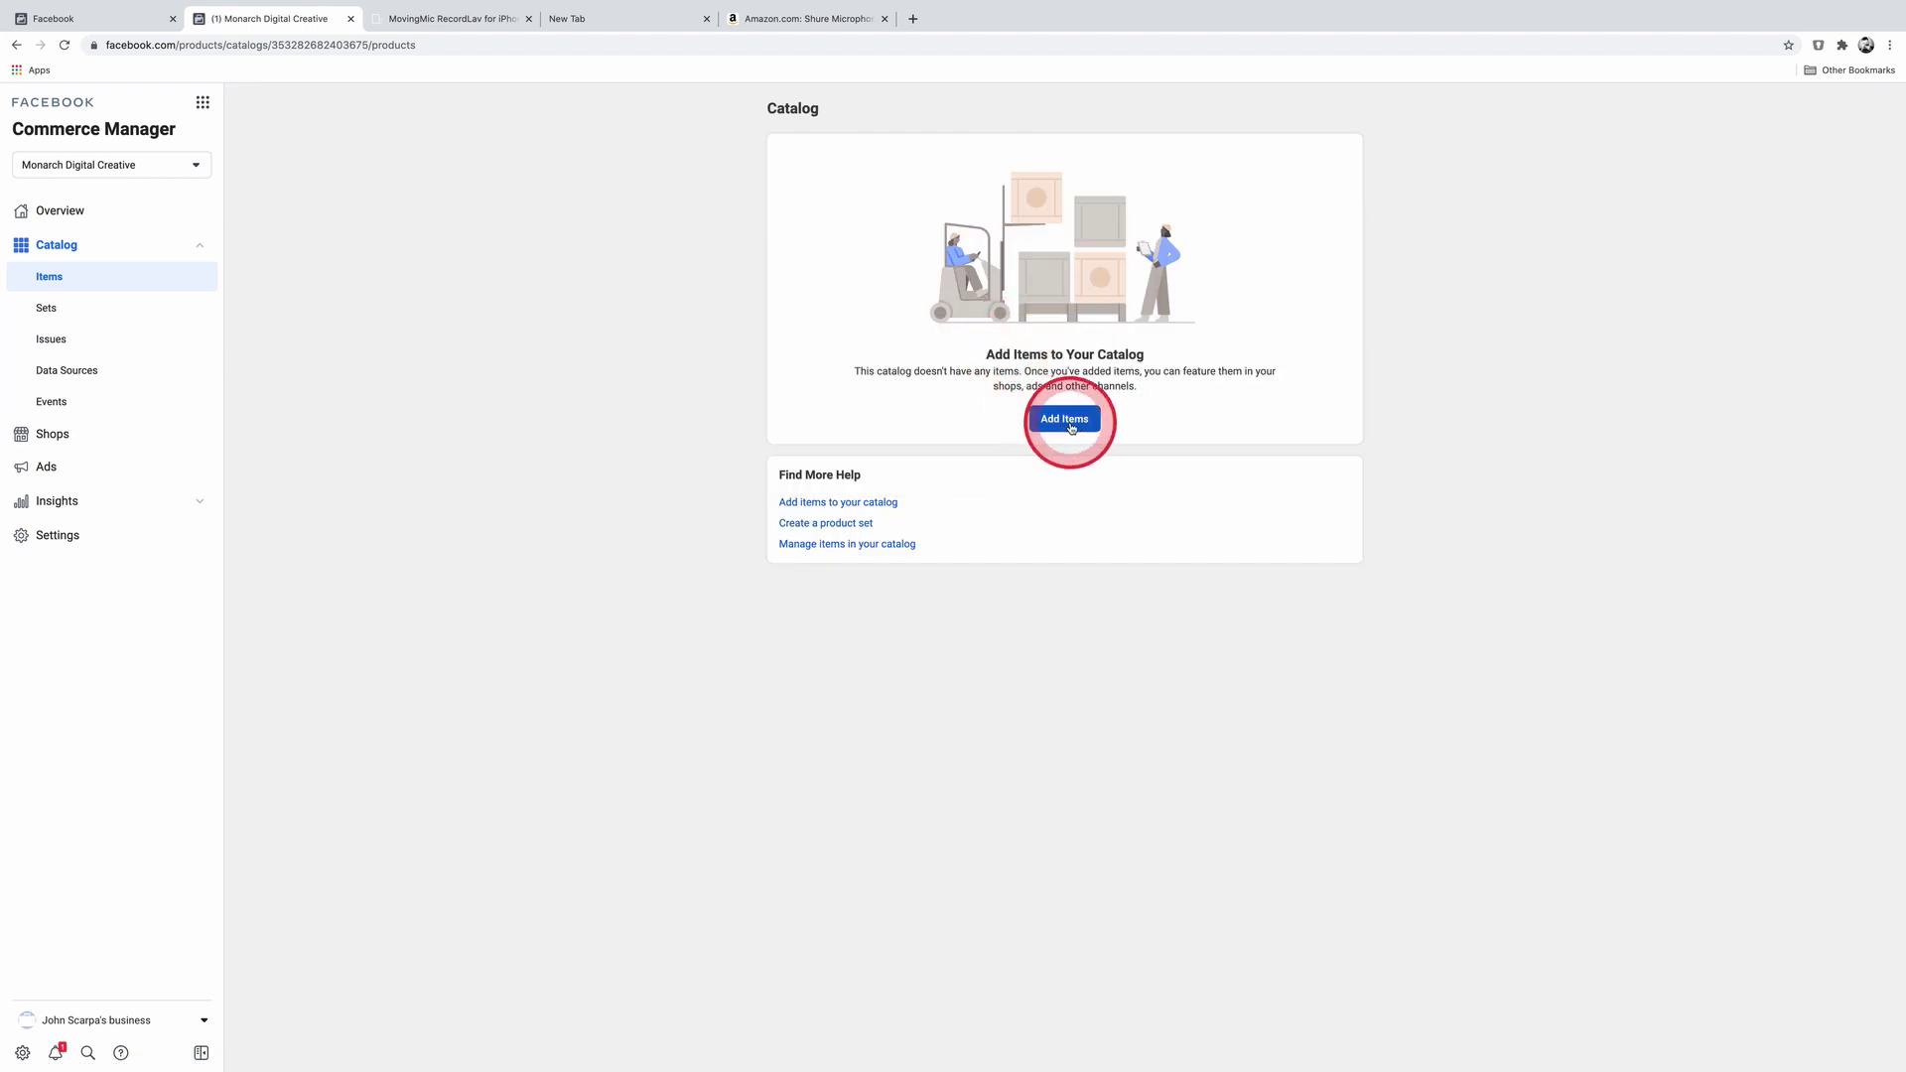
pyautogui.click(1066, 420)
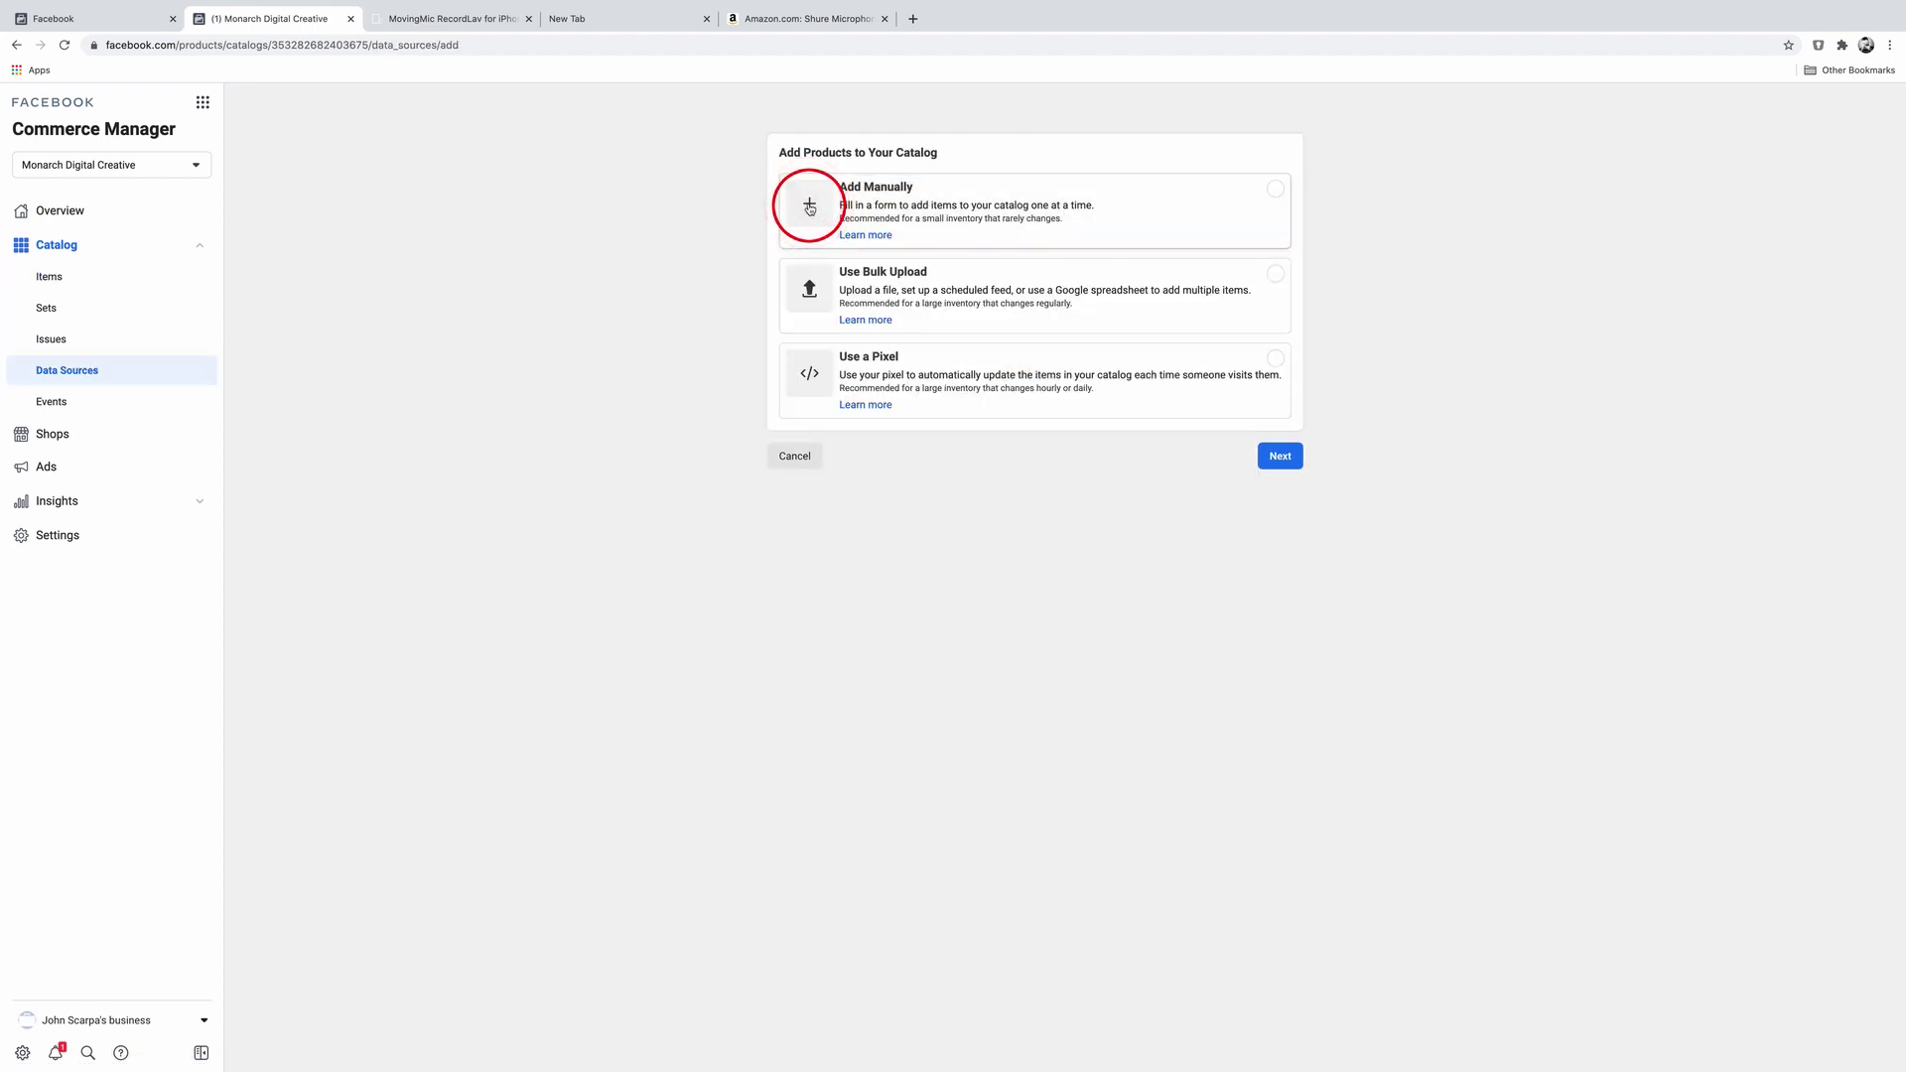
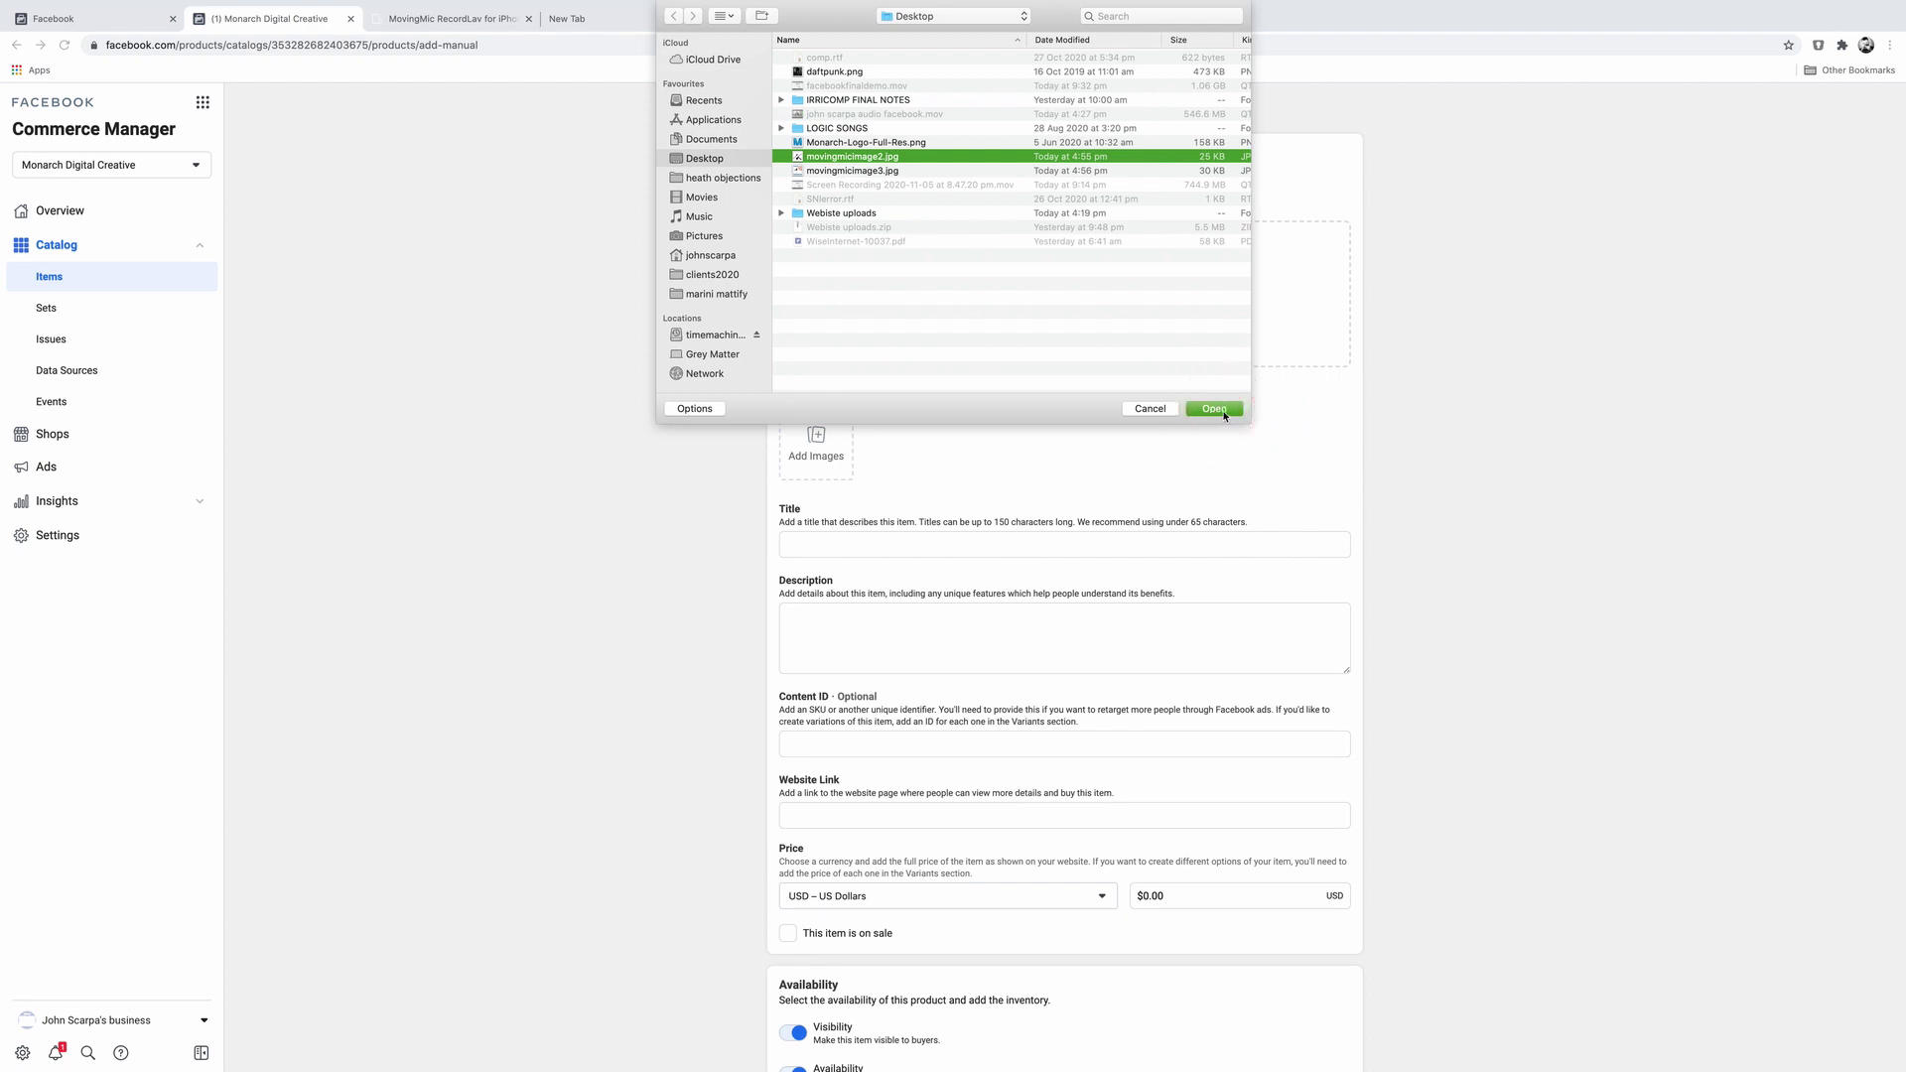
# Step: Attach the second microphone photo and title the product 'Lav Microphone for iPhone'
pyautogui.click(1215, 409)
pyautogui.click(830, 544)
pyautogui.write('Lav M')
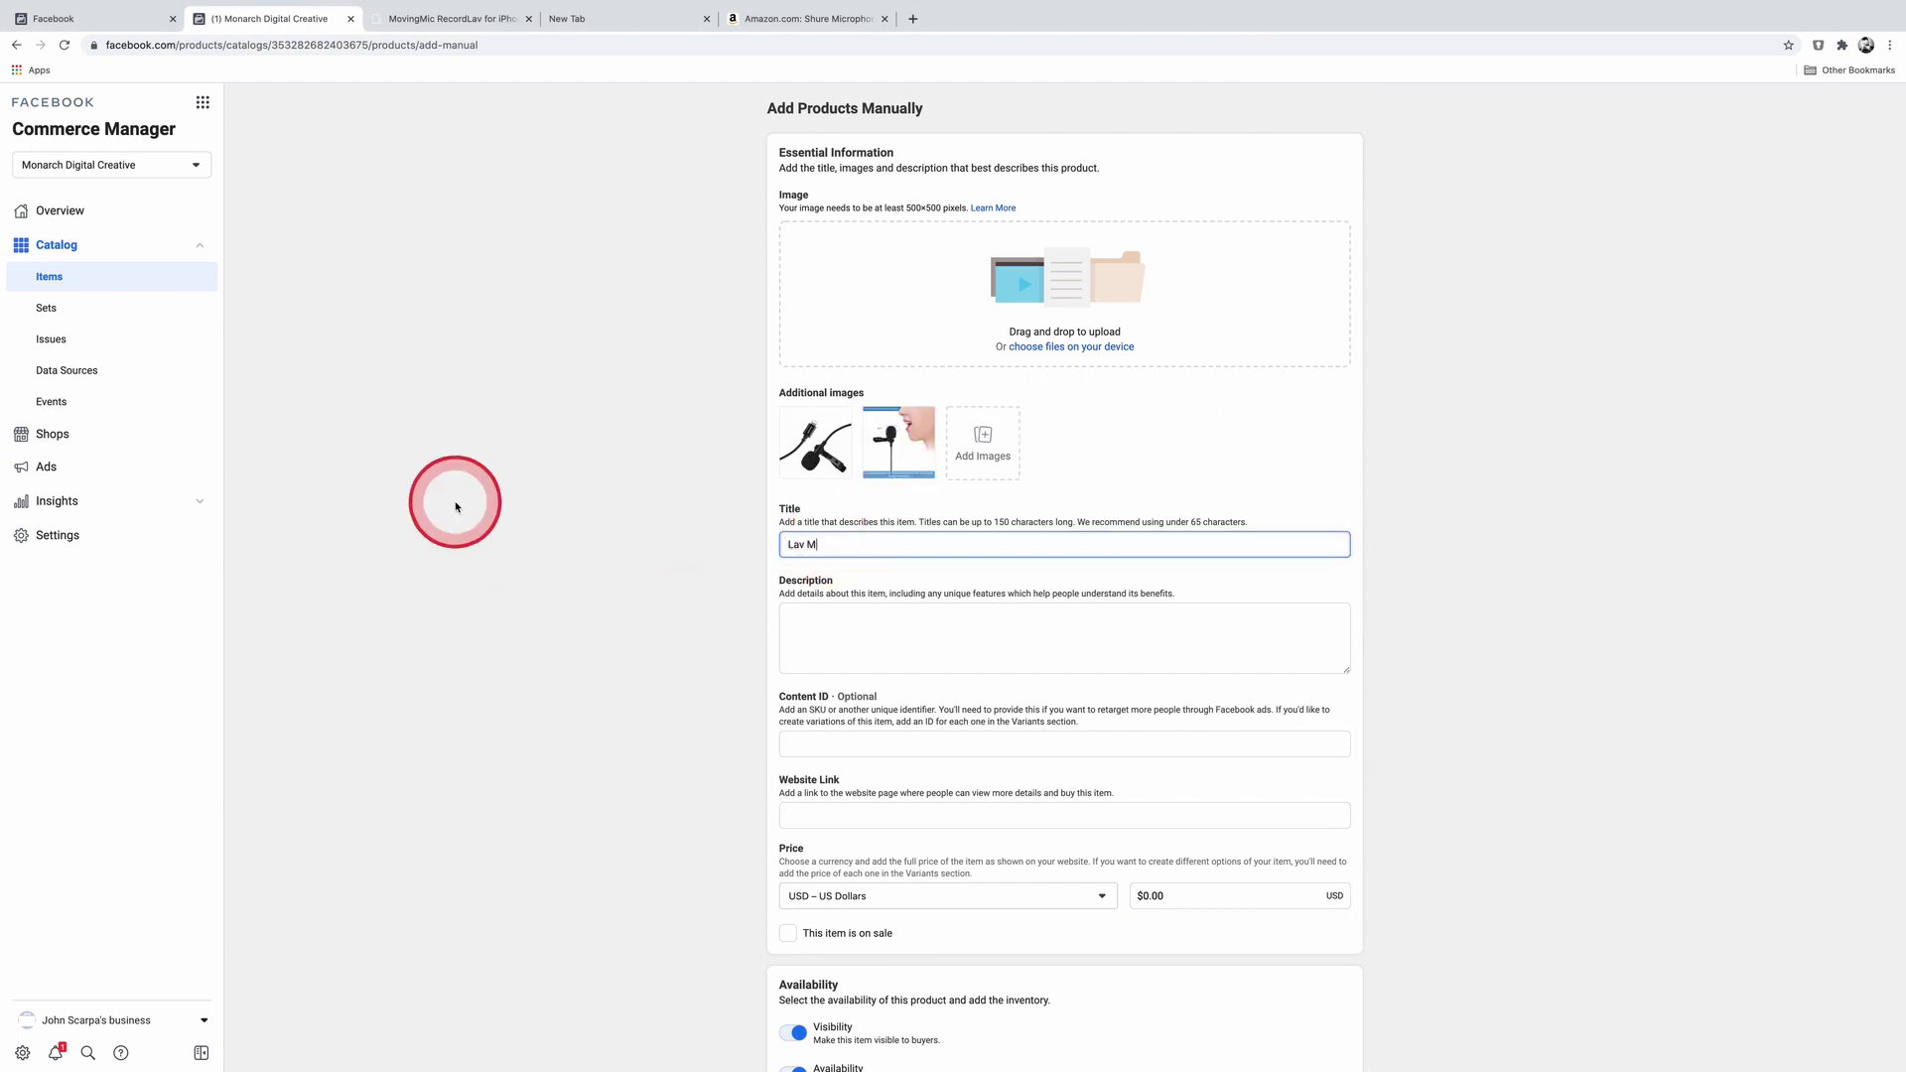
pyautogui.write('icrophone f')
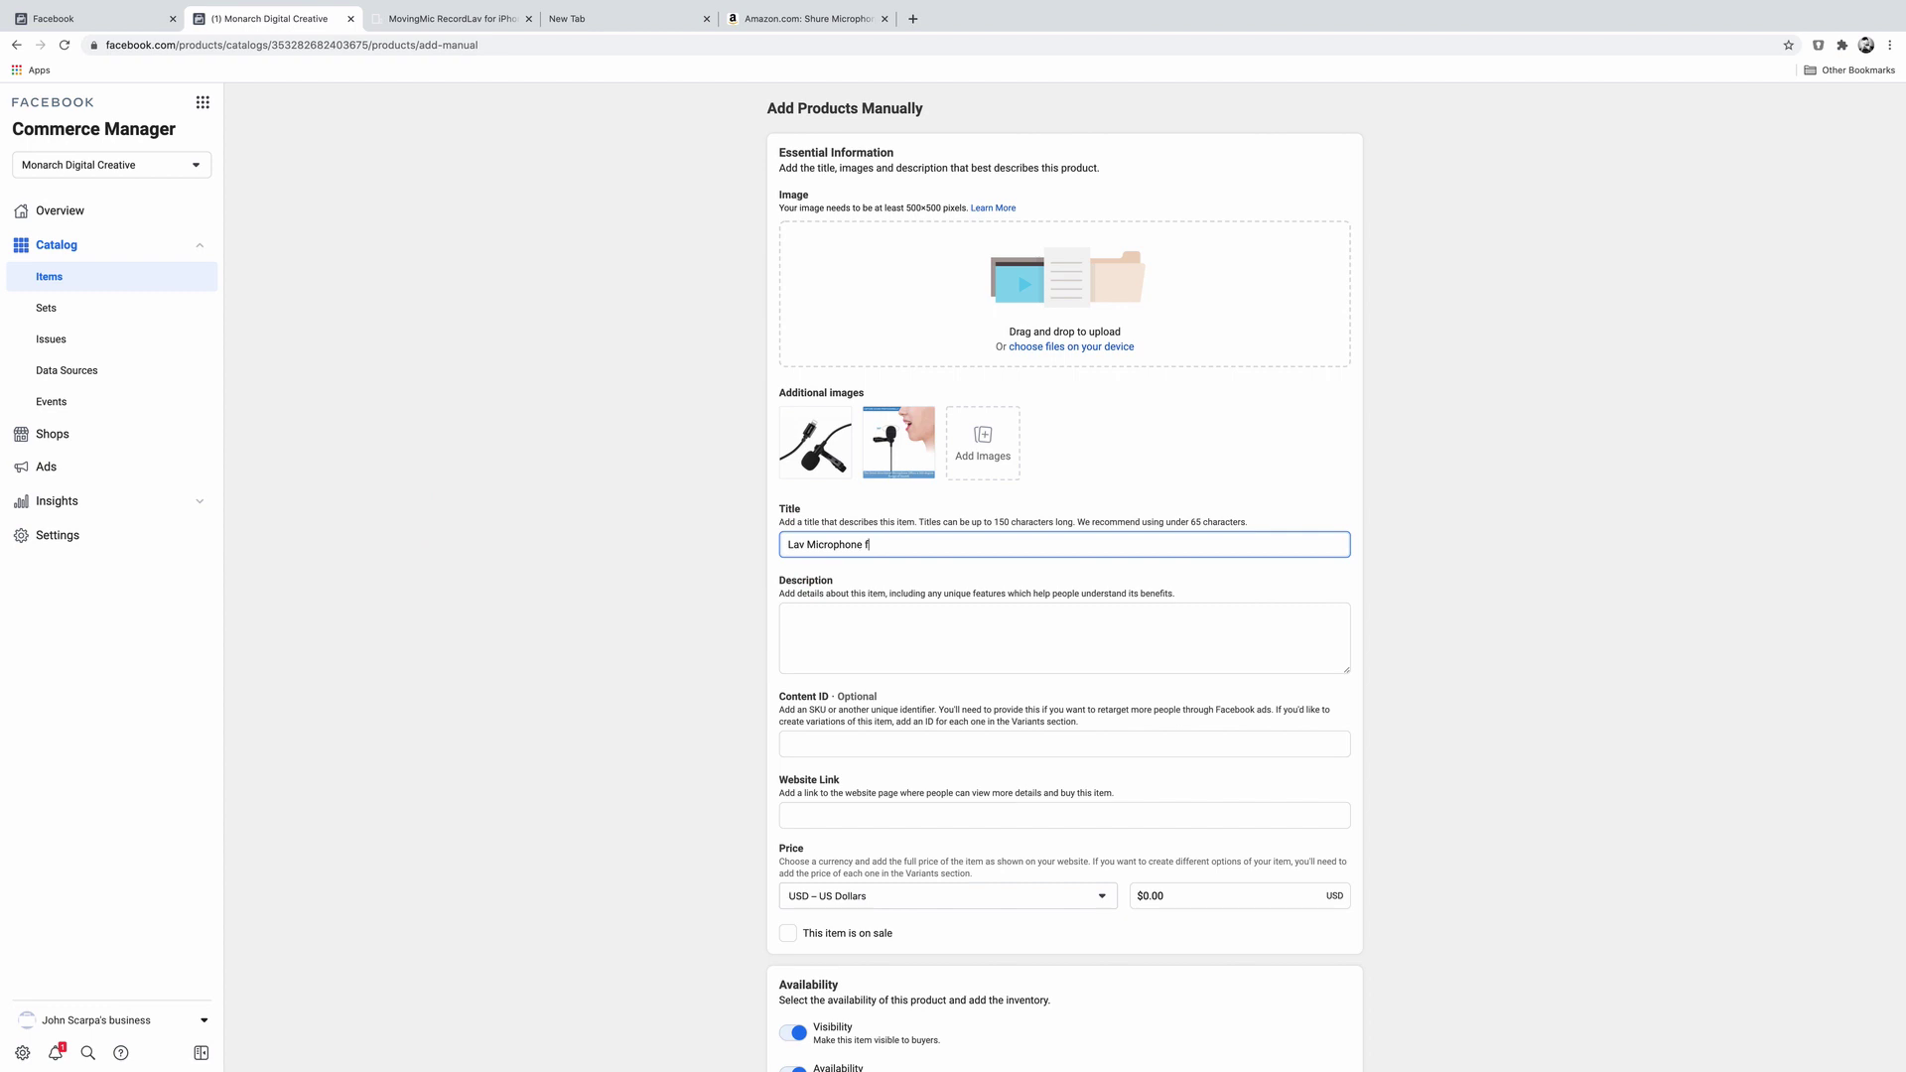
pyautogui.write('or iPhone')
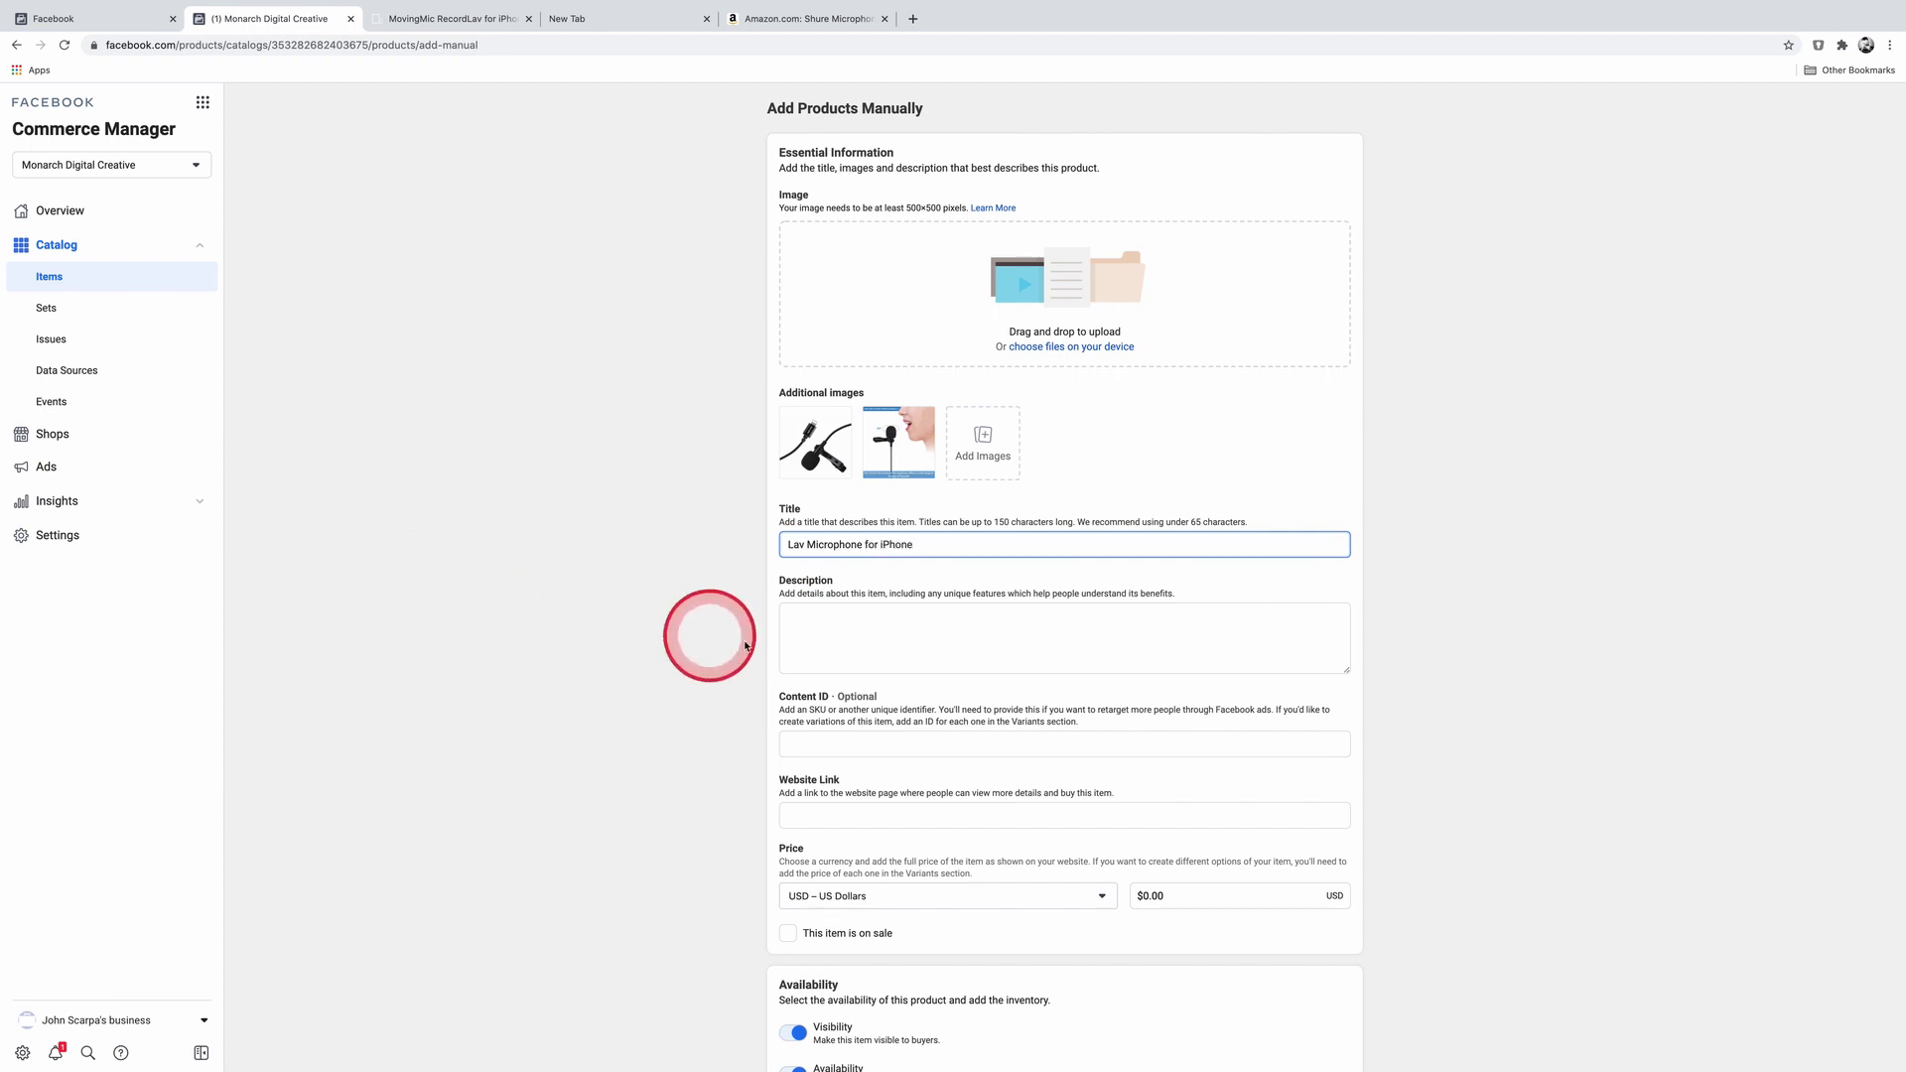
# Step: Enter the description 'Awesome Lav microphone for iPhone.' and the content ID 'Moving Mic'
pyautogui.click(856, 619)
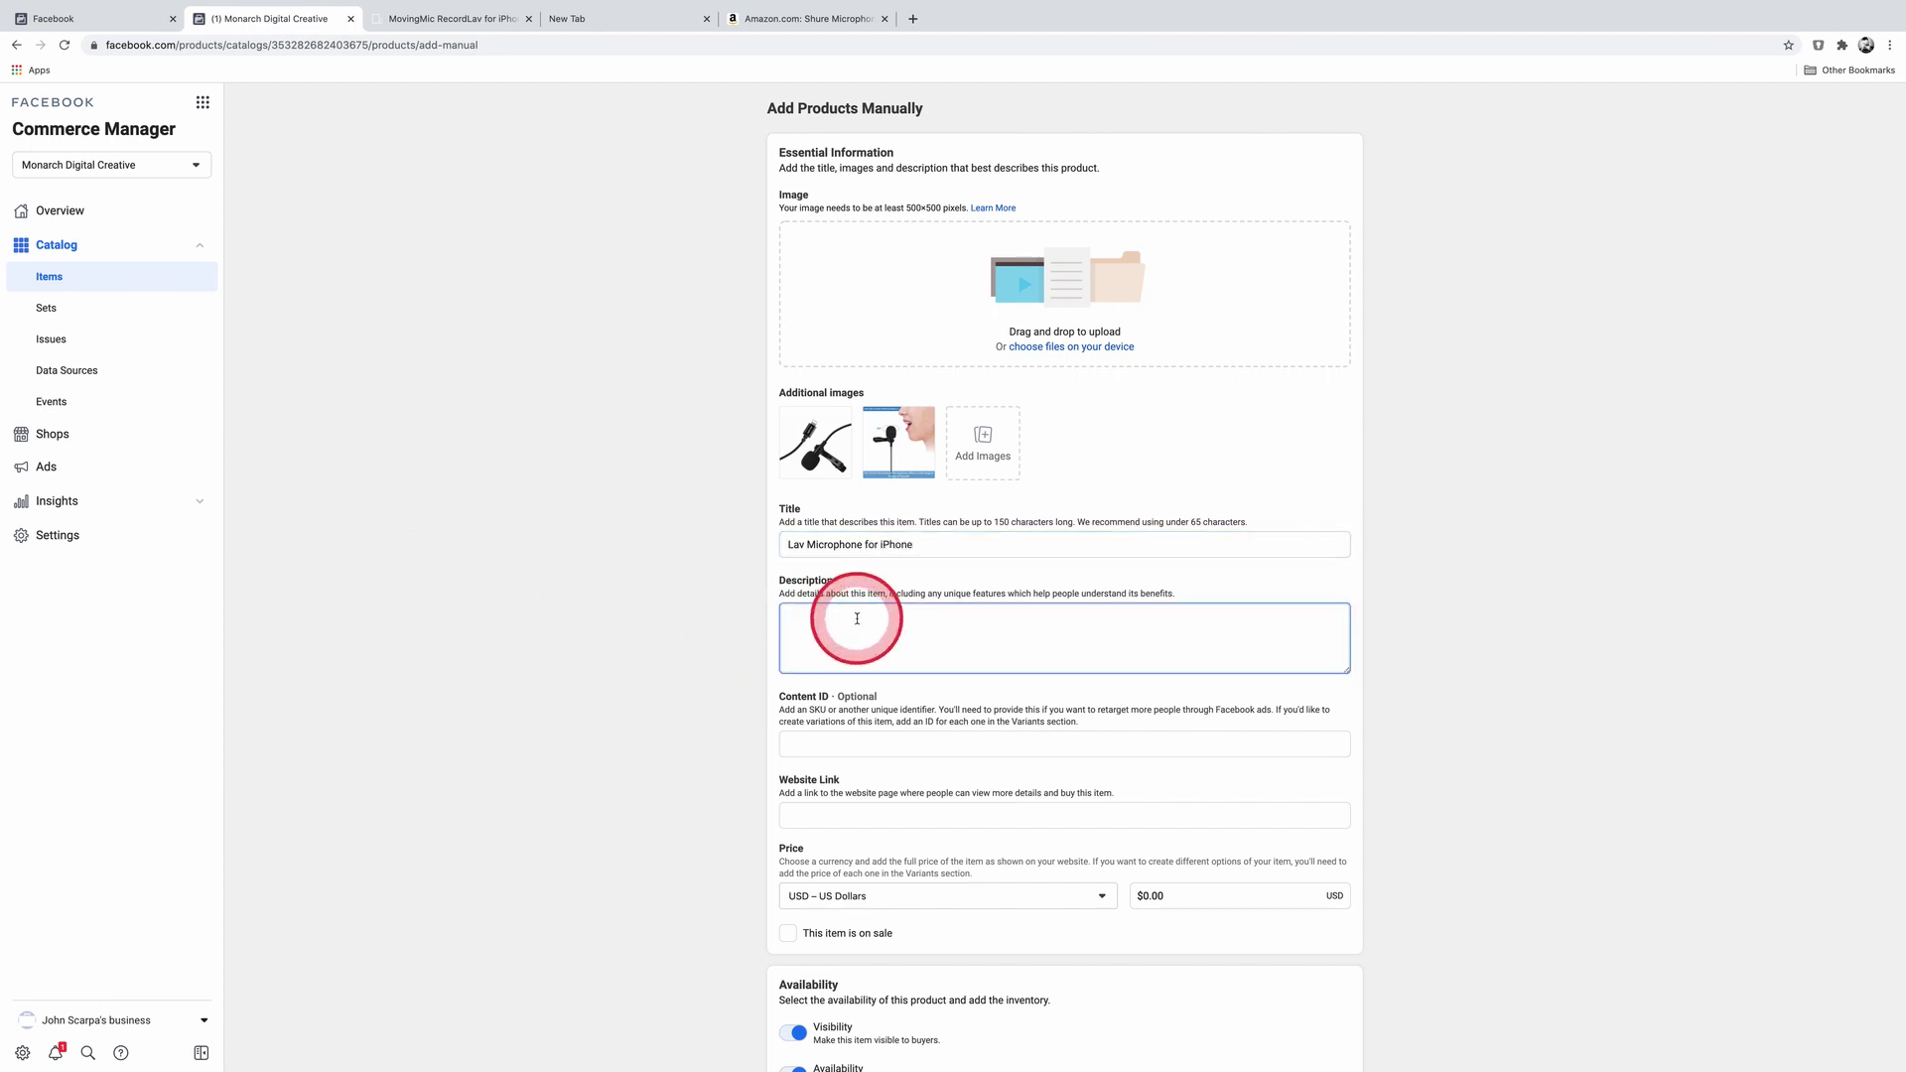
pyautogui.write('Awesome Lav microphone for iPhon')
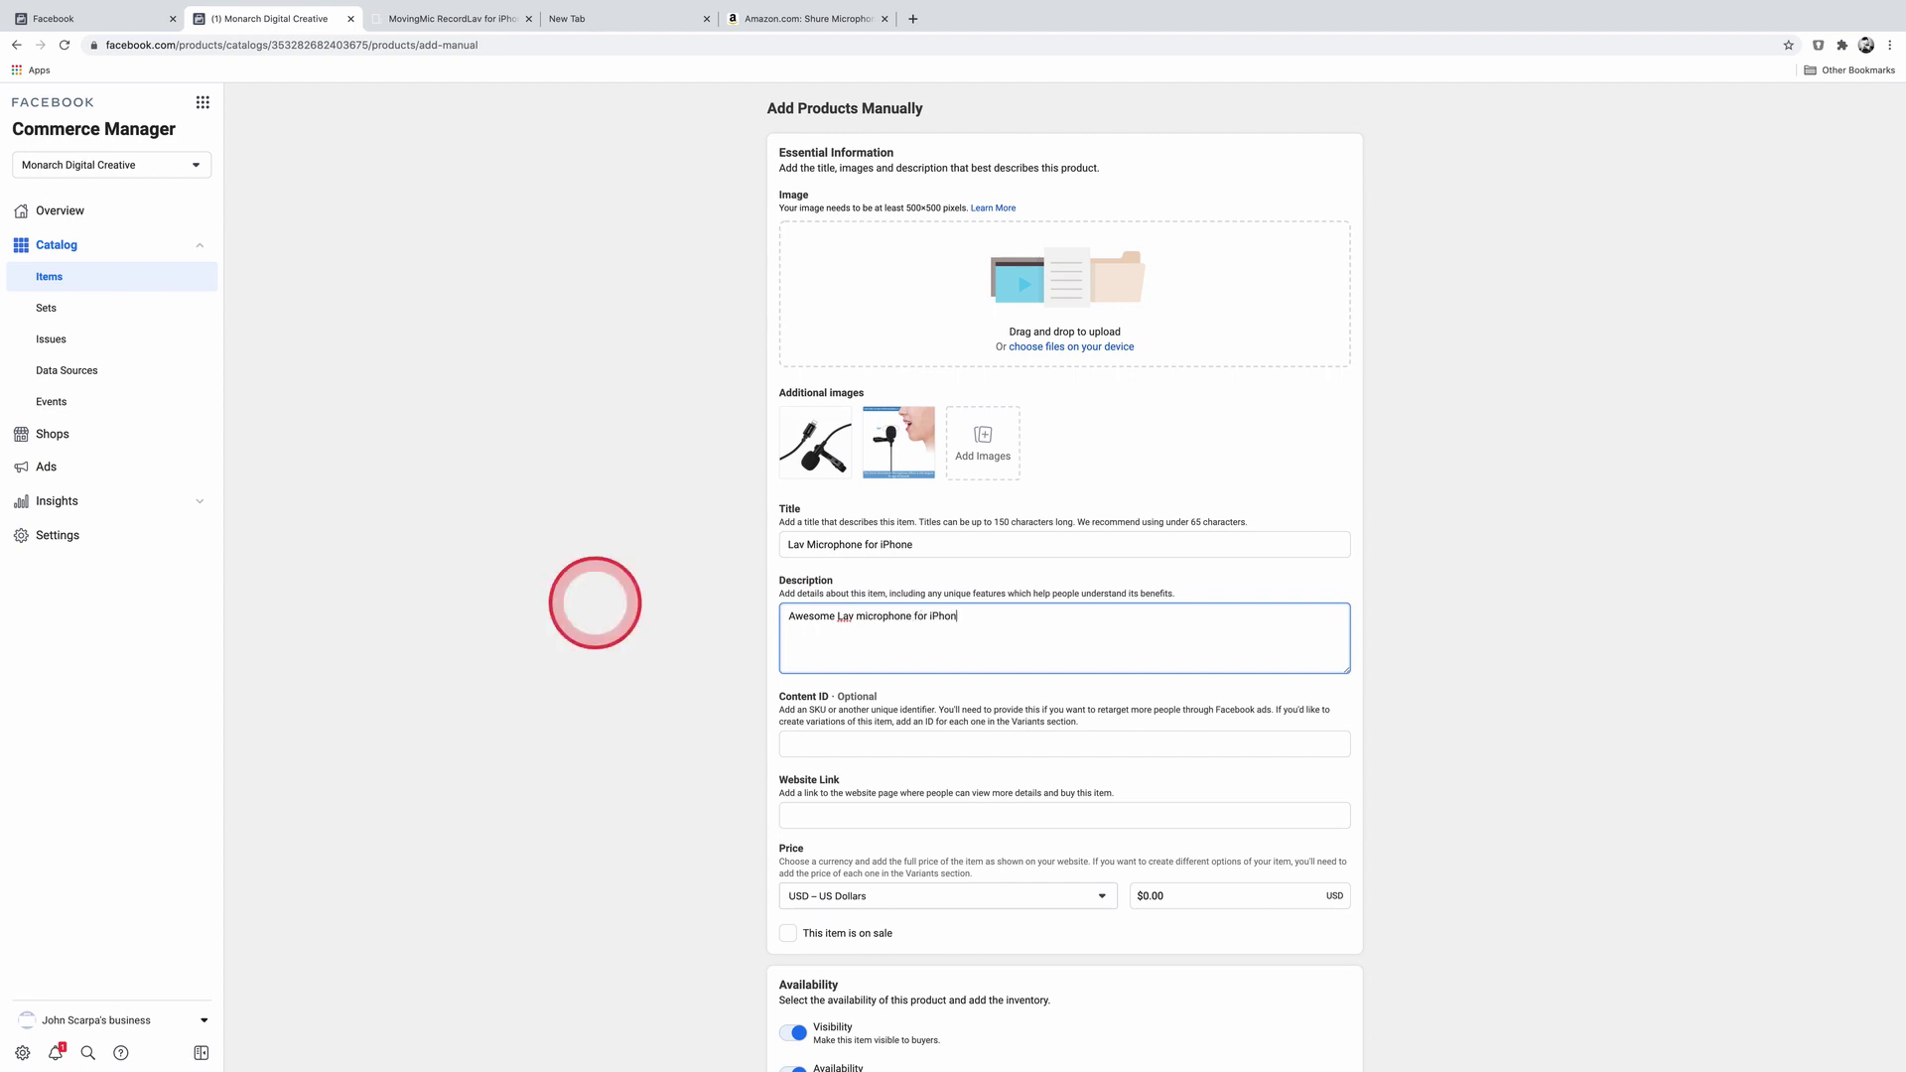
pyautogui.write('e.')
pyautogui.click(839, 743)
pyautogui.write('Moving Mic')
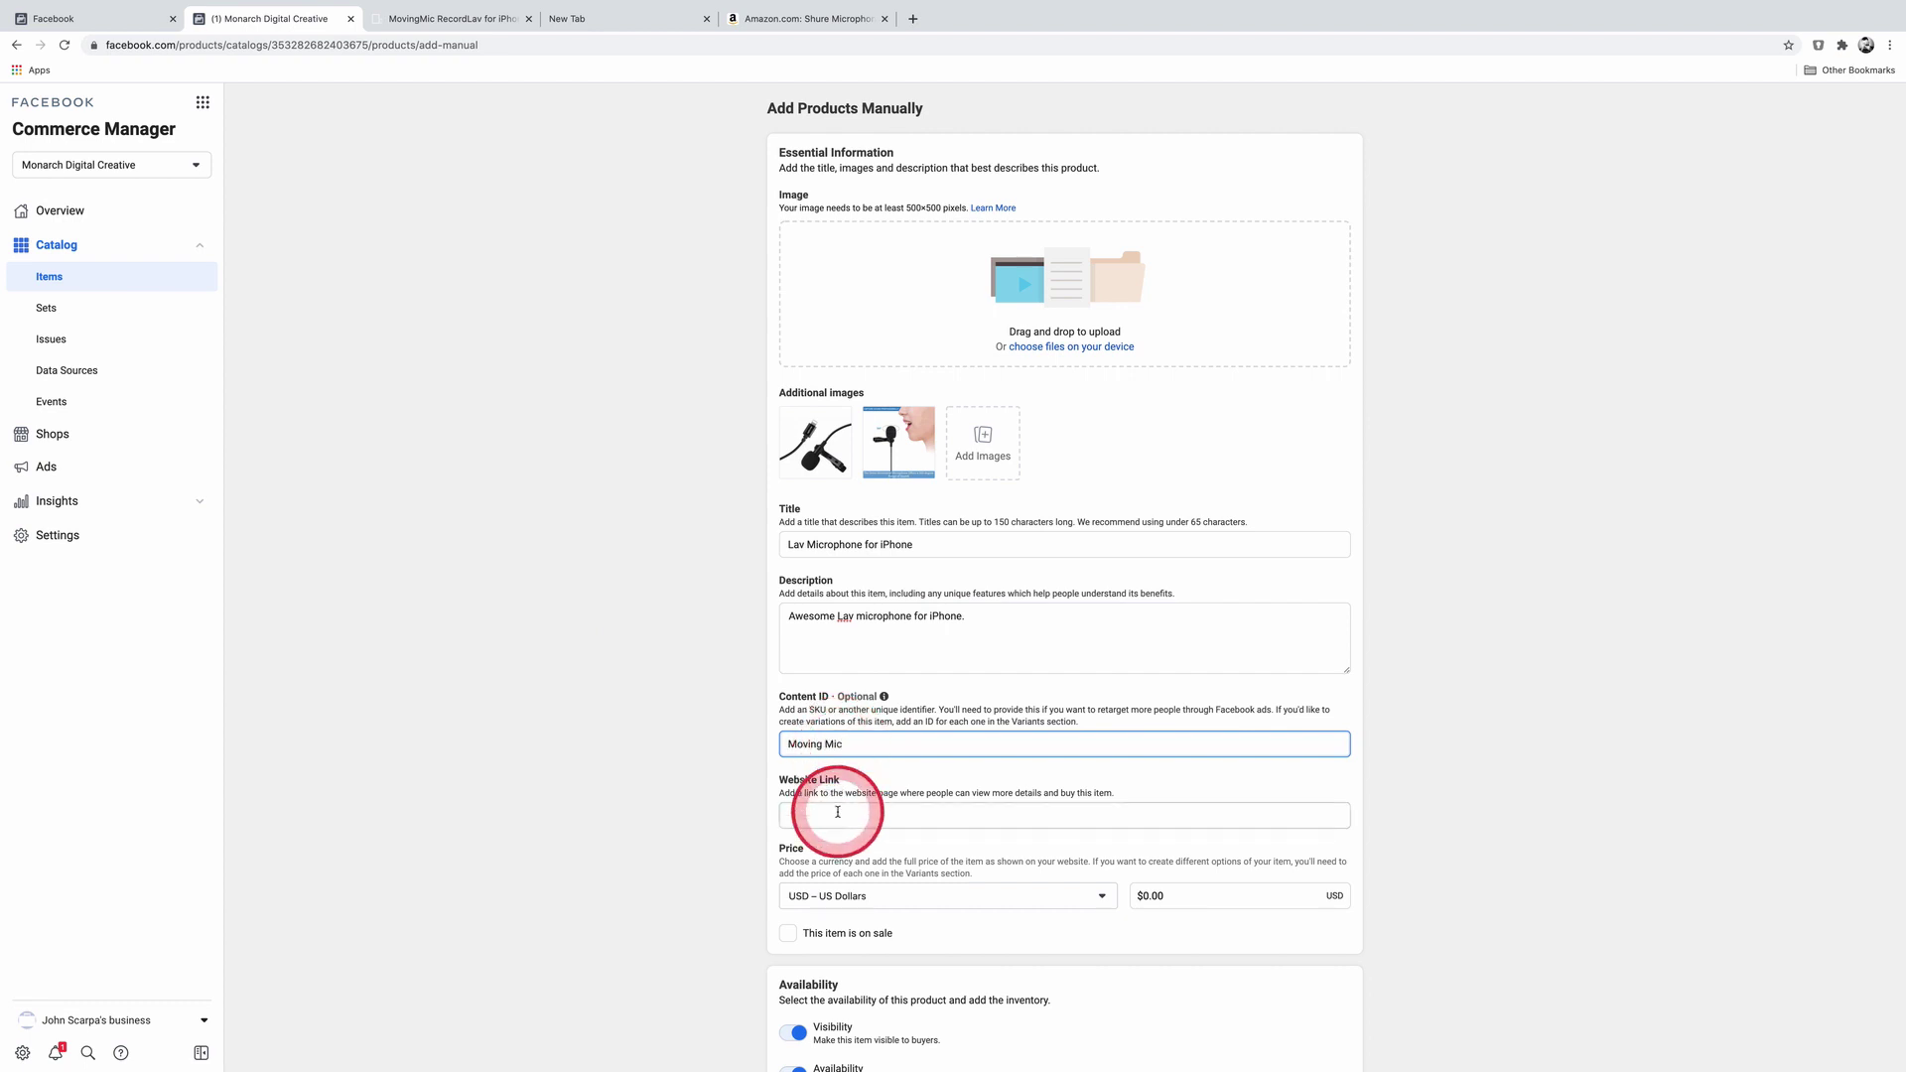
pyautogui.click(839, 815)
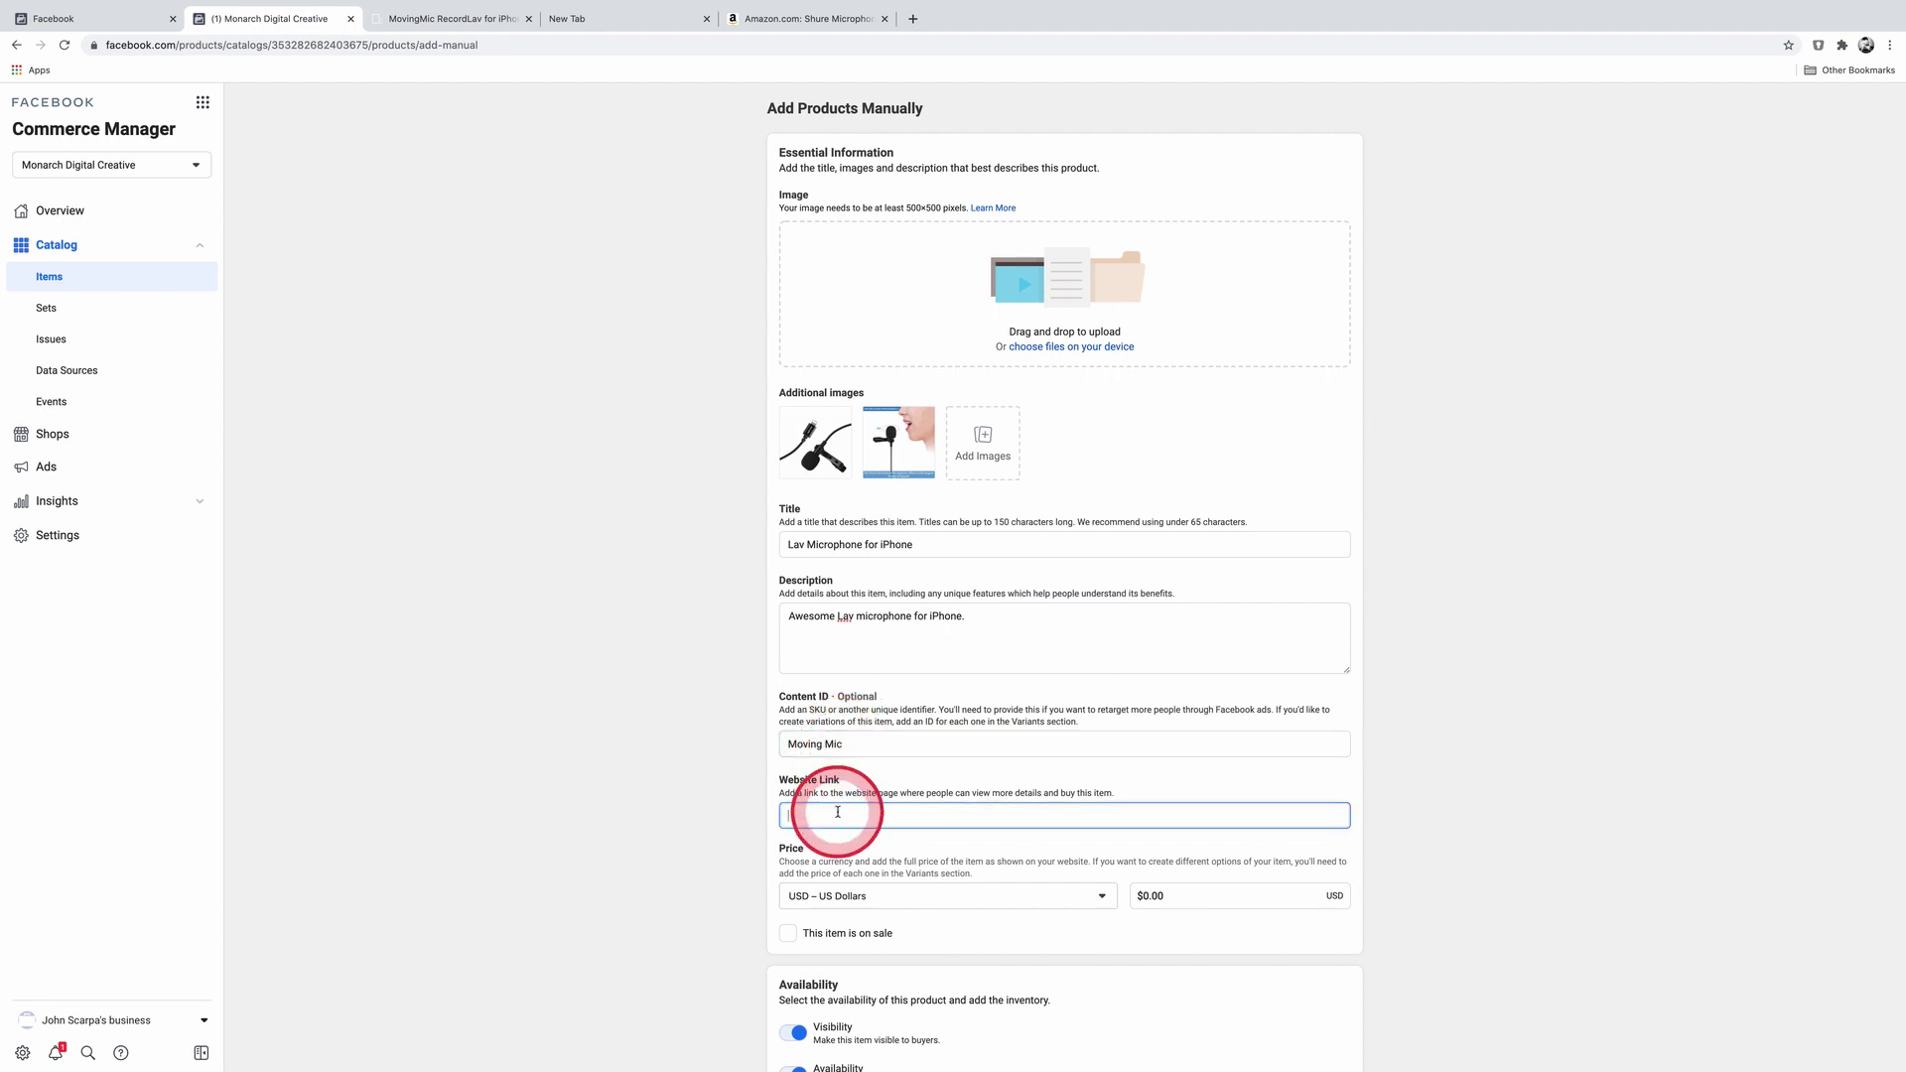
# Step: Paste the Amazon product link as the website link, then open the WordPress RecordLav for iPhone product page
pyautogui.press('super+v')
pyautogui.moveTo(838, 813); pyautogui.dragTo(715, 808)
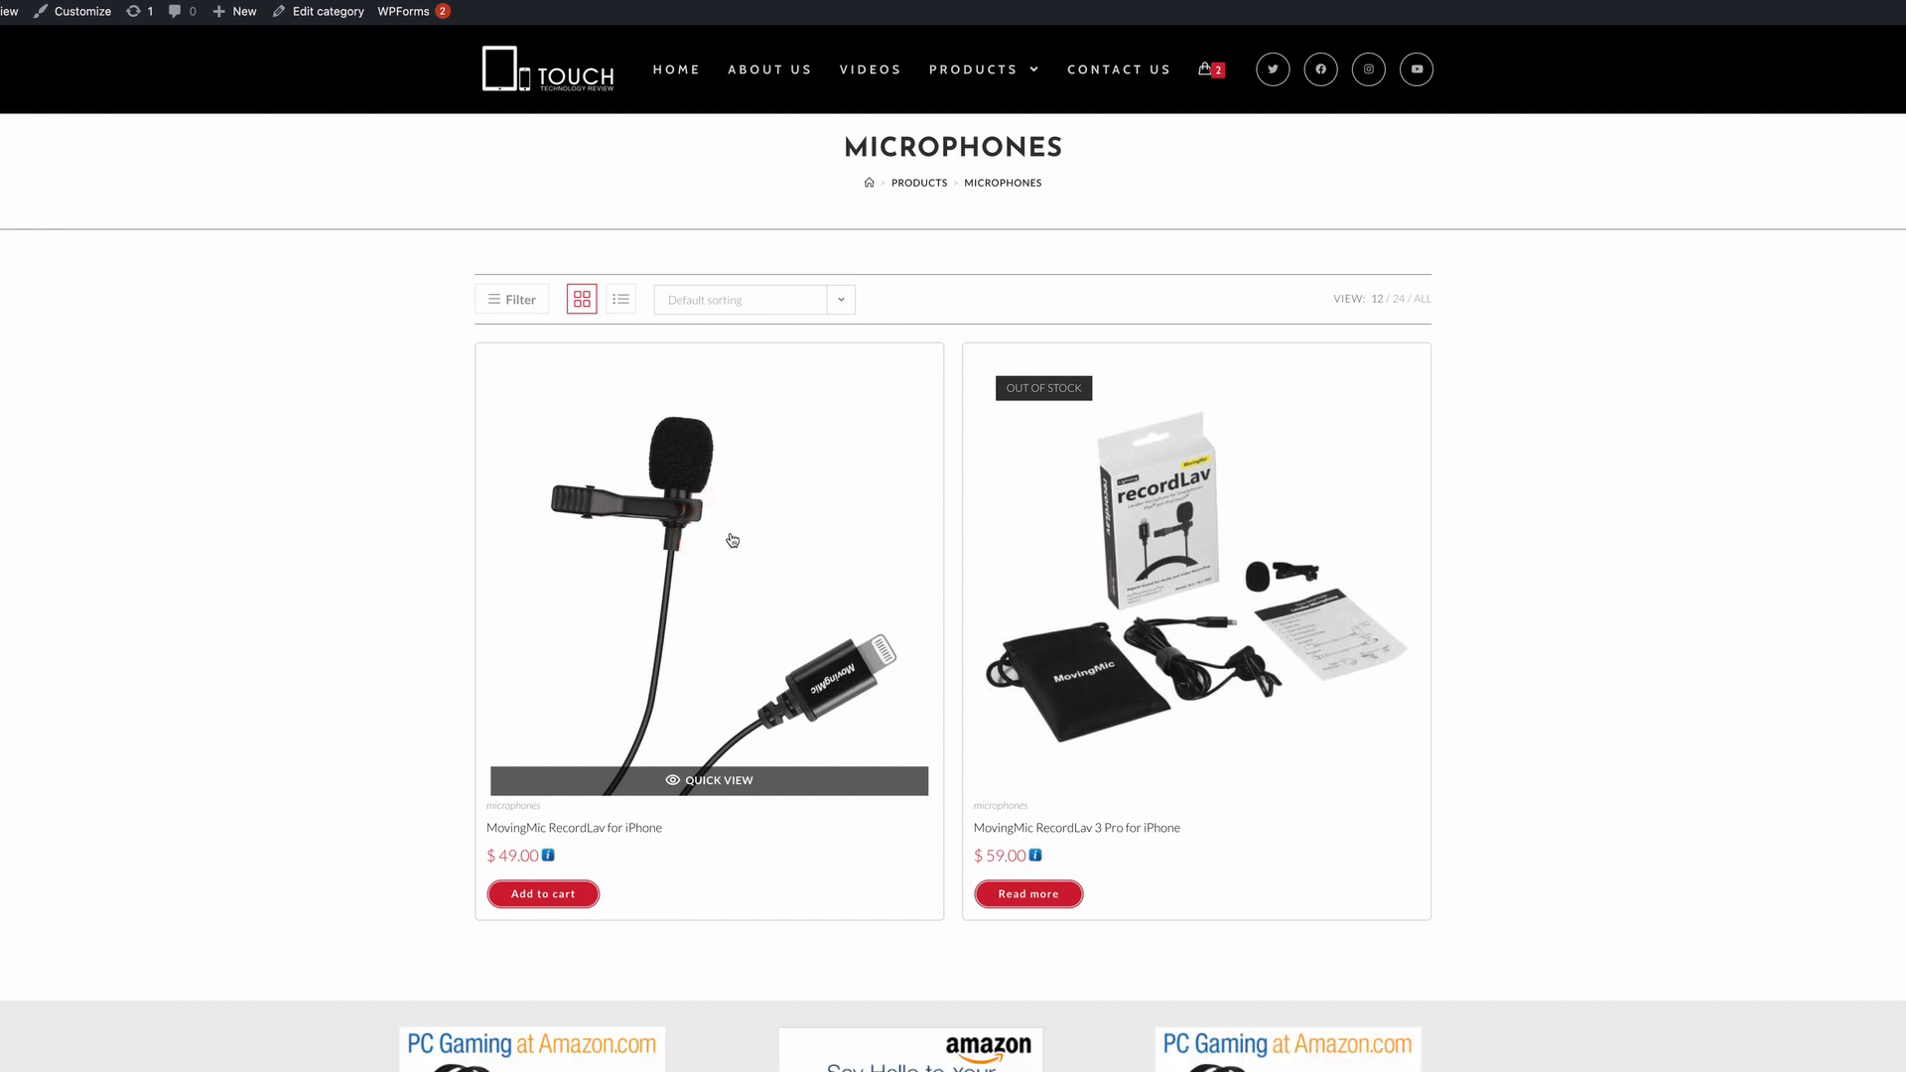
pyautogui.click(733, 540)
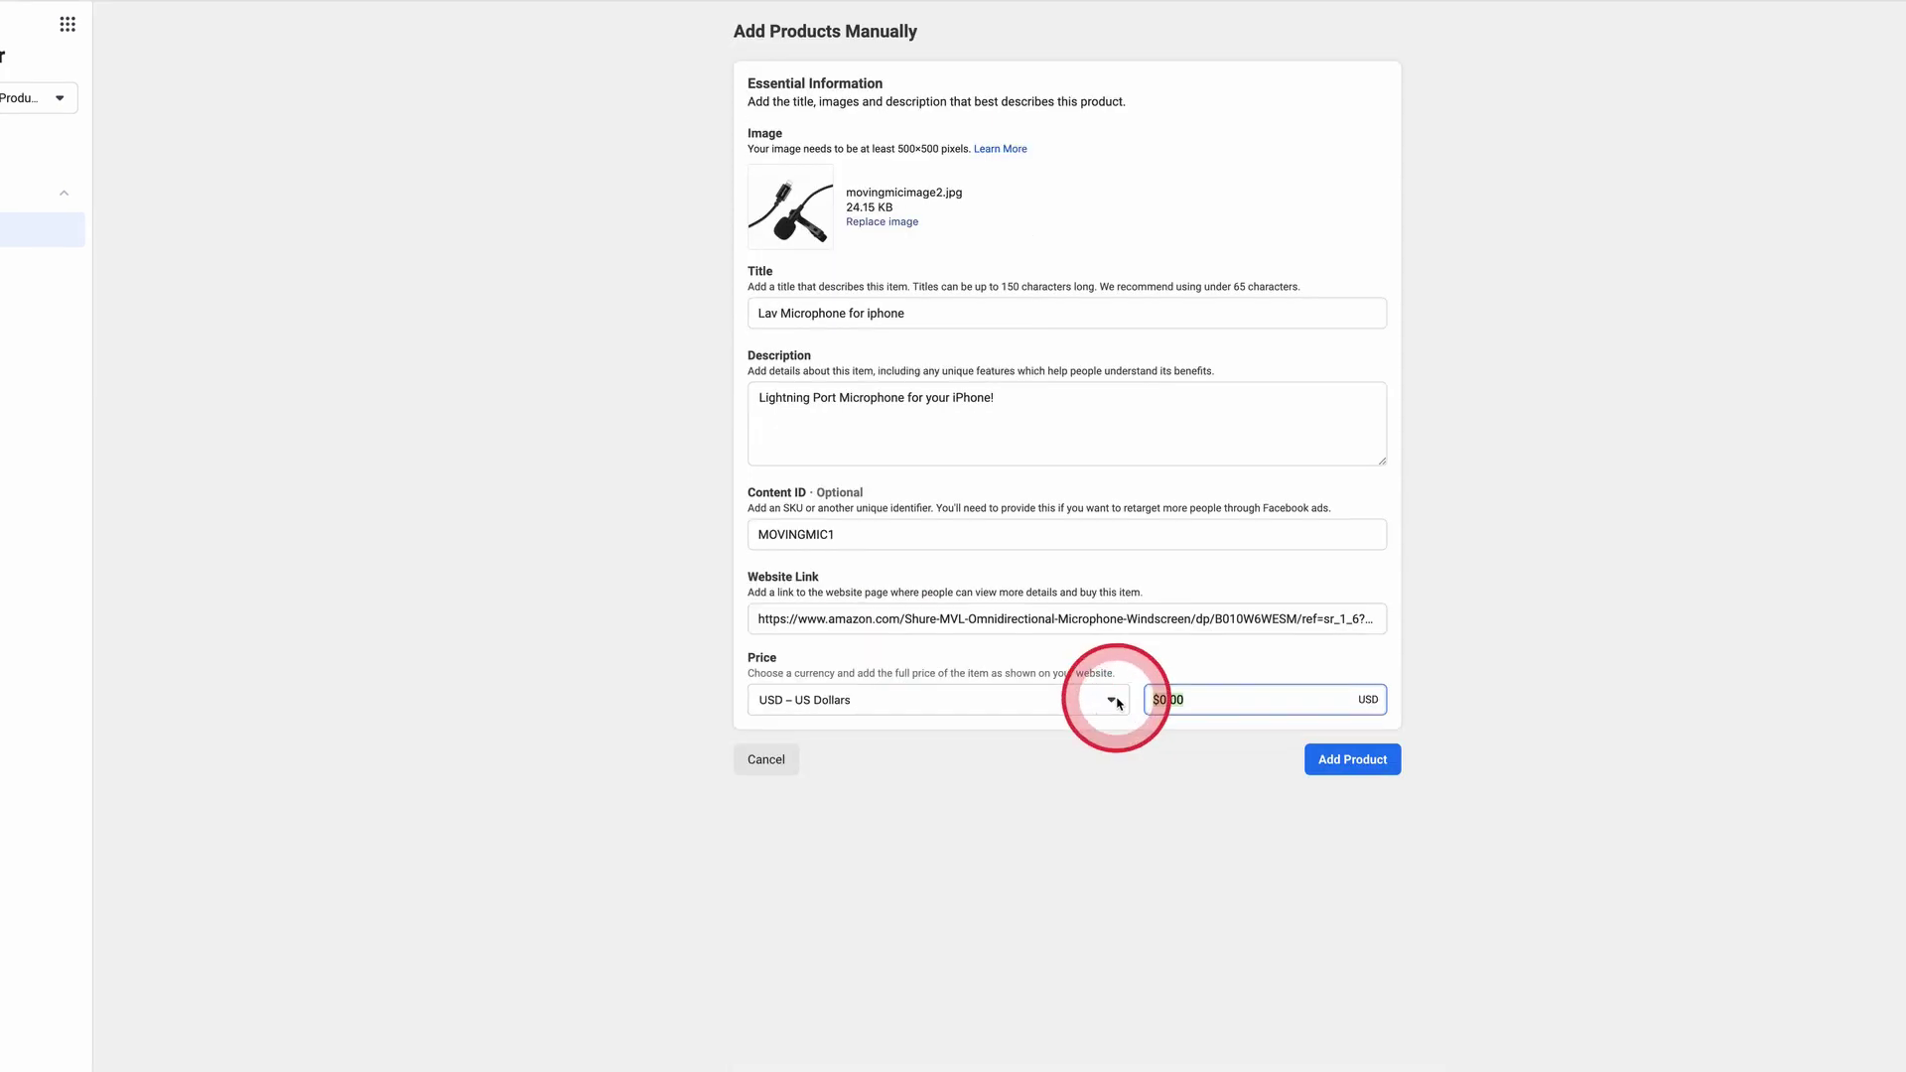
# Step: Price the Lav Microphone for iPhone at $59.00, keep USD currency, and add it to the catalog
pyautogui.write('59')
pyautogui.press('Tab')
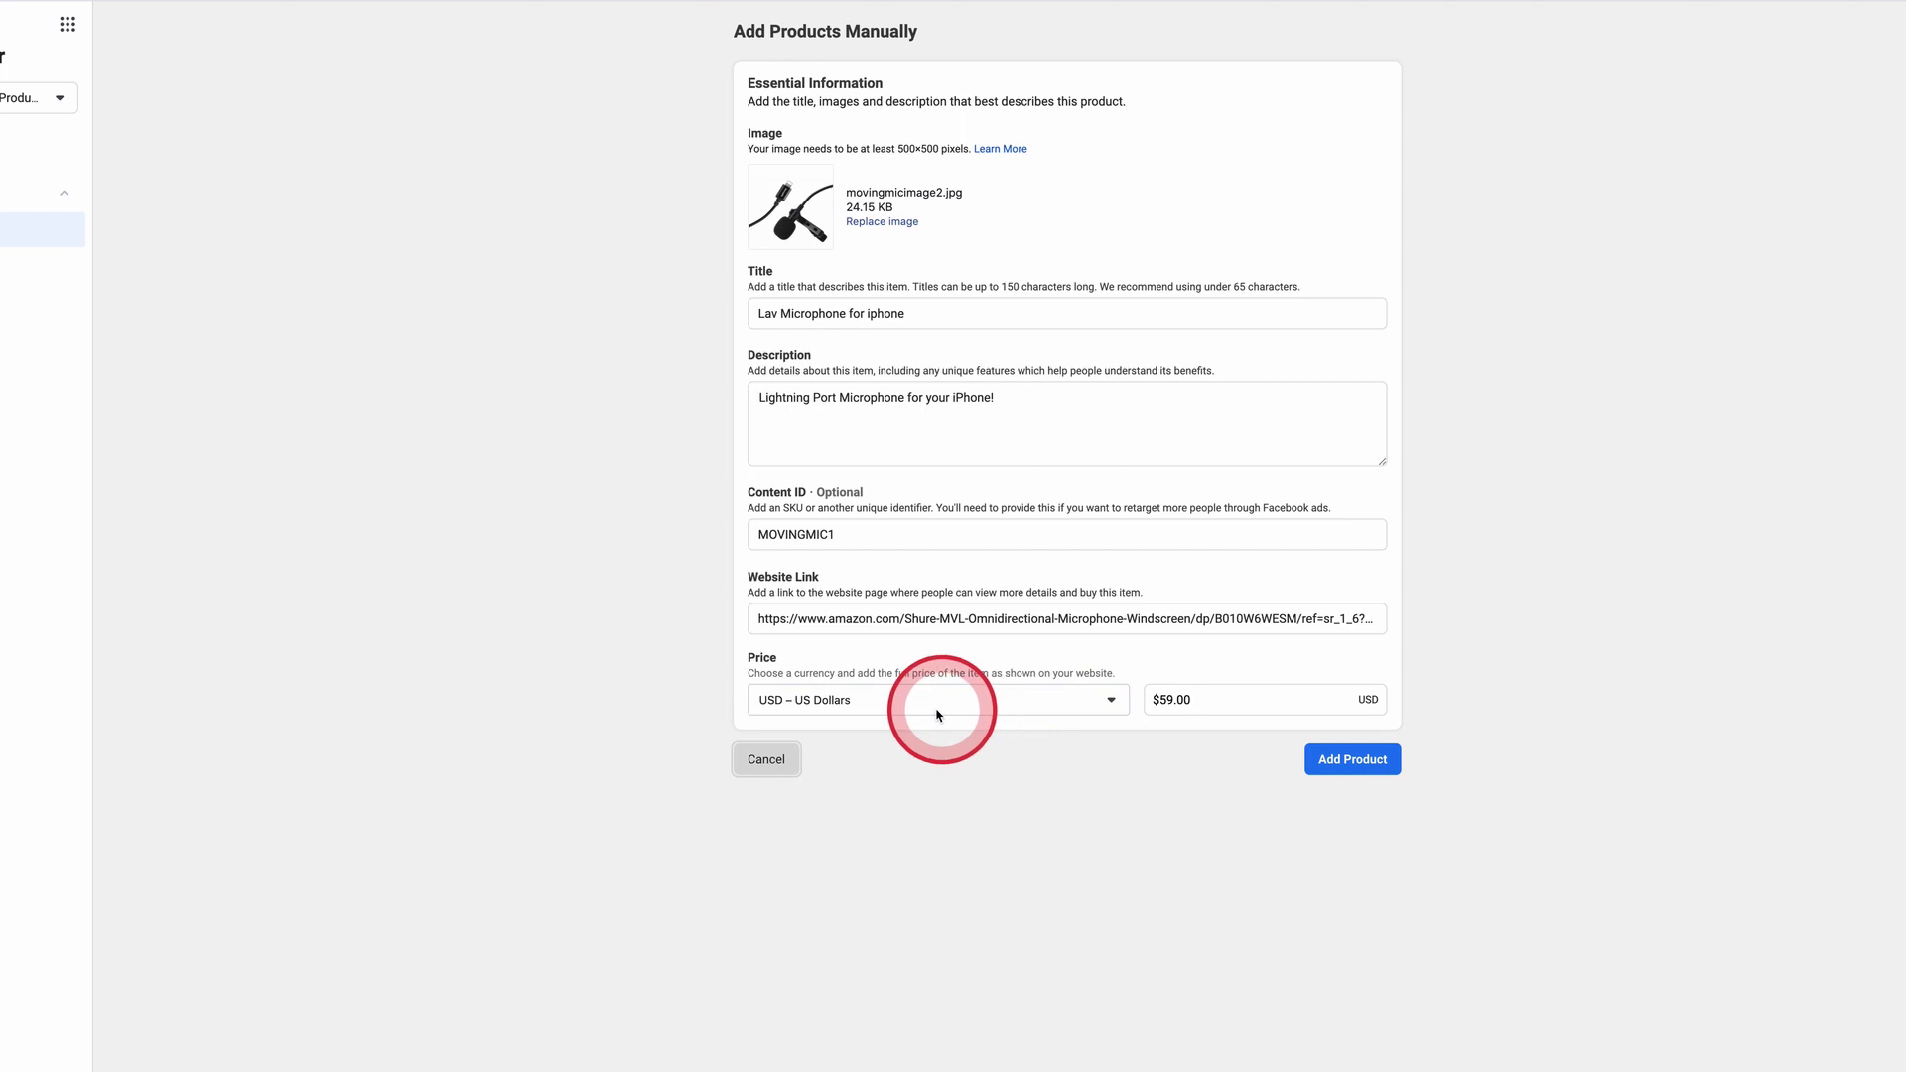
pyautogui.click(925, 706)
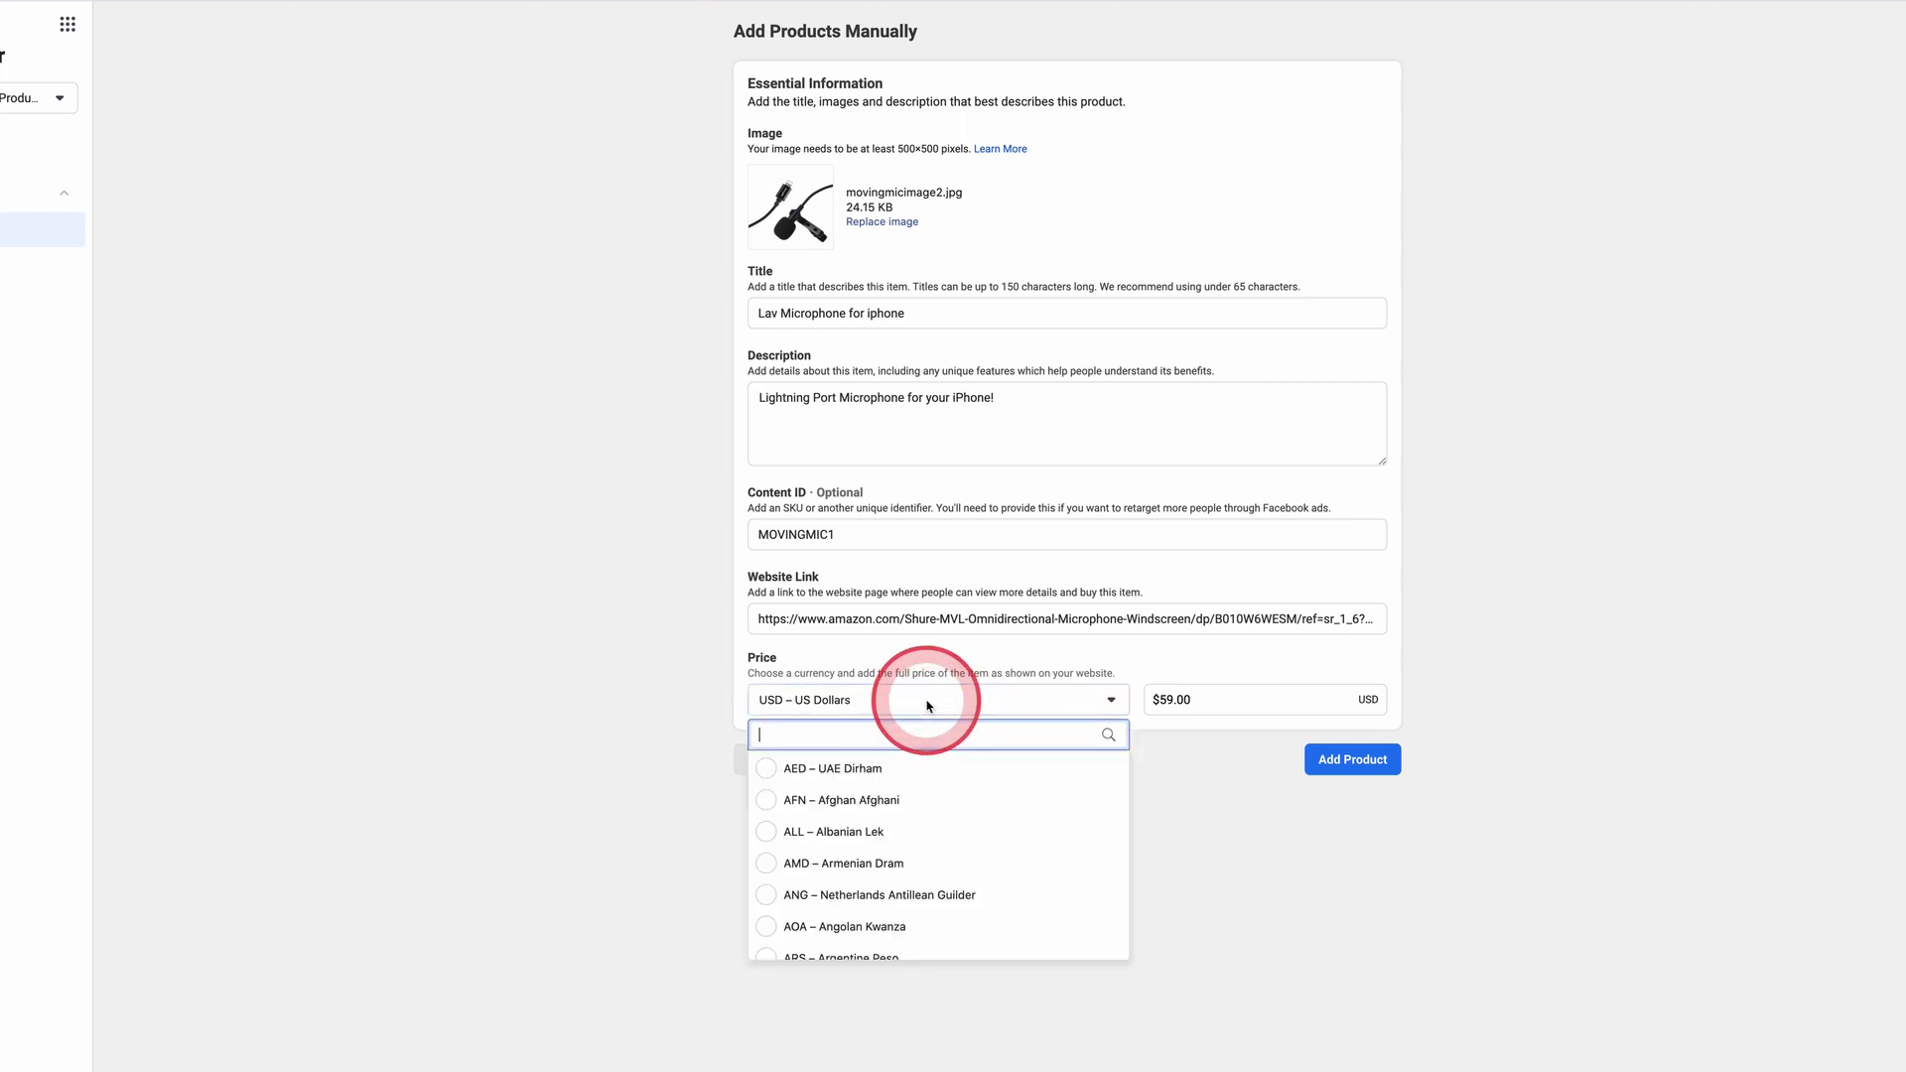
pyautogui.click(1246, 832)
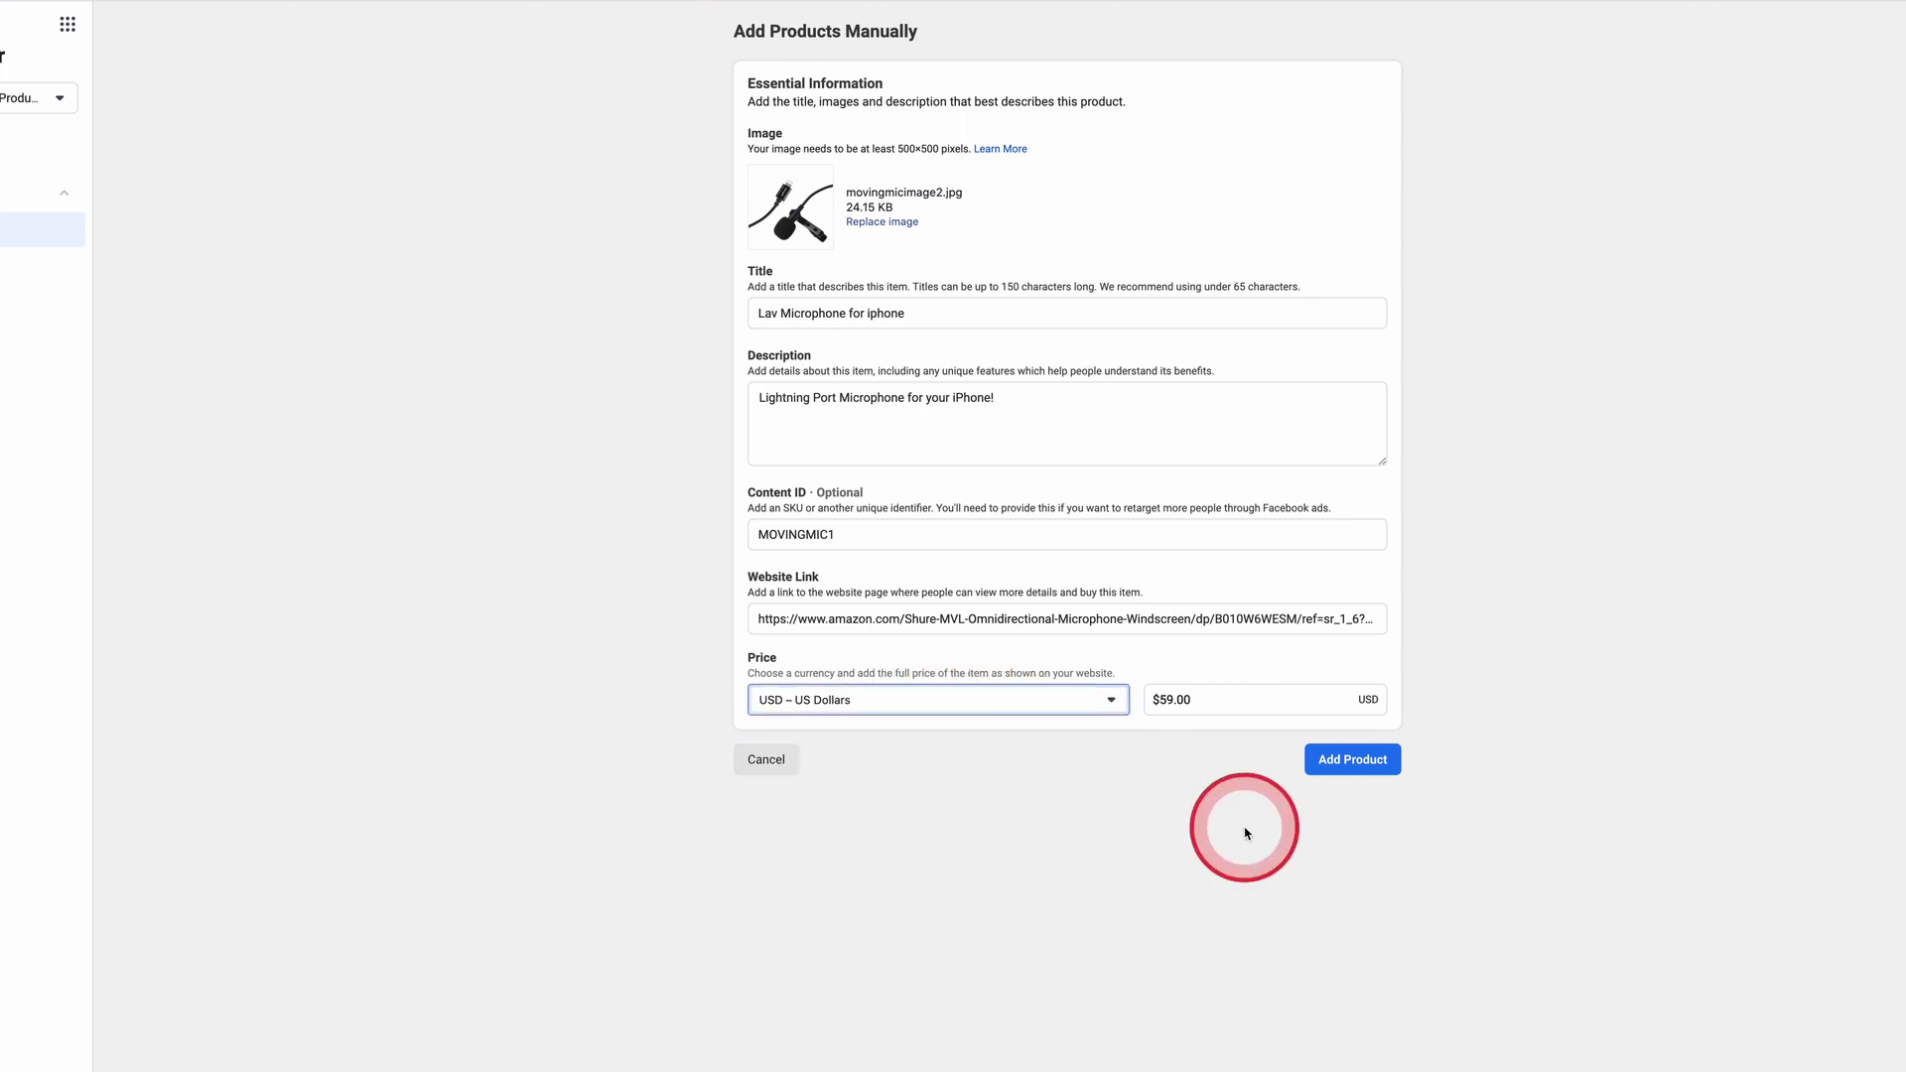
pyautogui.click(1351, 772)
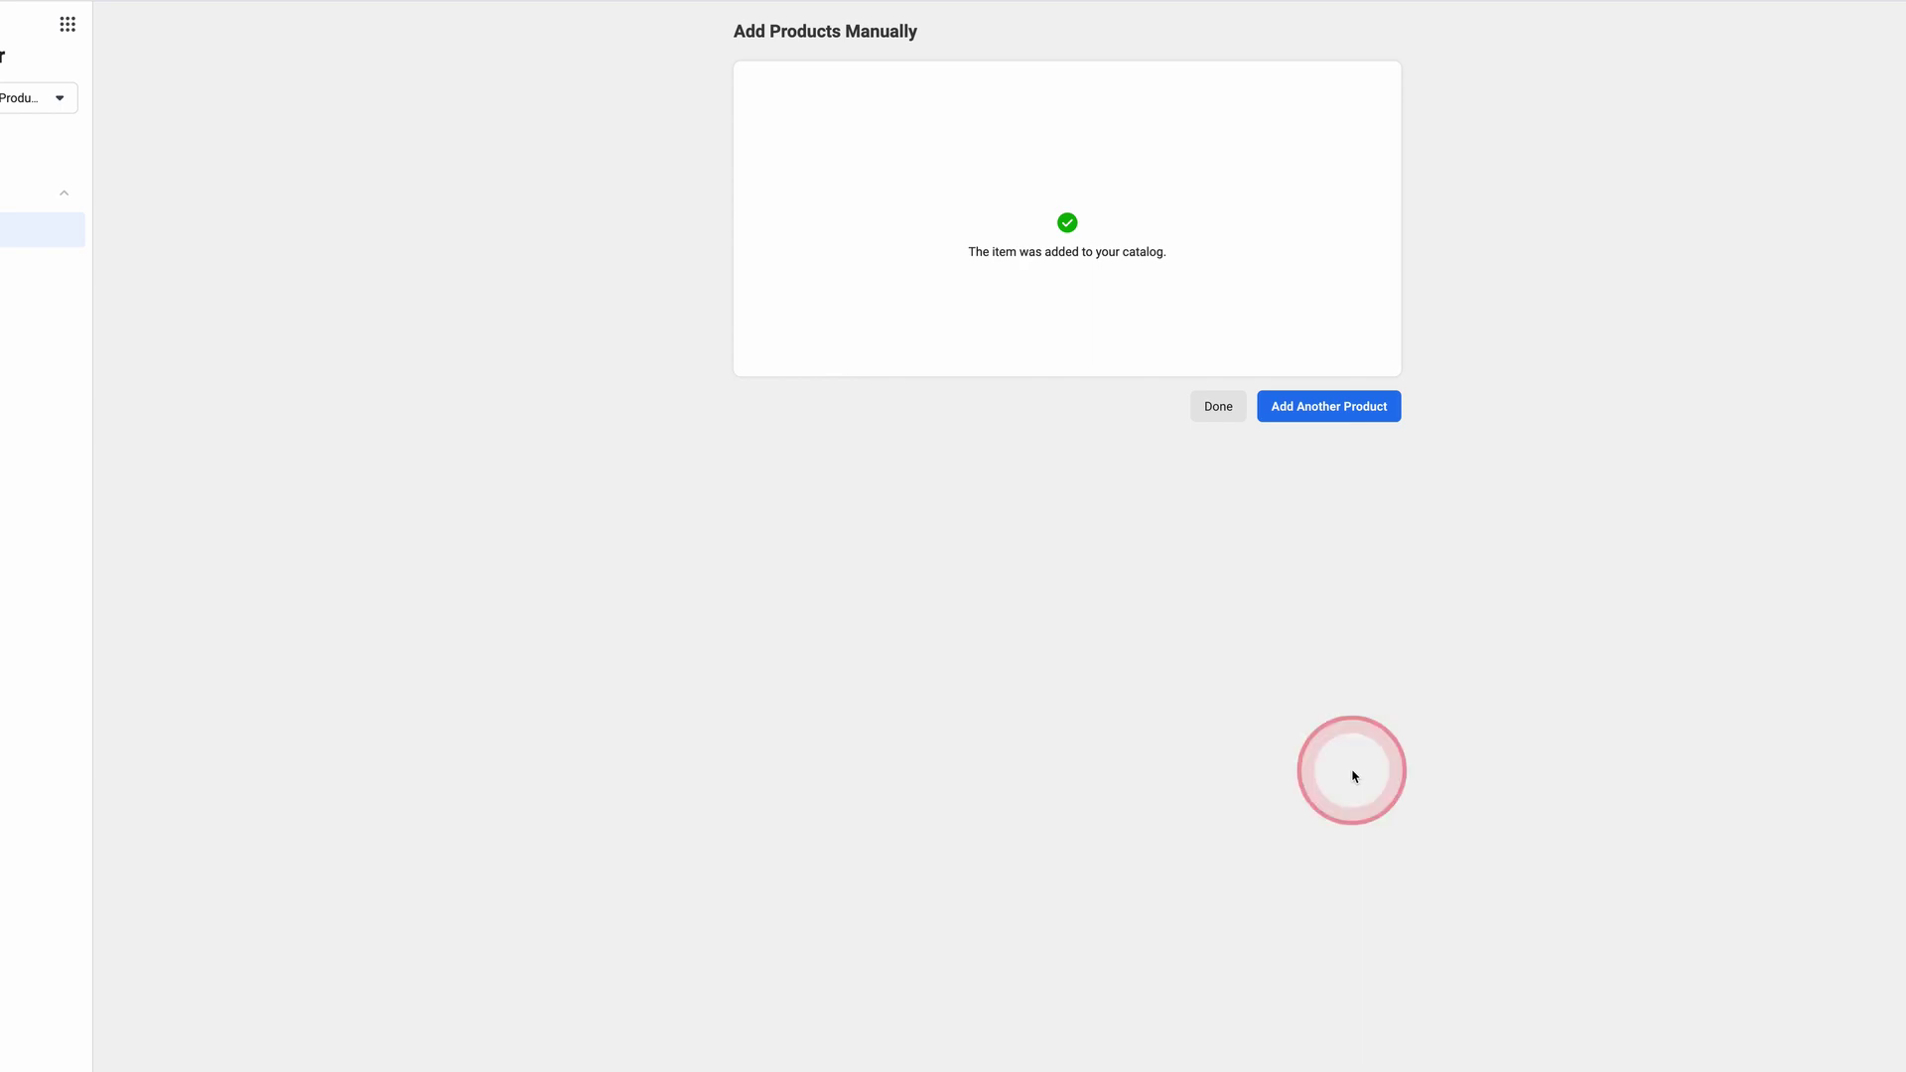
# Step: Start a new blank product entry from the product-added success screen
pyautogui.click(1335, 421)
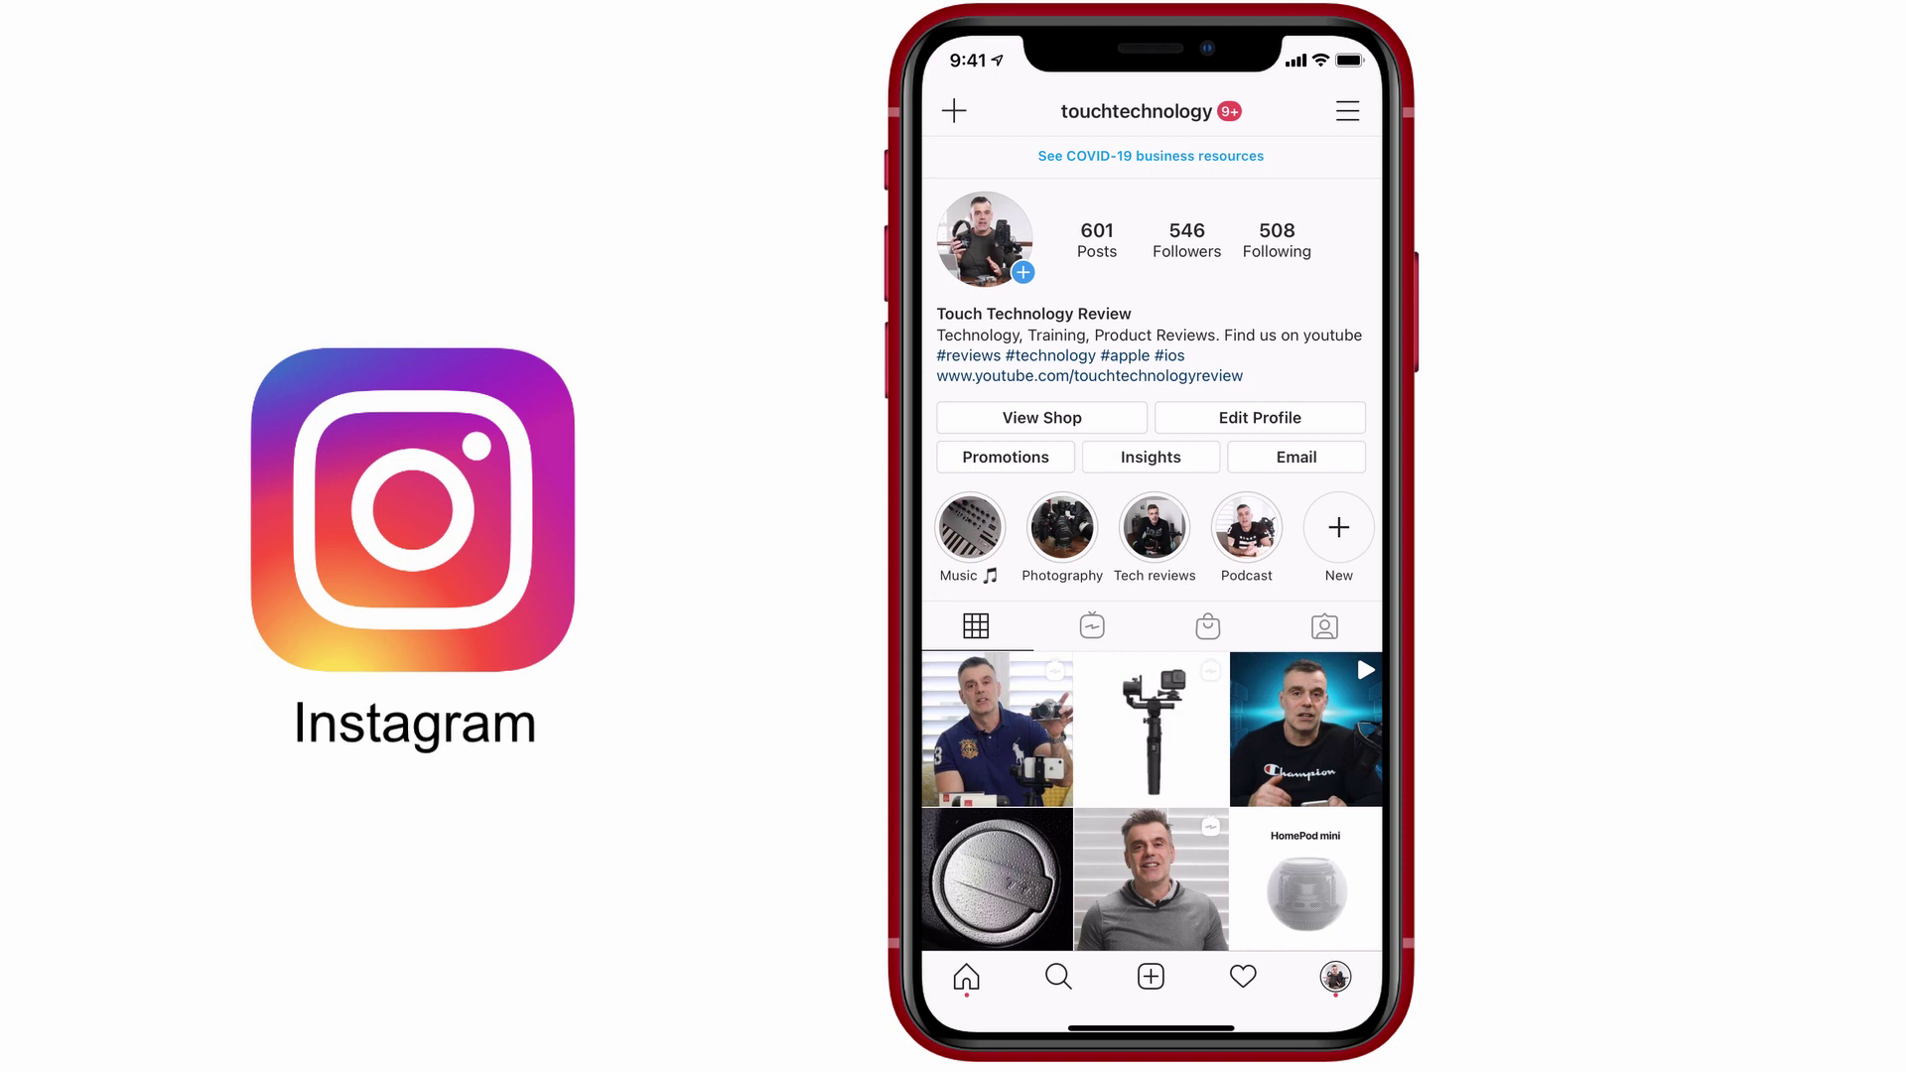
# Step: From Business settings, launch Set up Instagram Shopping and proceed past Get Started
pyautogui.scroll(3, 1153, 548)
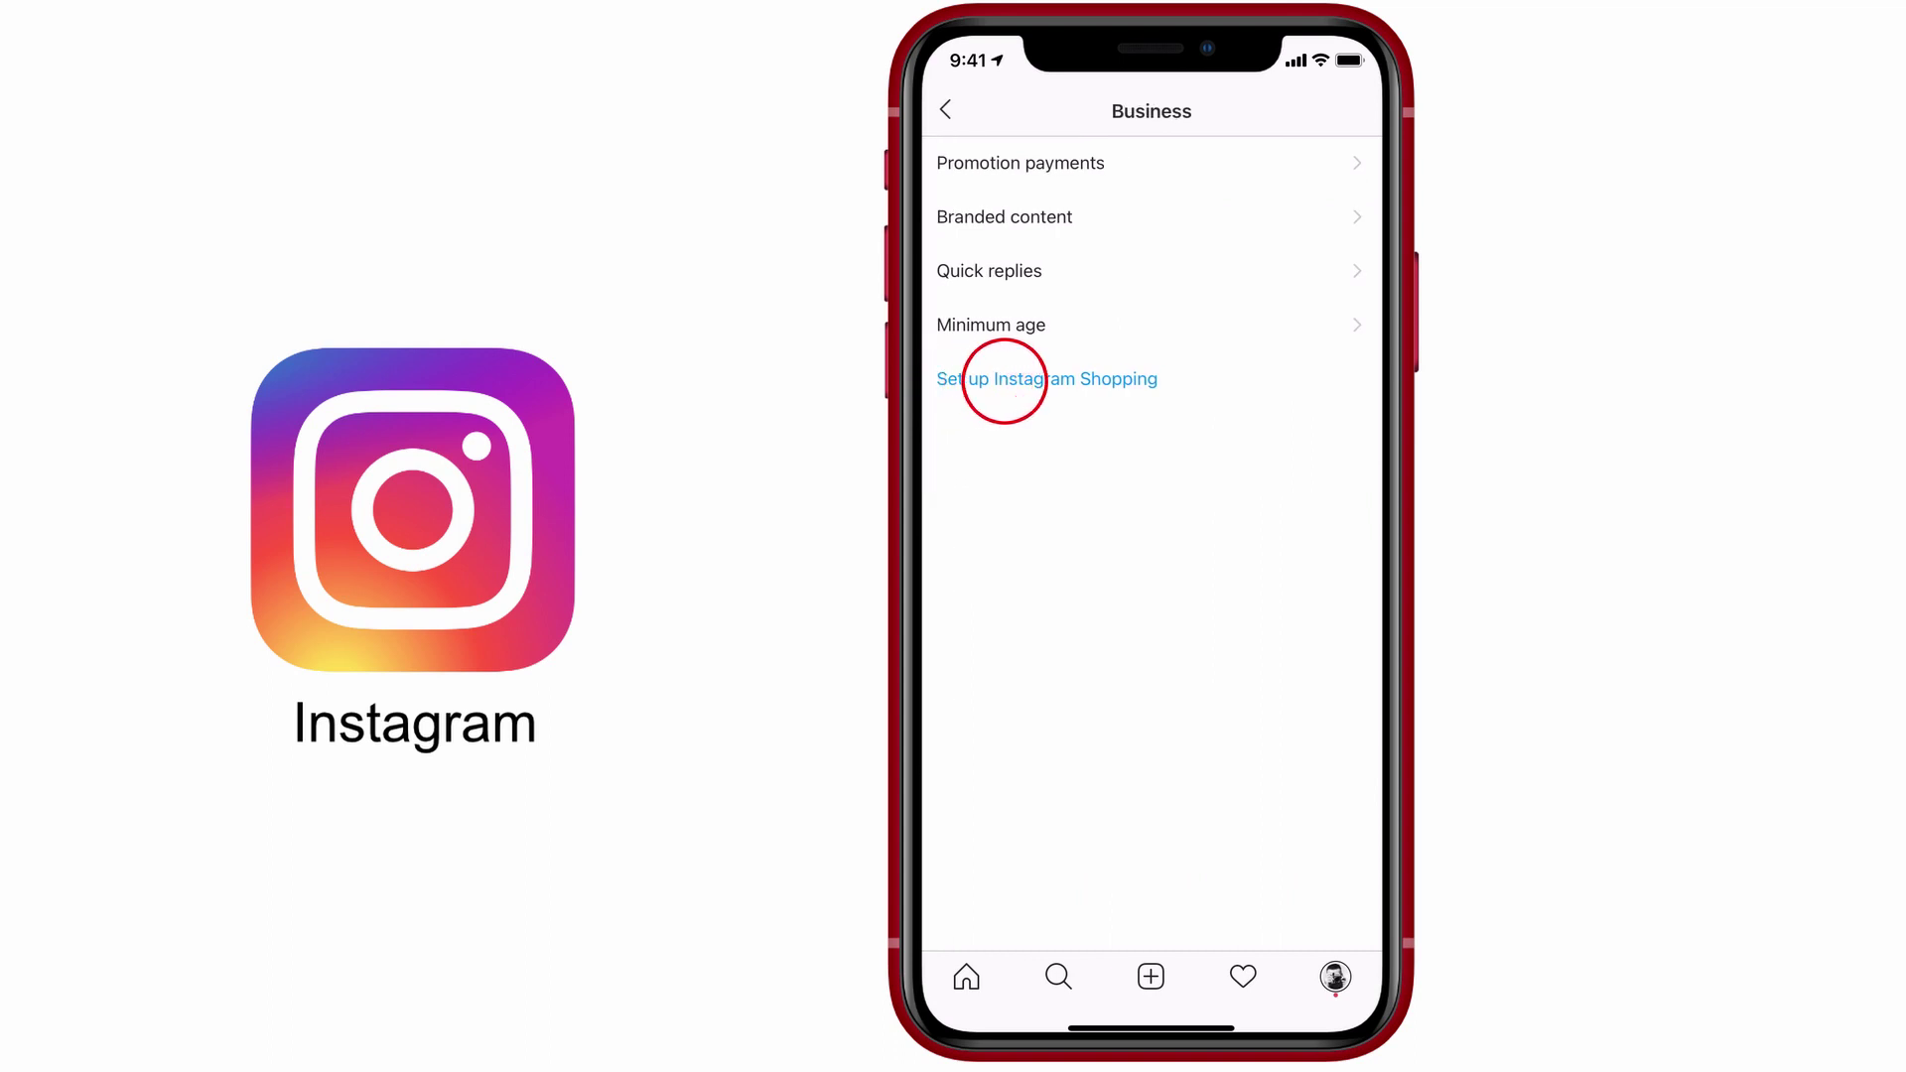
pyautogui.click(1032, 380)
pyautogui.click(1149, 955)
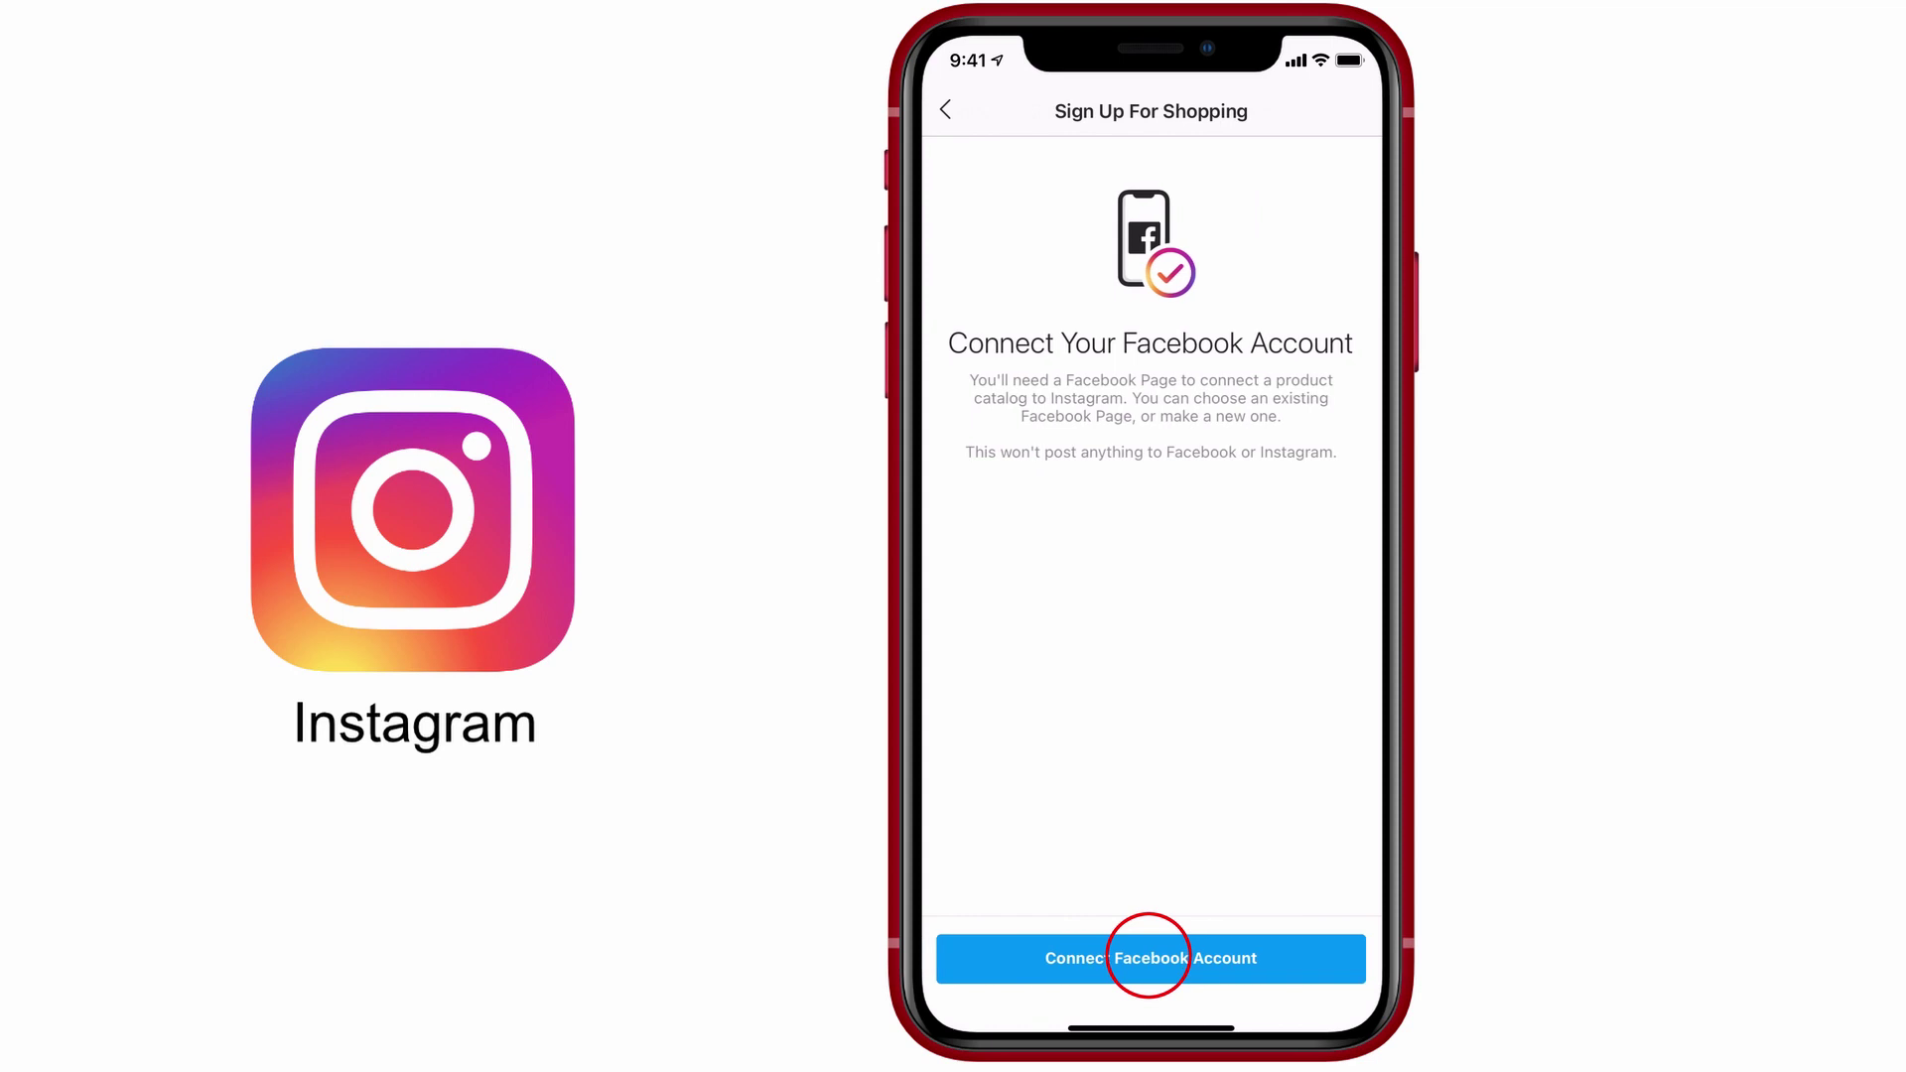
# Step: Connect the Facebook account through facebook.com and select the Monarch Digital Creative page
pyautogui.click(1149, 955)
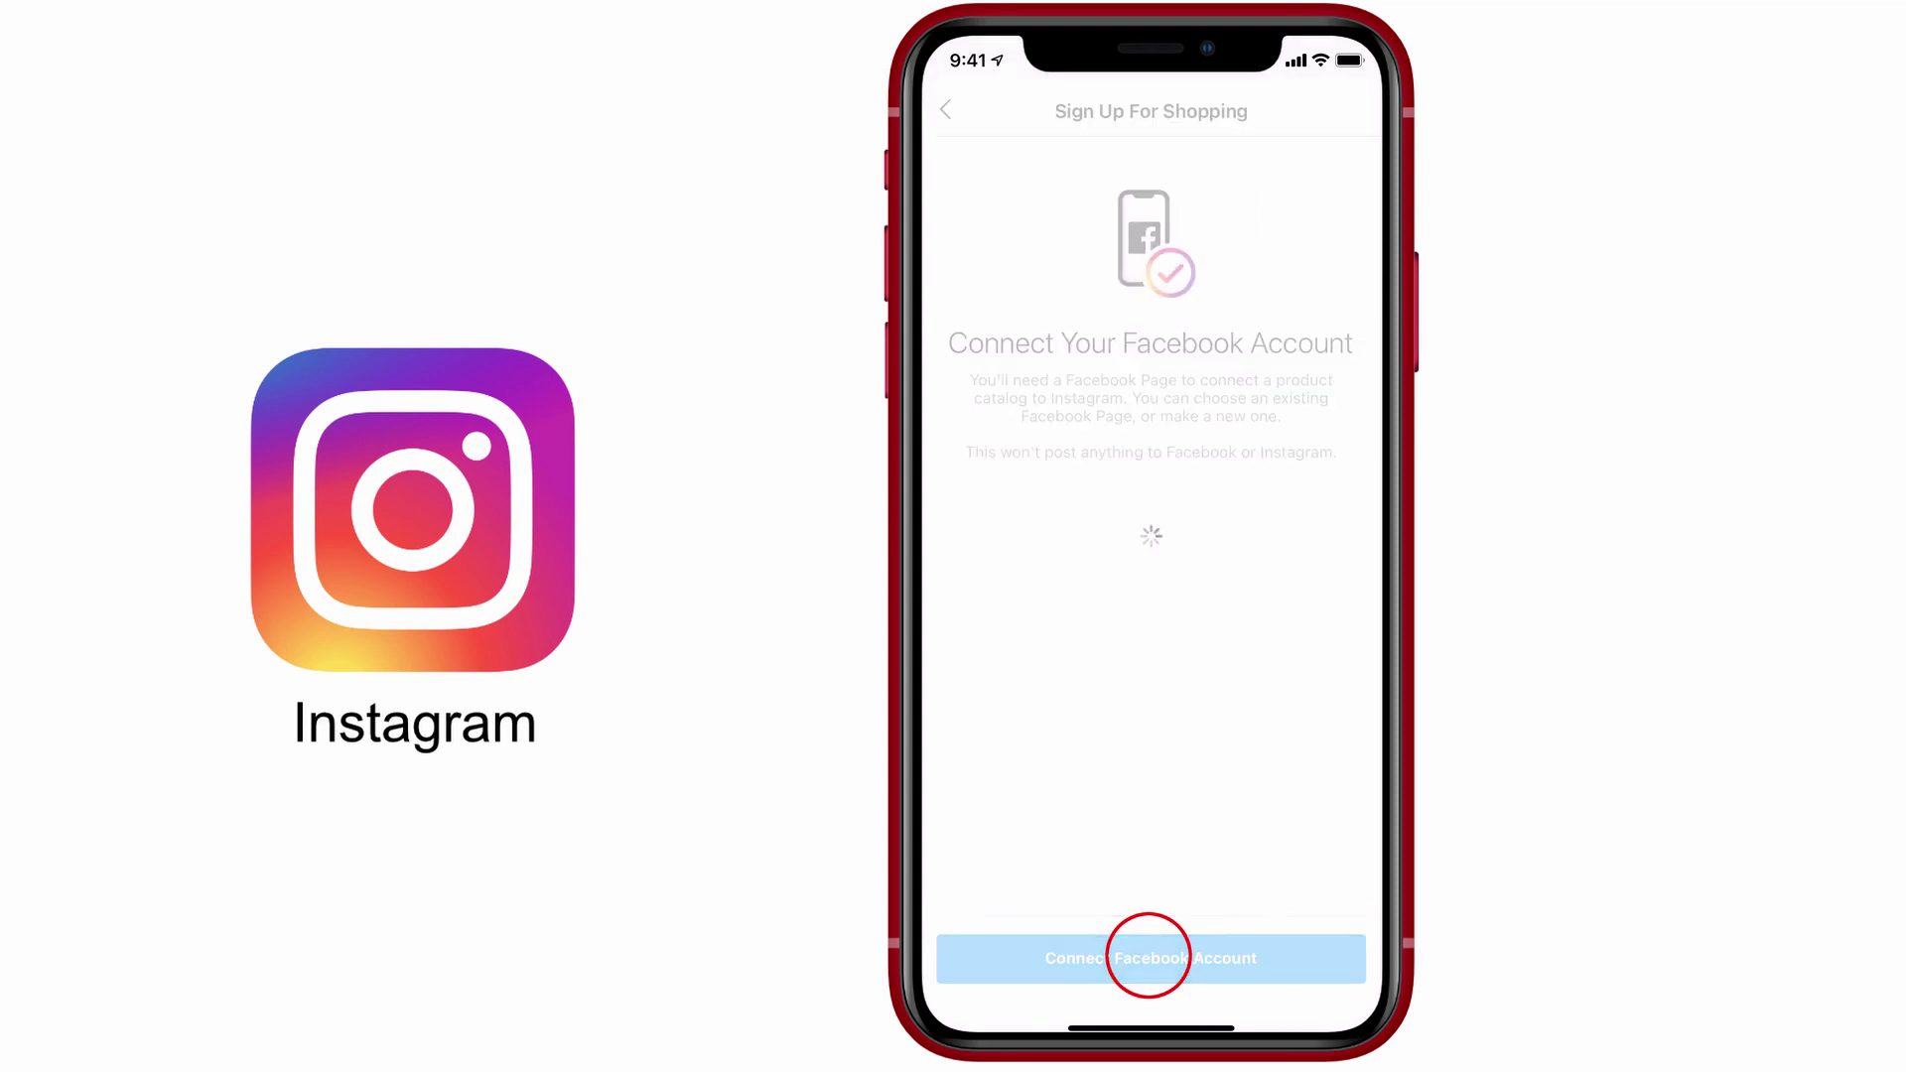
pyautogui.click(1227, 610)
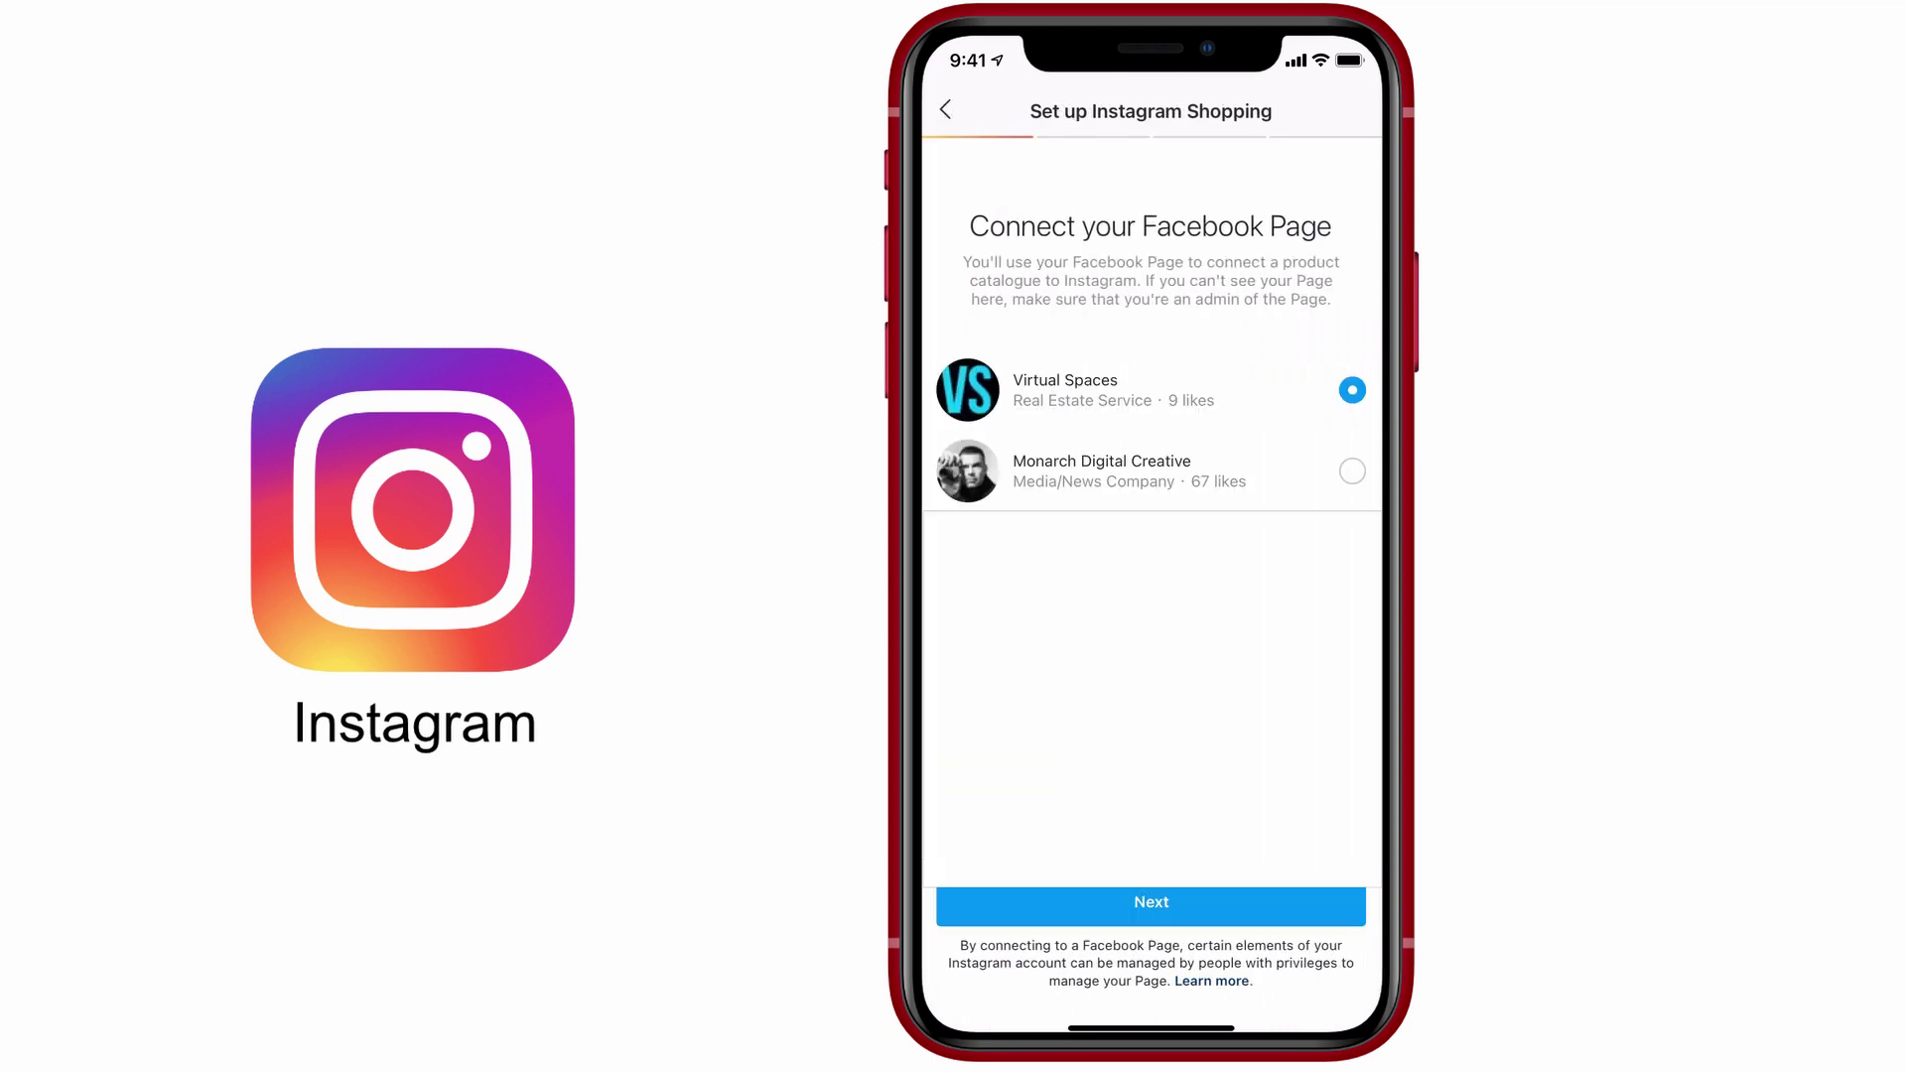
pyautogui.click(1352, 470)
pyautogui.click(1150, 906)
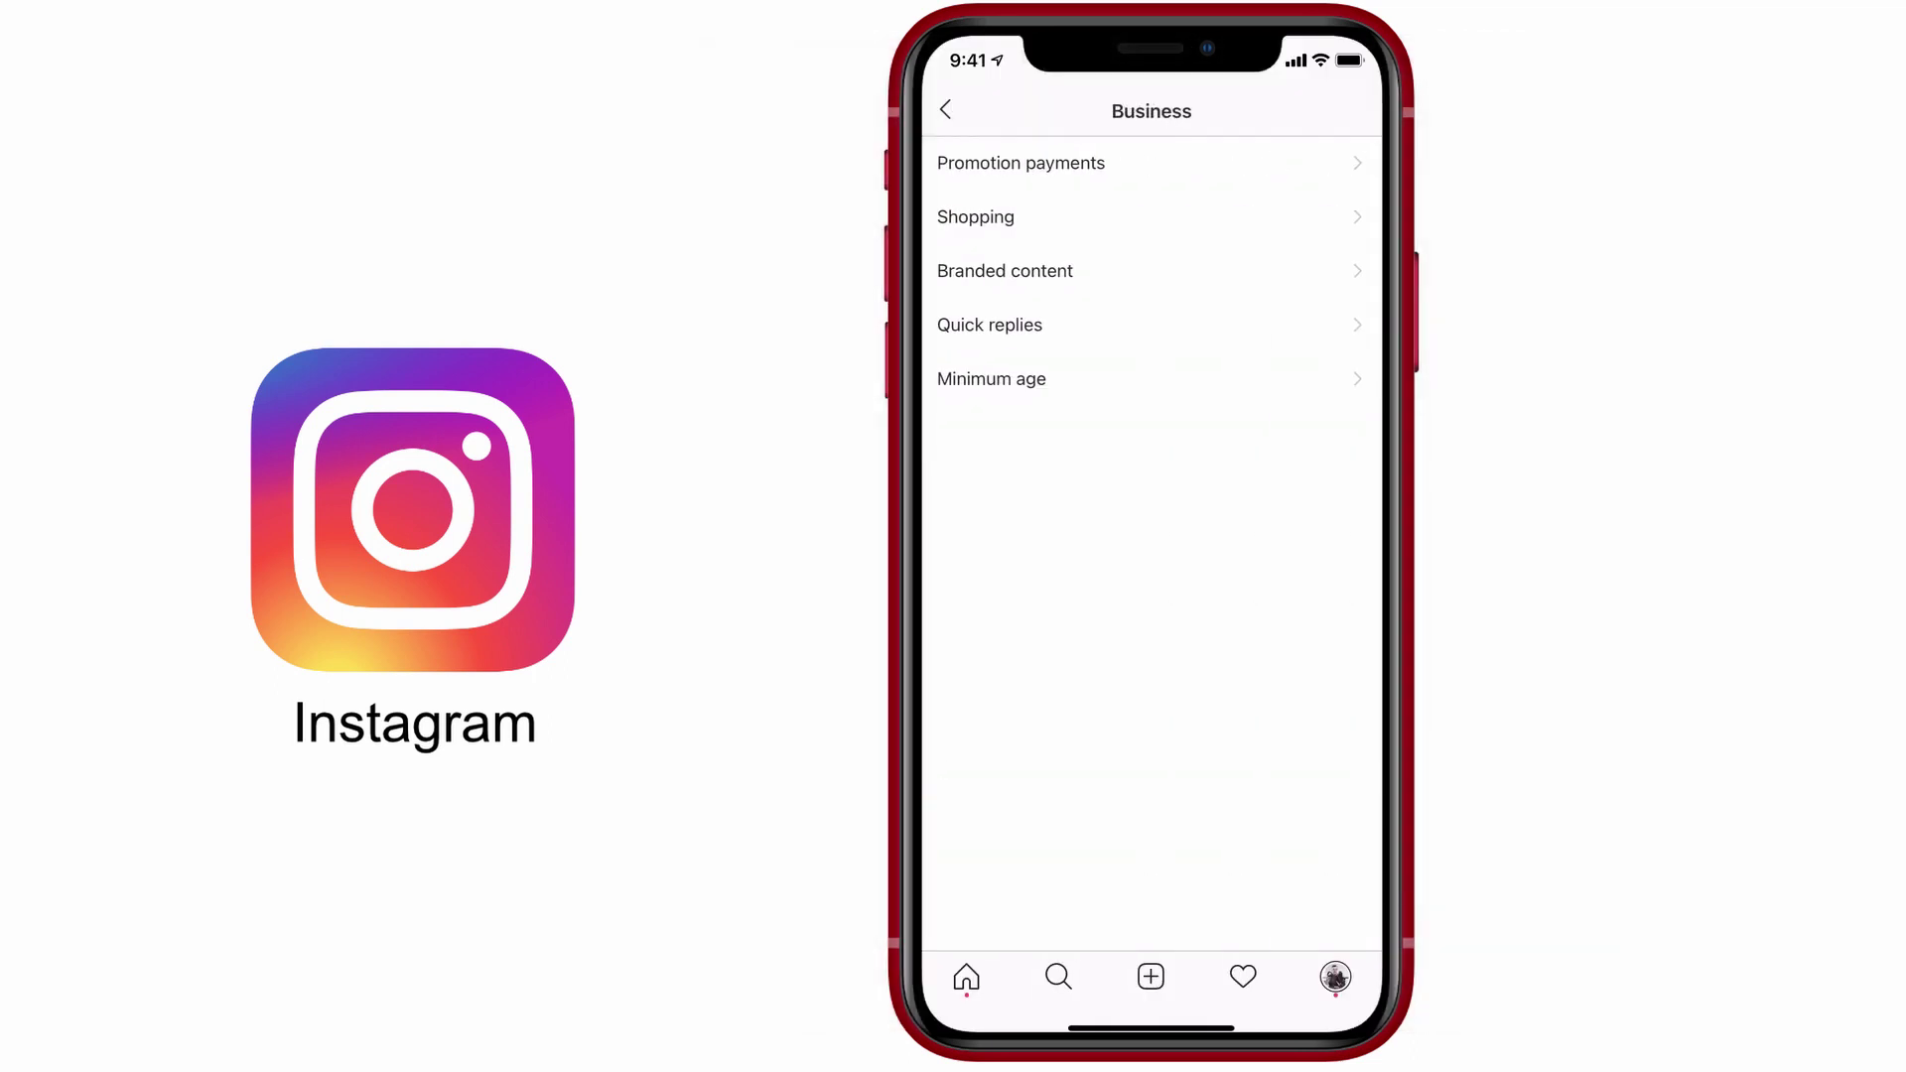
# Step: Open Business shopping settings and start product tagging on the 'Lav mic for iPhone' post
pyautogui.click(976, 215)
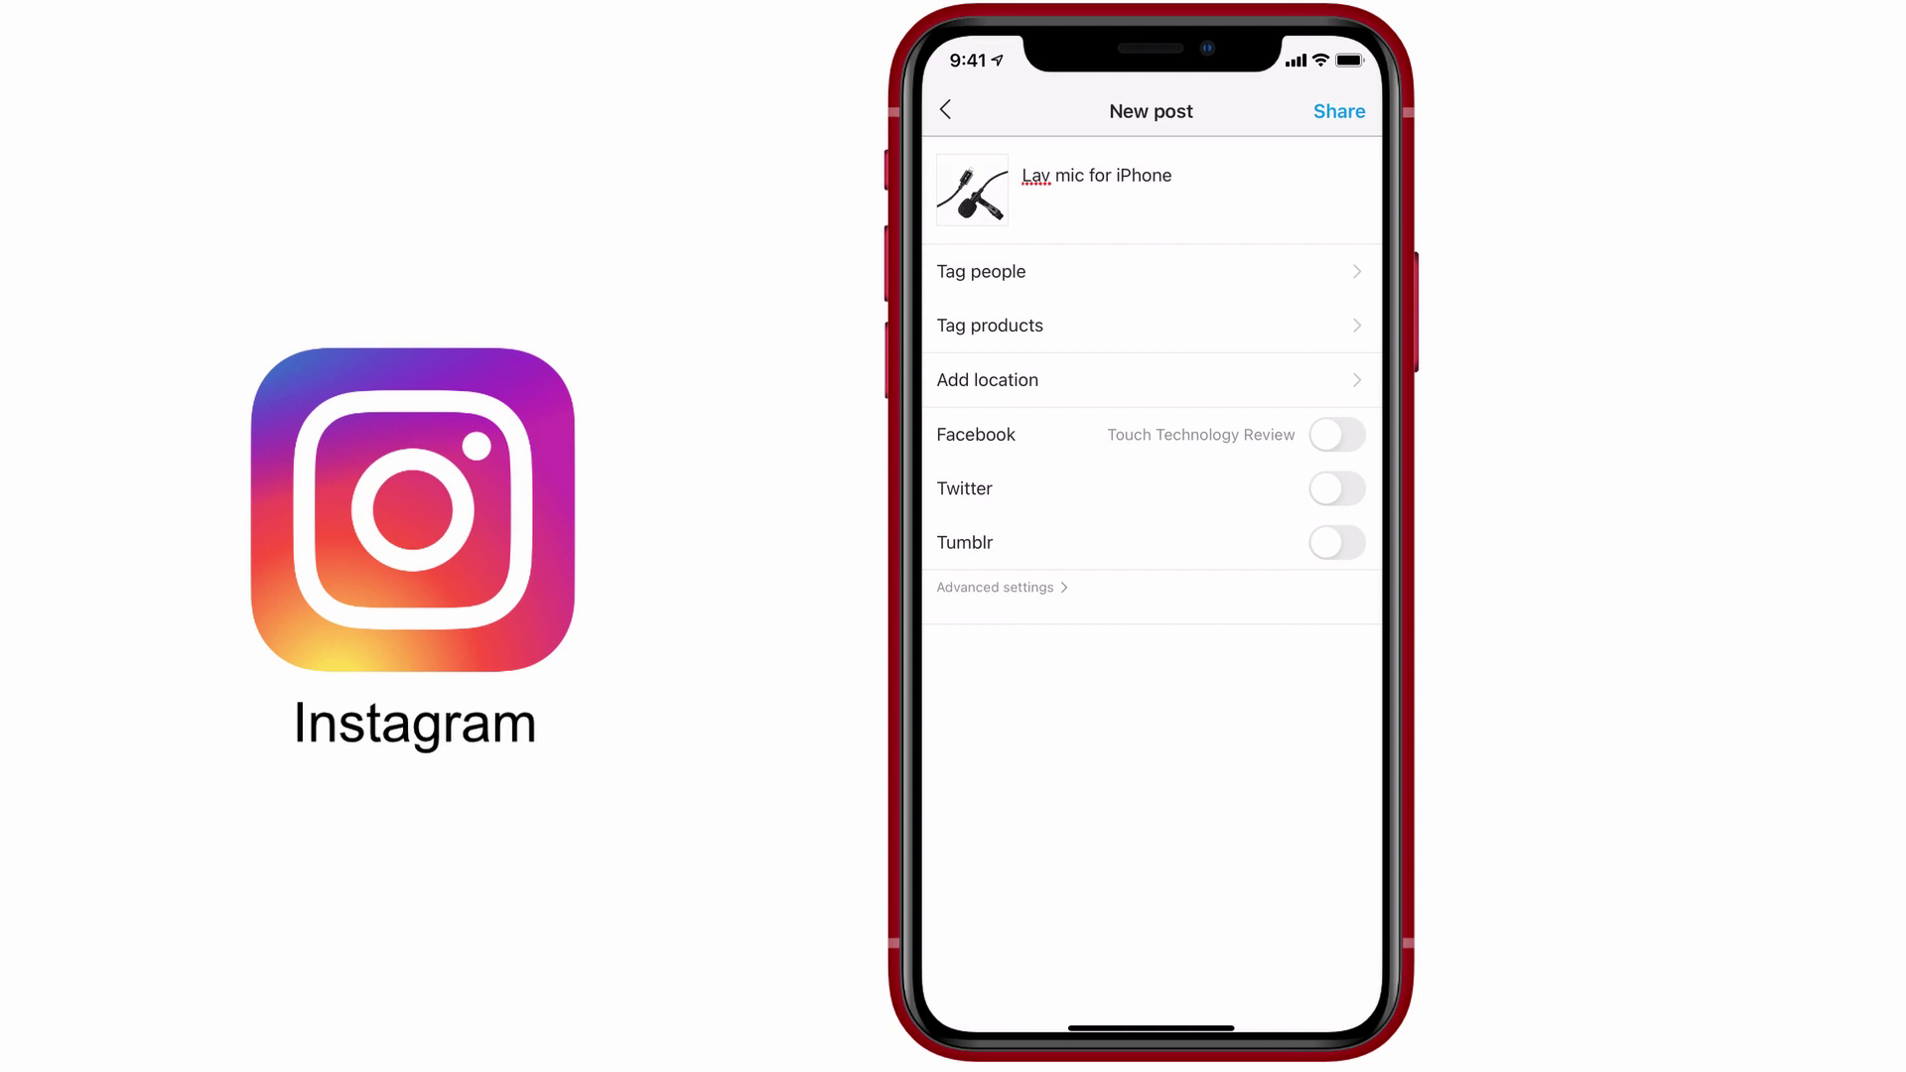
pyautogui.click(953, 328)
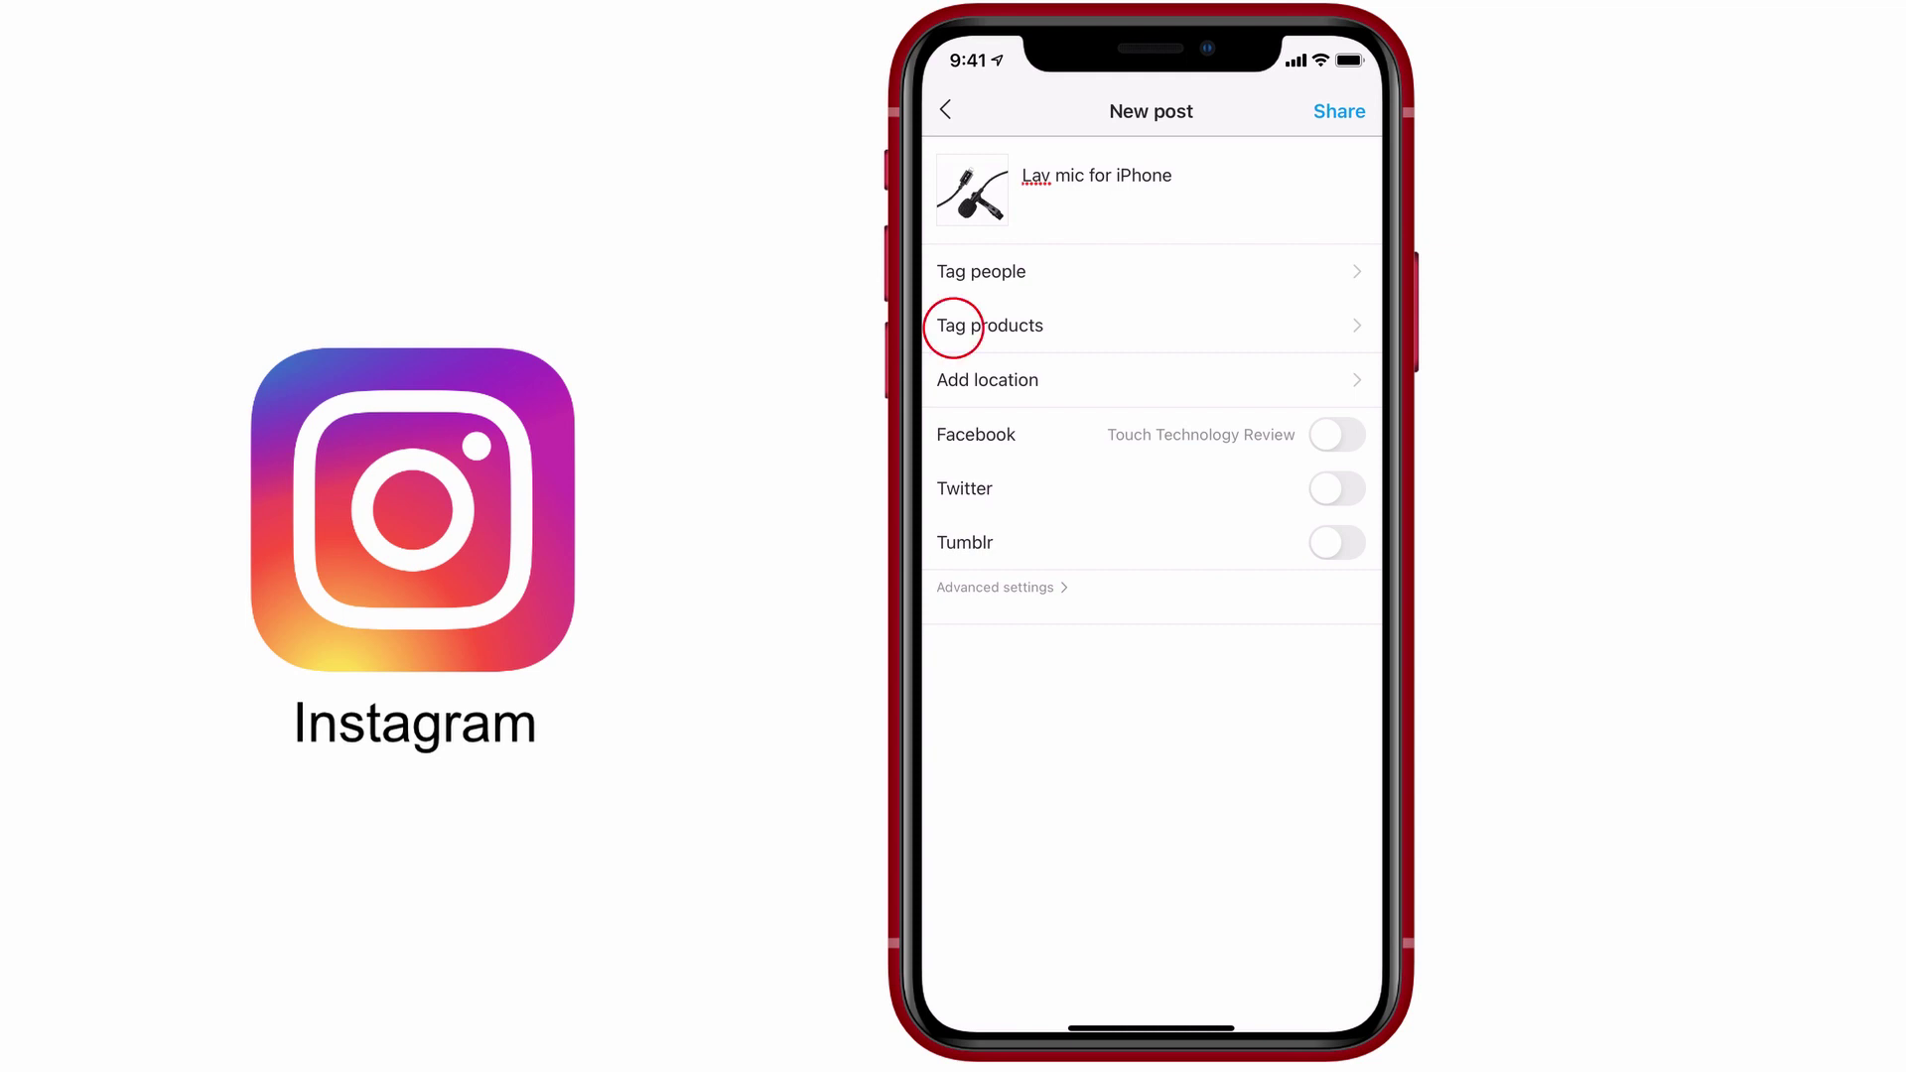